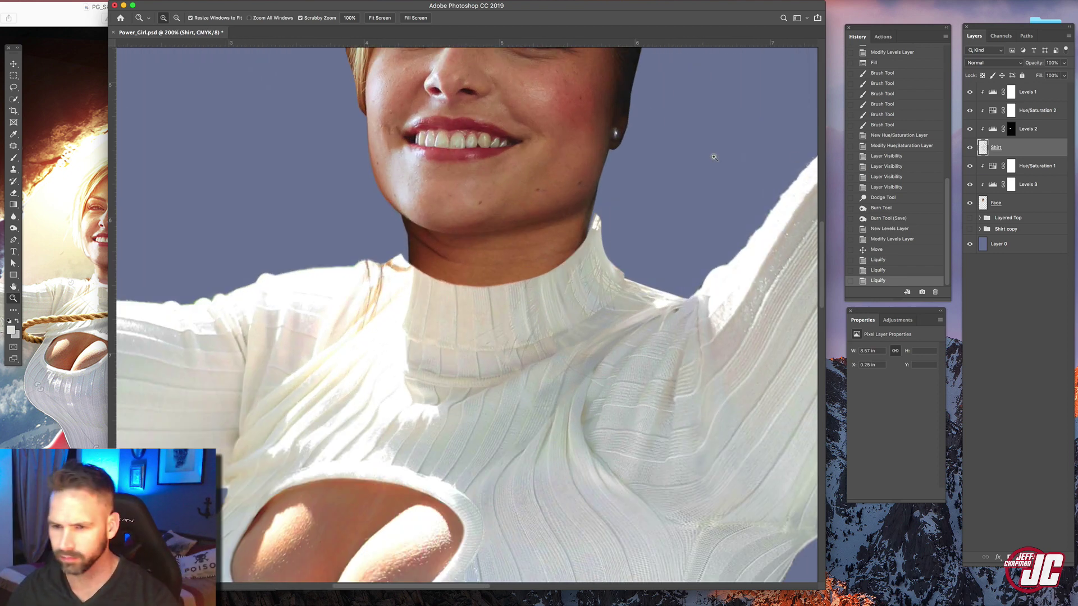
- Add a layer mask to the Face layer
{"action": "left_click", "coordinate": [439, 238]}
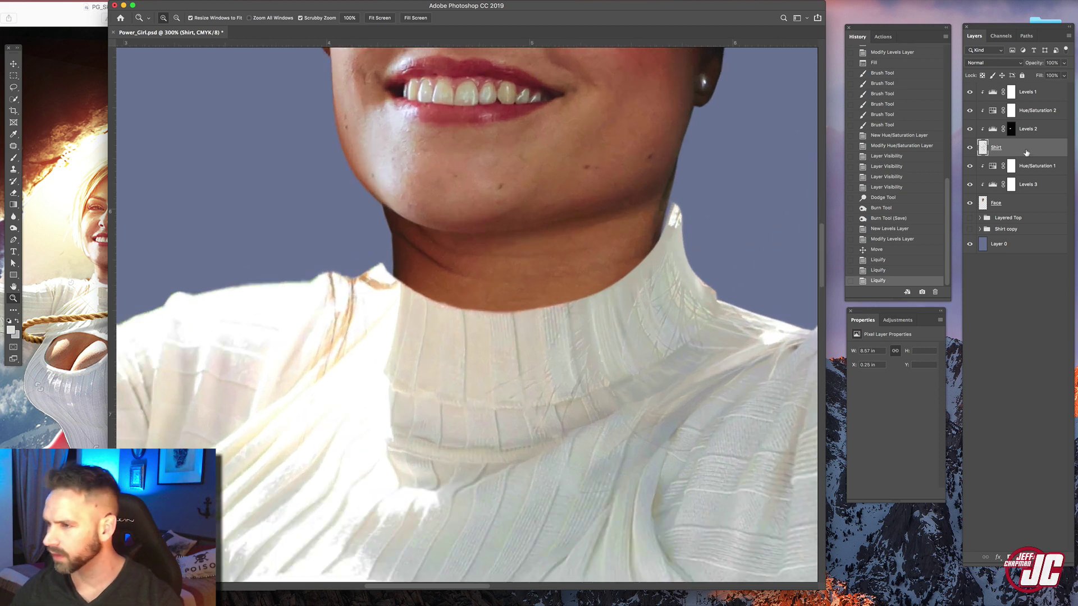
{"action": "left_click", "coordinate": [1031, 203]}
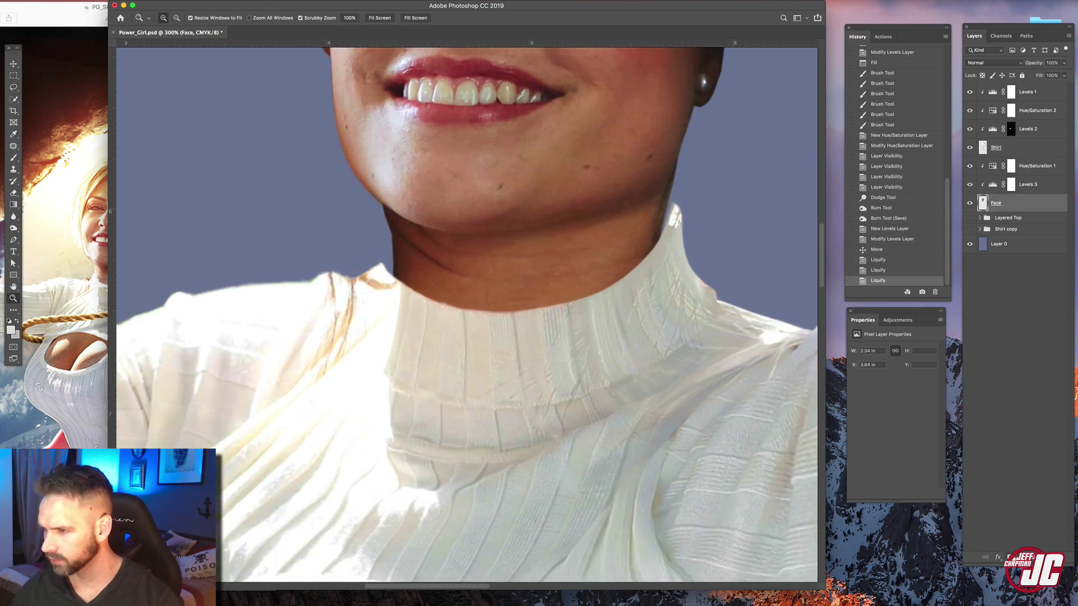
{"action": "left_click", "coordinate": [1010, 558]}
- Paint black on the Face mask with a small brush of about 15 px to trim the neck's left edge below the jaw
{"action": "key", "text": "b"}
{"action": "right_click", "coordinate": [448, 144]}
{"action": "left_click_drag", "start_coordinate": [510, 167], "coordinate": [496, 168]}
{"action": "left_click", "coordinate": [389, 234]}
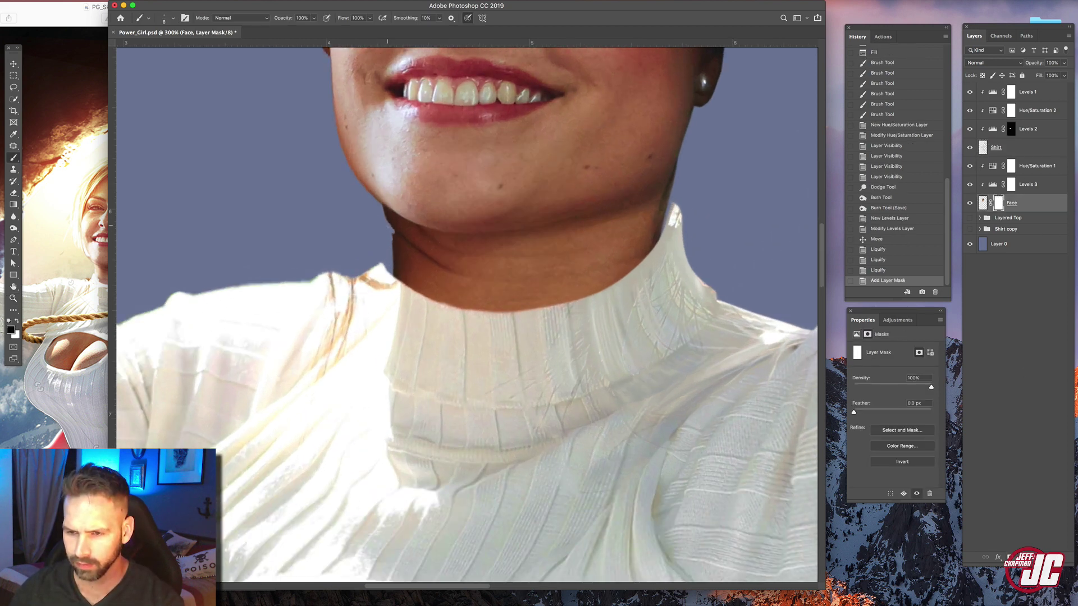
{"action": "left_click", "coordinate": [390, 230]}
{"action": "right_click", "coordinate": [426, 244]}
{"action": "left_click_drag", "start_coordinate": [455, 247], "coordinate": [458, 247]}
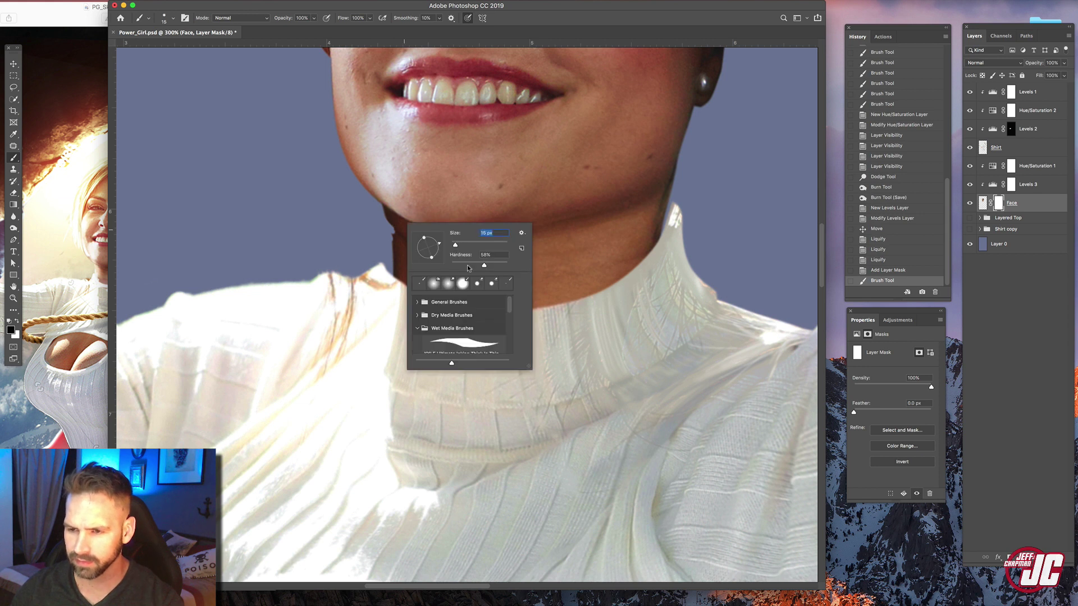
{"action": "left_click", "coordinate": [388, 229]}
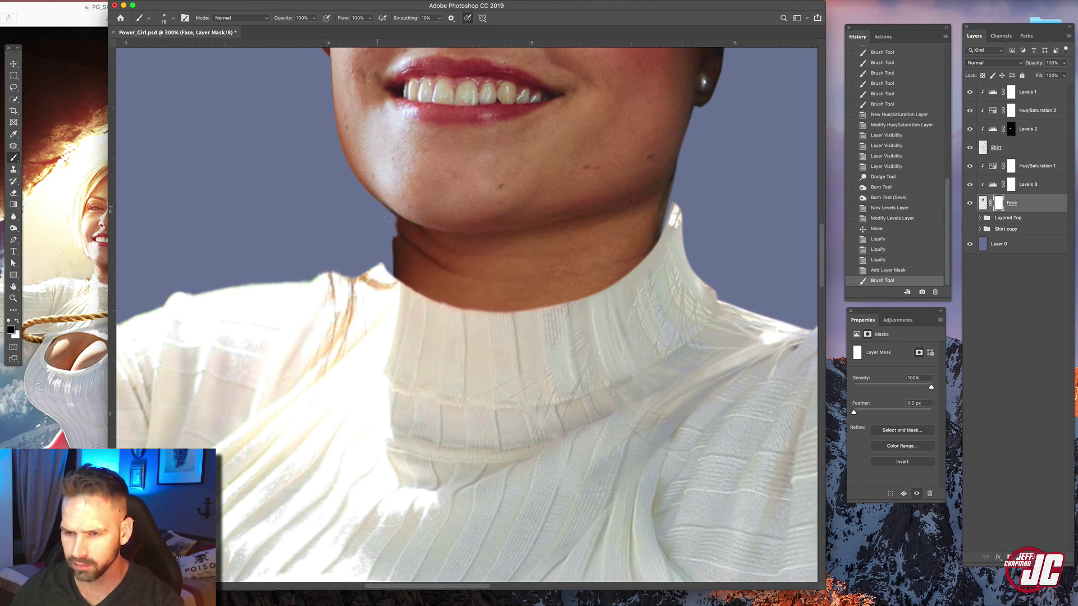
{"action": "mouse_move", "coordinate": [388, 218]}
{"action": "left_mouse_down"}
{"action": "mouse_move", "coordinate": [401, 245]}
{"action": "mouse_move", "coordinate": [390, 235]}
{"action": "mouse_move", "coordinate": [396, 271]}
{"action": "mouse_move", "coordinate": [385, 258]}
{"action": "mouse_move", "coordinate": [408, 254]}
{"action": "mouse_move", "coordinate": [382, 209]}
{"action": "mouse_move", "coordinate": [407, 234]}
{"action": "left_mouse_up"}
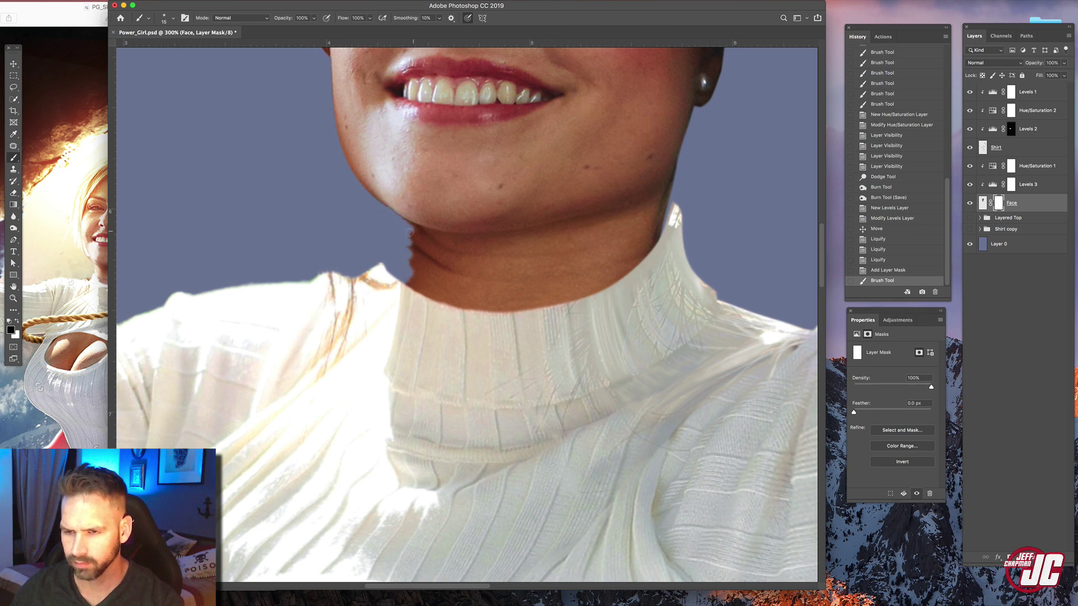
{"action": "key", "text": "z"}
{"action": "left_click", "coordinate": [512, 257], "text": "alt"}
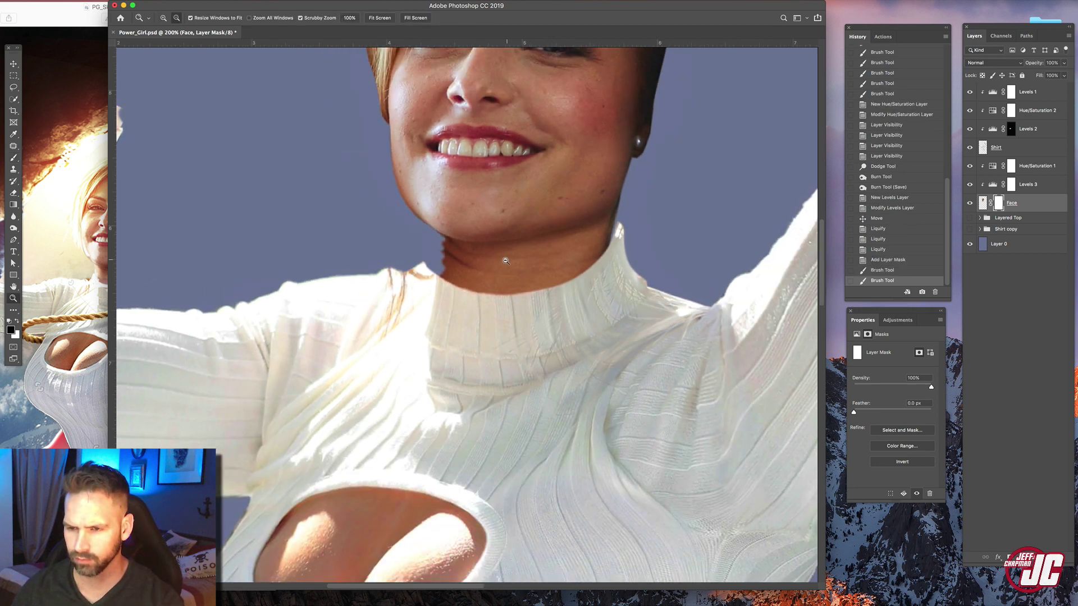
{"action": "left_click", "coordinate": [516, 275], "text": "alt"}
{"action": "left_click", "coordinate": [517, 283], "text": "alt"}
{"action": "left_click", "coordinate": [517, 244]}
{"action": "left_click", "coordinate": [517, 236]}
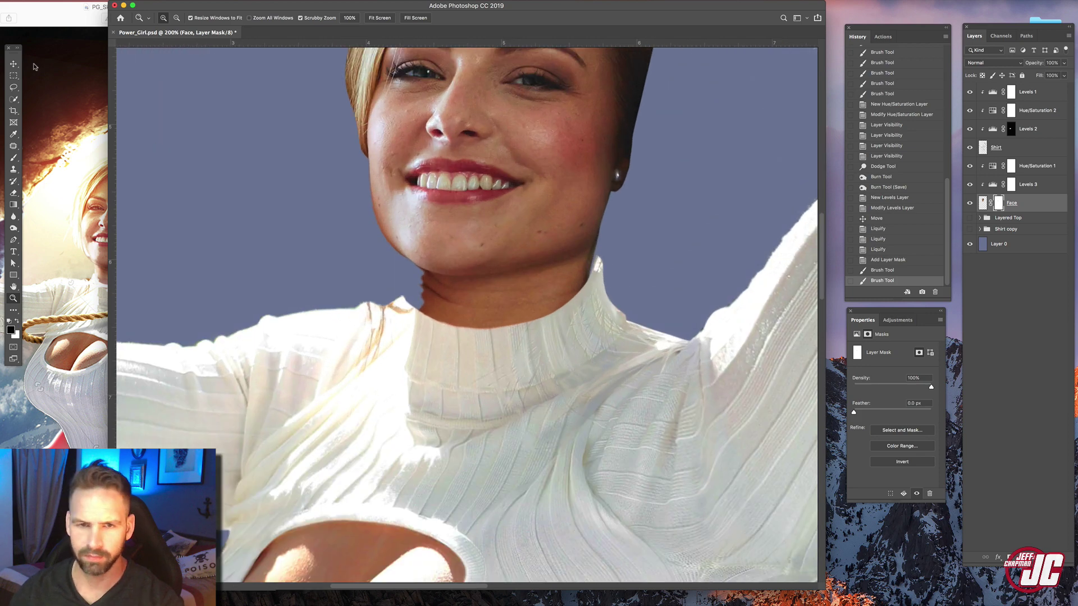
- Open the stock photo shutterstock_76677847.jpg as a separate document
{"action": "left_click", "coordinate": [14, 64]}
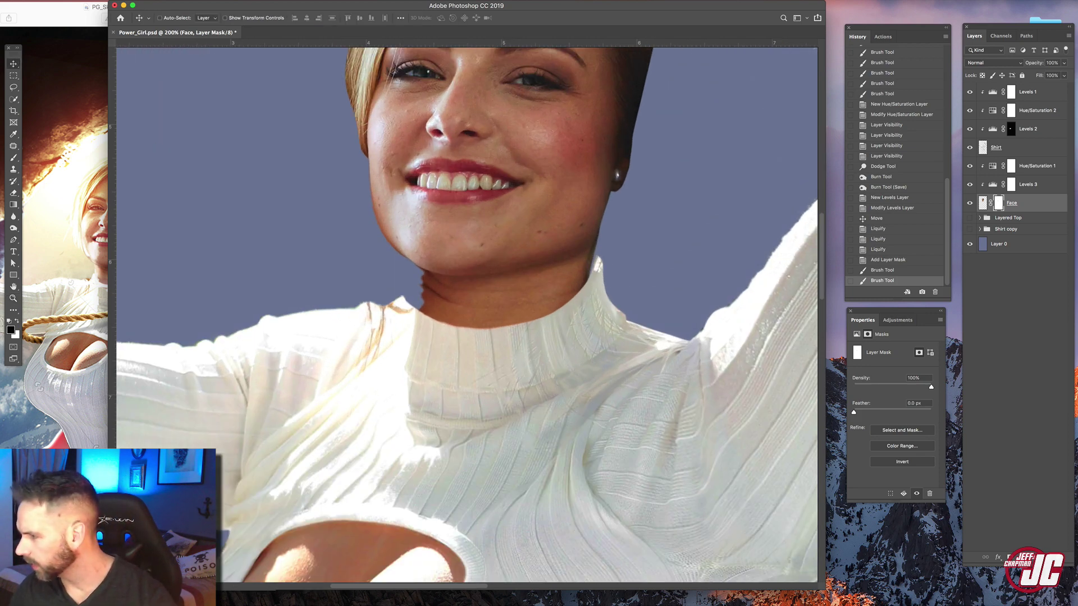
{"action": "left_click_drag", "start_coordinate": [724, 360], "coordinate": [294, 601]}
{"action": "left_click", "coordinate": [487, 361]}
{"action": "left_click", "coordinate": [488, 362]}
{"action": "left_click", "coordinate": [504, 366]}
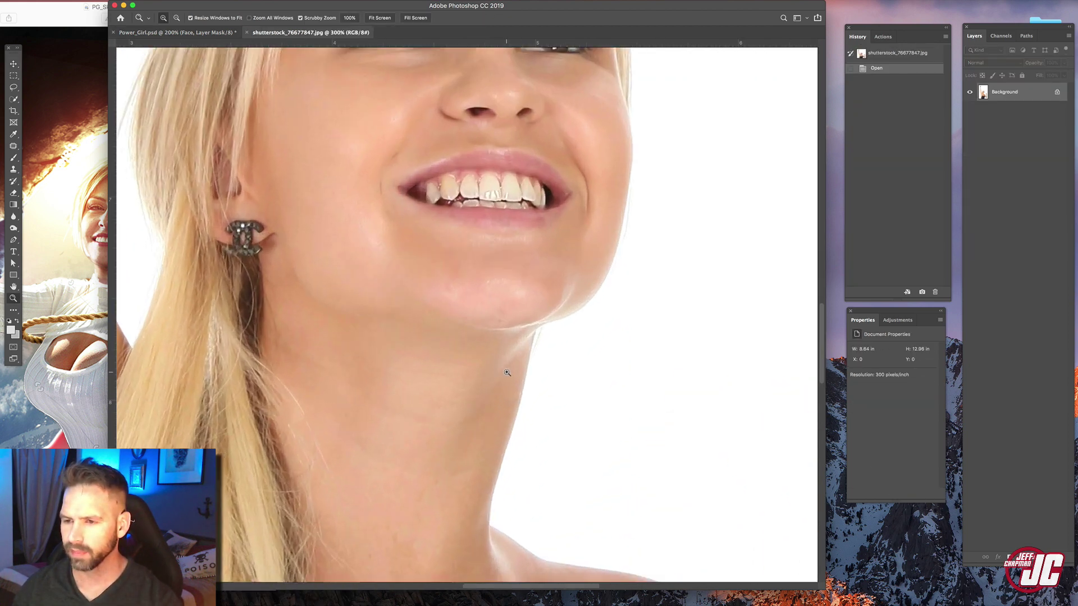
- Trace a Pen path up the right edge of the woman's neck, around the chin and along the jawline
{"action": "left_click", "coordinate": [13, 240]}
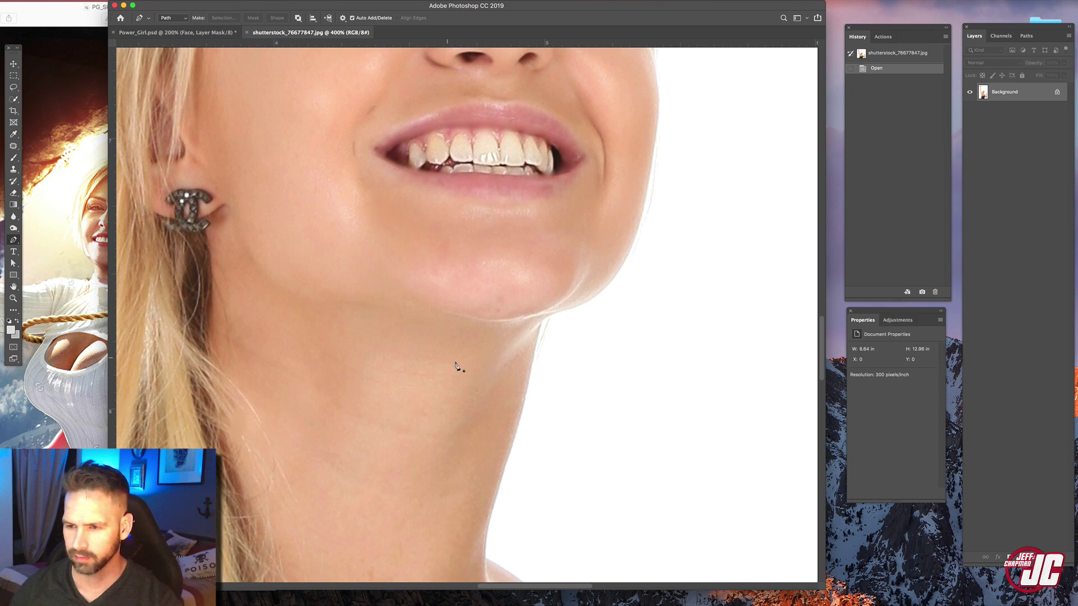
{"action": "scroll", "coordinate": [458, 366], "scroll_direction": "down", "scroll_amount": 5}
{"action": "left_click_drag", "start_coordinate": [463, 400], "coordinate": [466, 379]}
{"action": "left_click_drag", "start_coordinate": [498, 275], "coordinate": [505, 246]}
{"action": "scroll", "coordinate": [505, 259], "scroll_direction": "up", "scroll_amount": 3}
{"action": "left_click", "coordinate": [486, 259]}
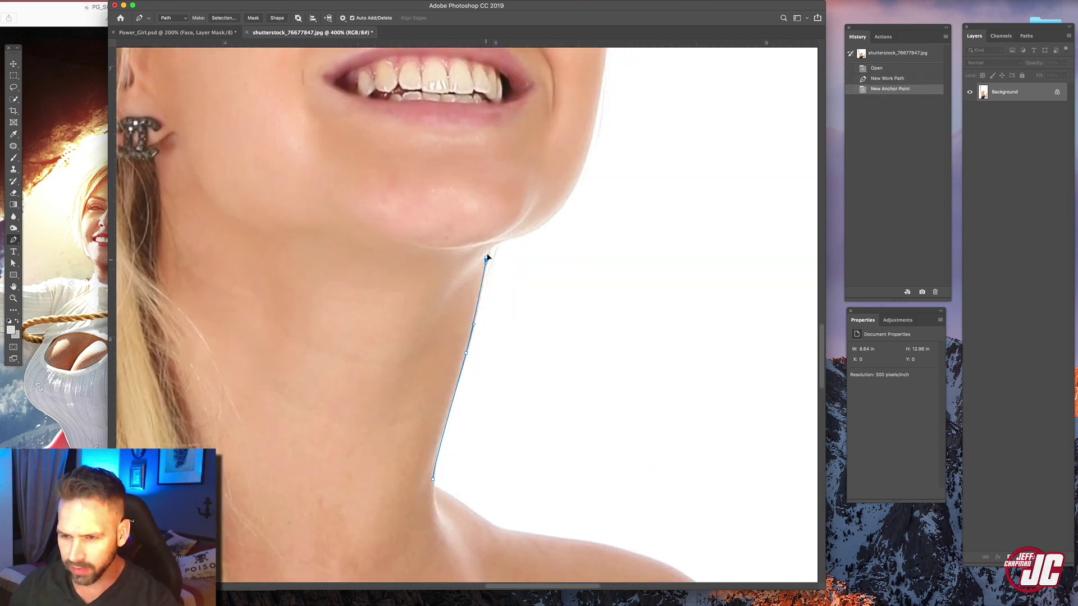
{"action": "left_click", "coordinate": [495, 242]}
{"action": "left_click_drag", "start_coordinate": [505, 239], "coordinate": [512, 237]}
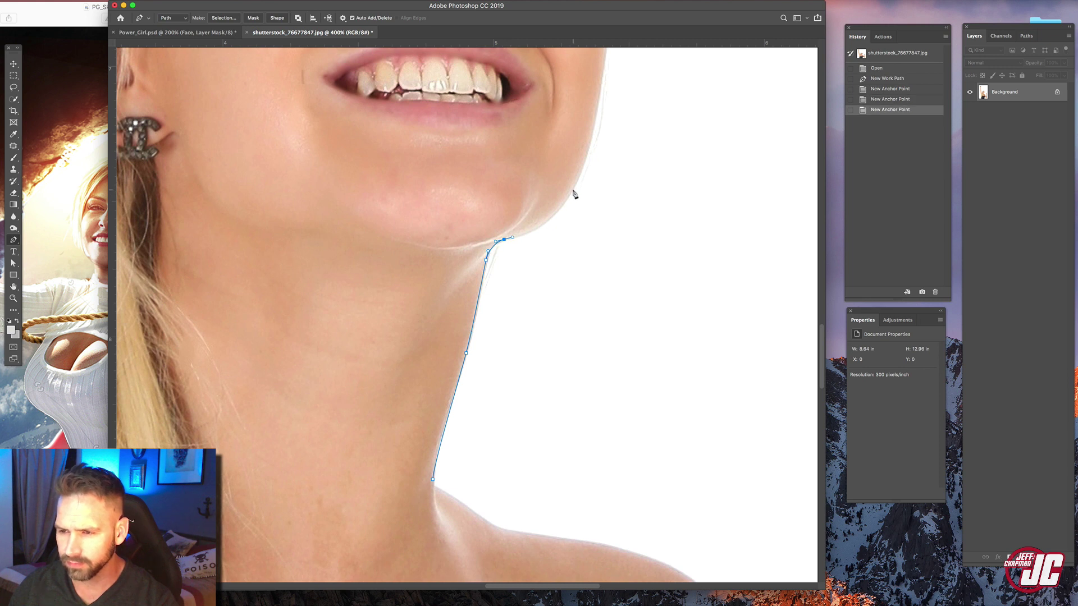
{"action": "left_click_drag", "start_coordinate": [570, 190], "coordinate": [593, 143]}
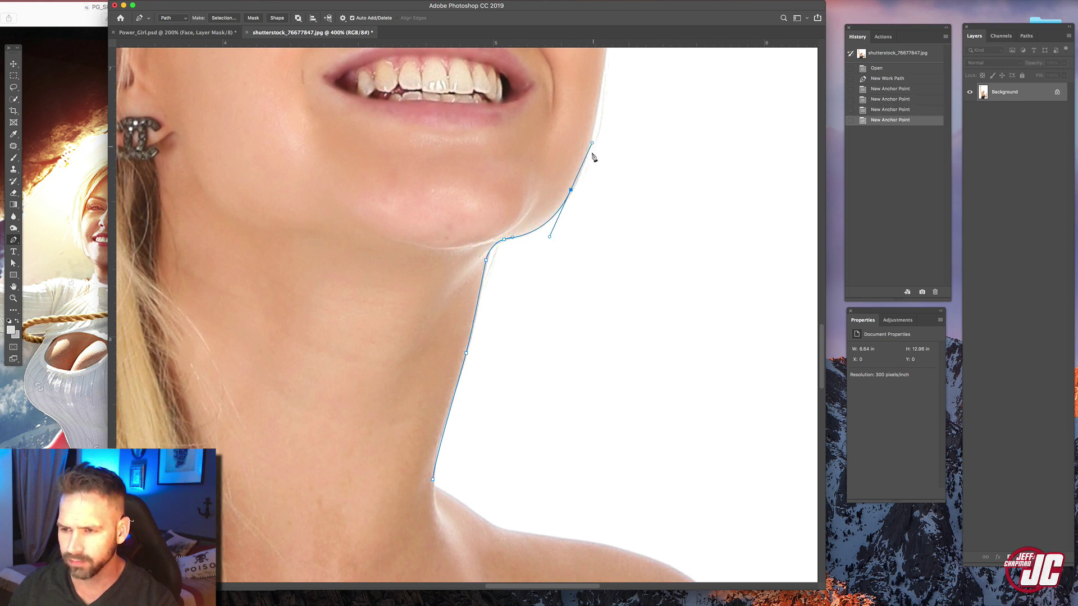
{"action": "left_click", "coordinate": [595, 112]}
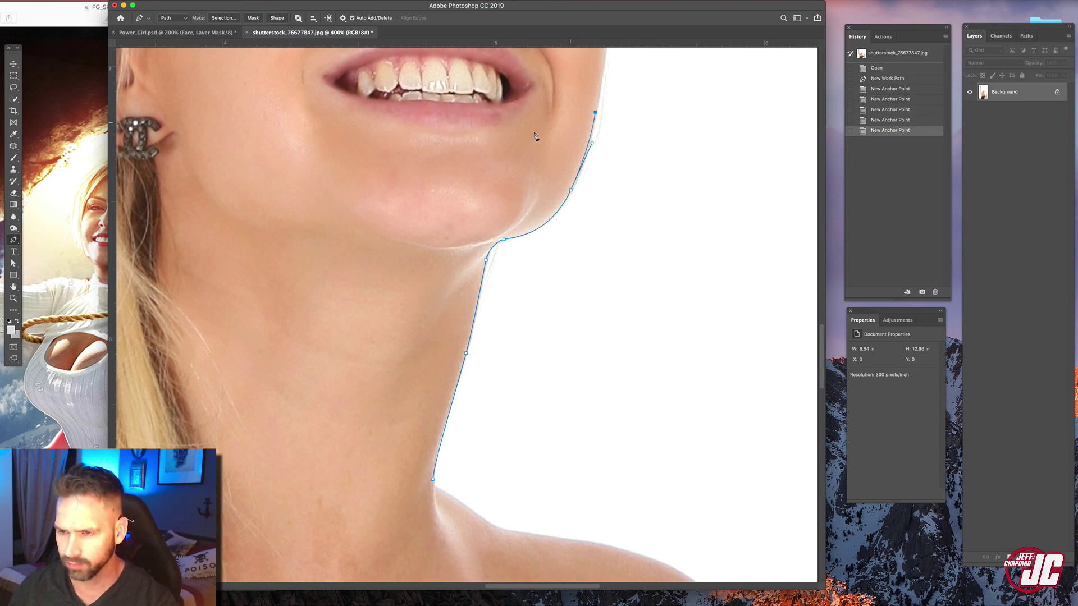
- Continue the path across the face below the mouth, down the left side of the neck, and close it at the neck's base
{"action": "left_click", "coordinate": [528, 131]}
{"action": "left_click", "coordinate": [458, 137]}
{"action": "left_click", "coordinate": [412, 142]}
{"action": "left_click", "coordinate": [368, 142]}
{"action": "left_click", "coordinate": [336, 142]}
{"action": "left_click", "coordinate": [231, 122]}
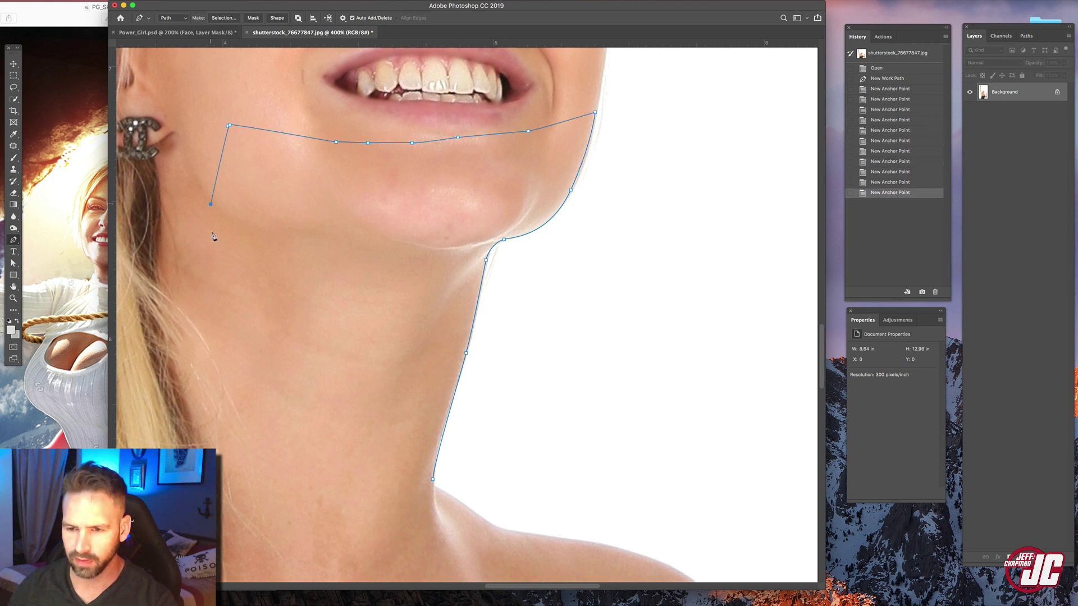
{"action": "left_click", "coordinate": [212, 204]}
{"action": "left_click", "coordinate": [219, 287]}
{"action": "left_click_drag", "start_coordinate": [218, 366], "coordinate": [218, 371]}
{"action": "scroll", "coordinate": [288, 284], "scroll_direction": "down", "scroll_amount": 5}
{"action": "left_click", "coordinate": [321, 341]}
{"action": "left_click", "coordinate": [365, 364]}
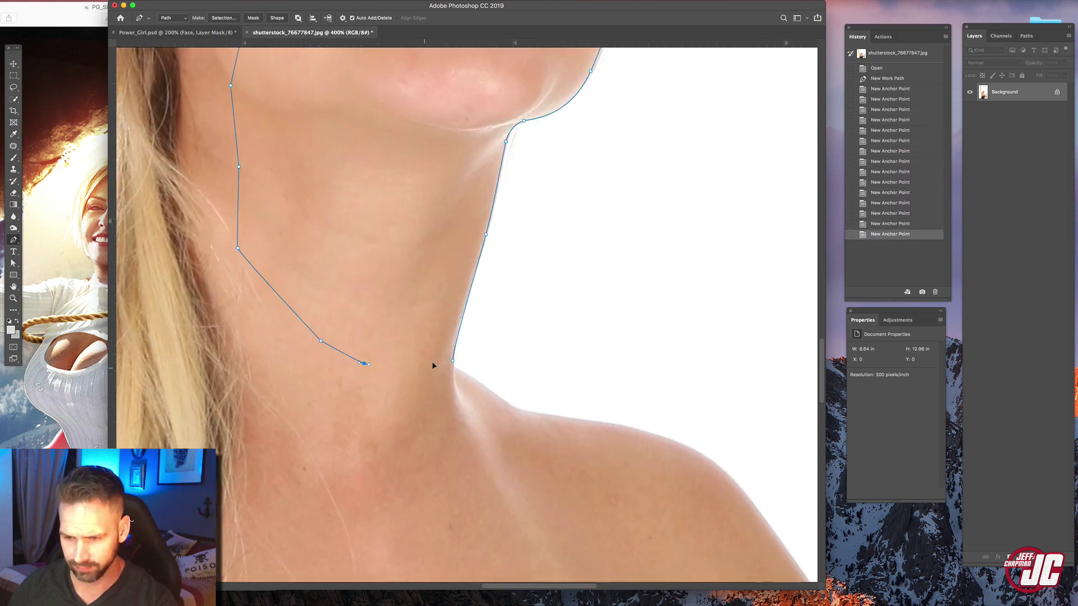
{"action": "left_click", "coordinate": [452, 362]}
- In Power_Girl.psd, group the Face layer with Levels 3 and Hue/Saturation 1, and name the group Head
{"action": "left_click", "coordinate": [13, 64]}
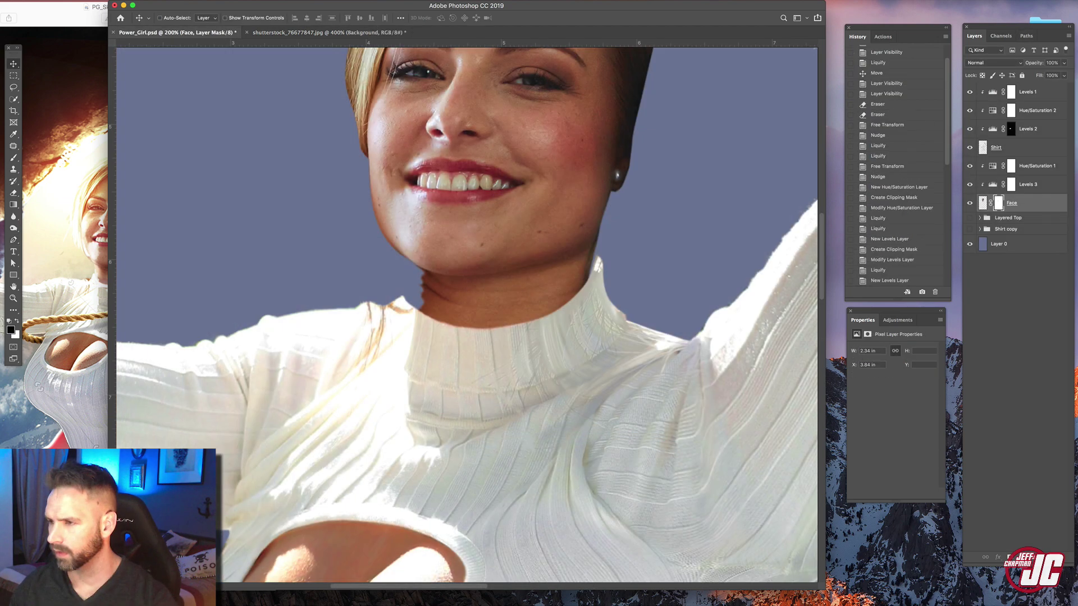
{"action": "left_click", "coordinate": [1037, 166], "text": "shift"}
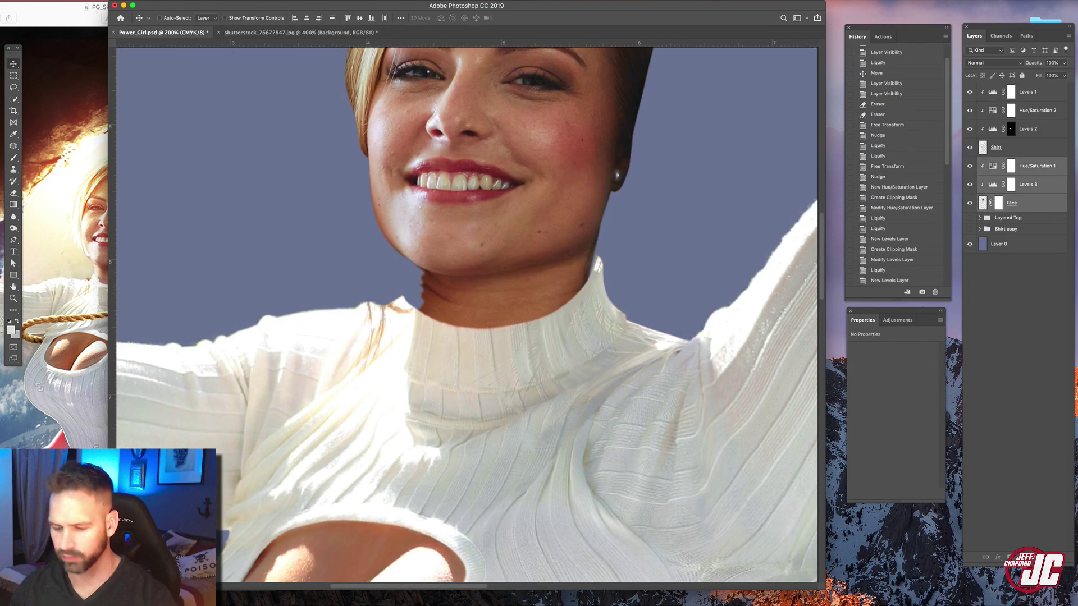
{"action": "key", "text": "super+g"}
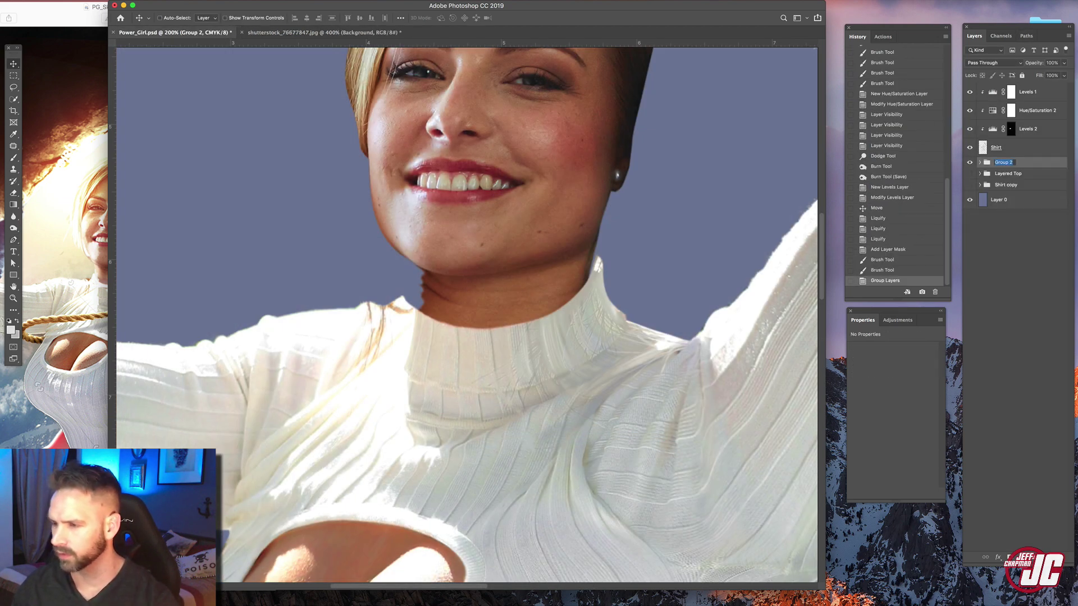
{"action": "type", "text": "Head"}
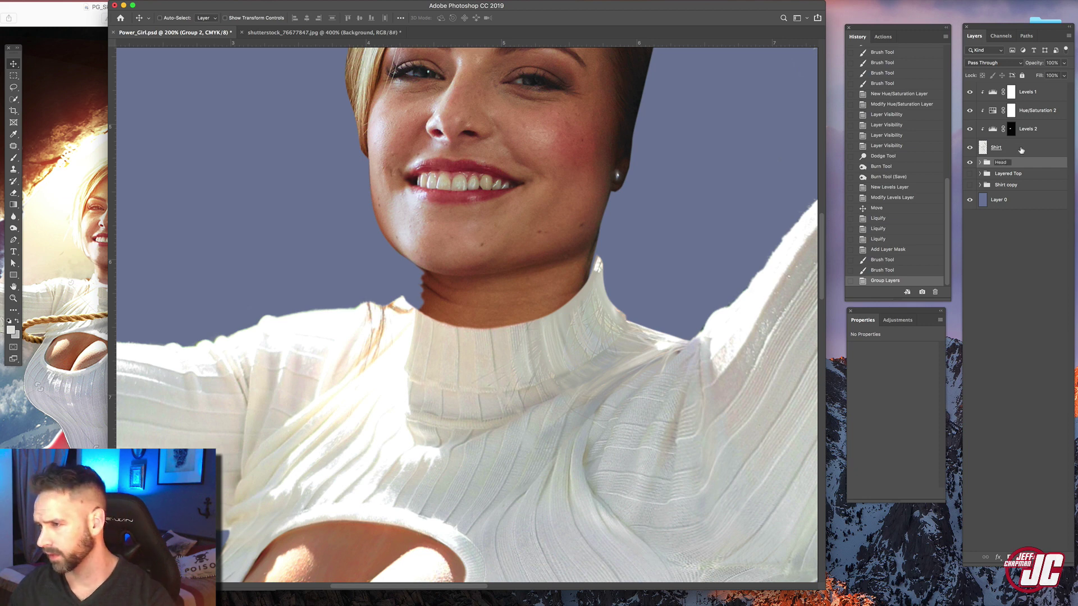
{"action": "key", "text": "Return"}
- Group the Shirt layer with its three adjustment layers and name the group Suit
{"action": "left_click", "coordinate": [1043, 97], "text": "shift"}
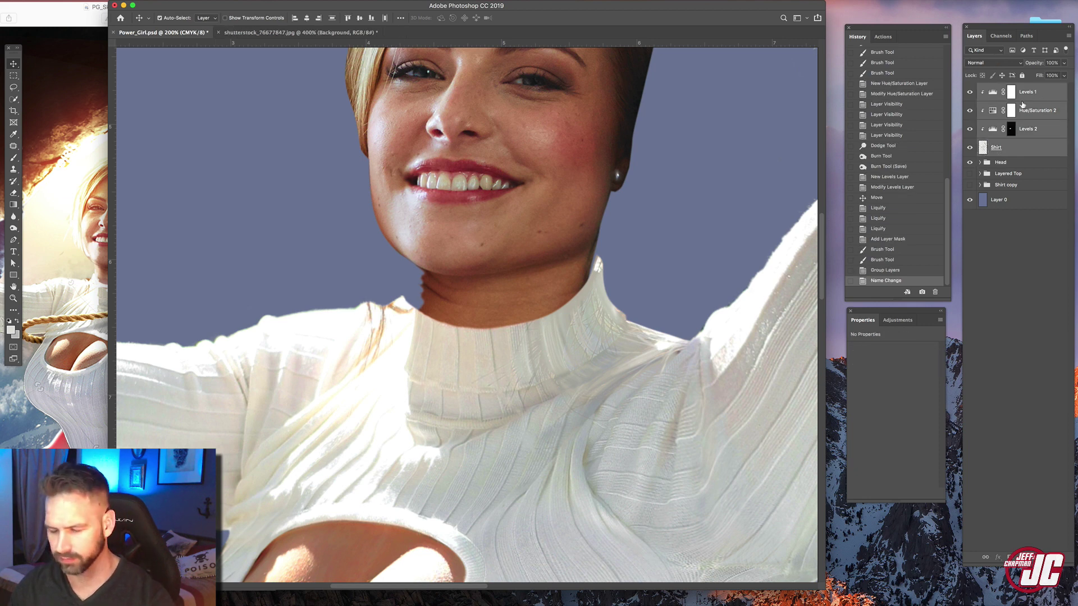
{"action": "key", "text": "super+g"}
{"action": "type", "text": "Suit"}
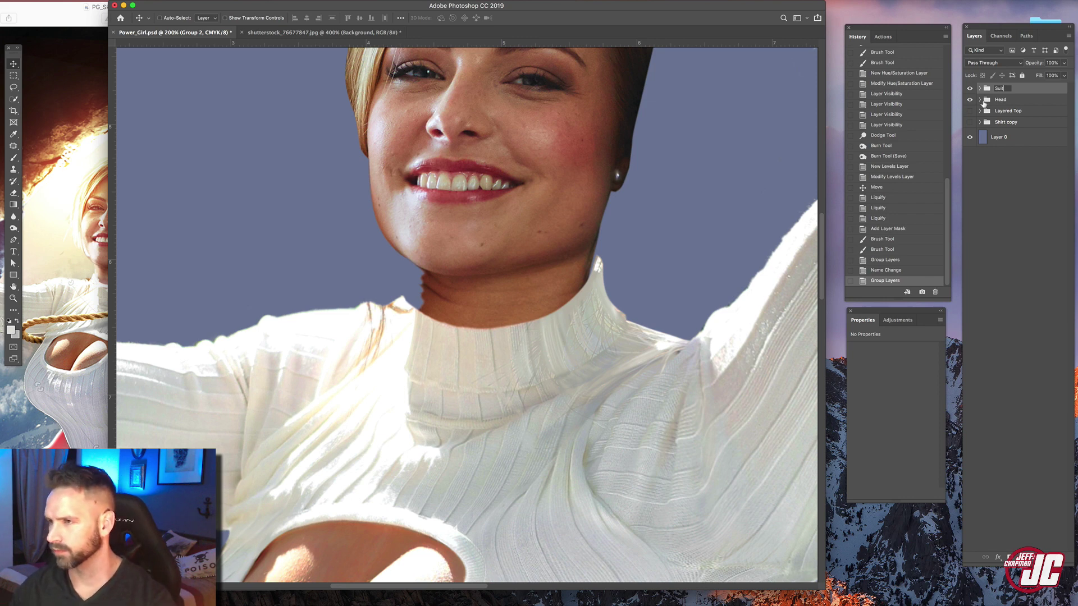
- Paste the copied chin and neck piece into the Head group above the Hue/Saturation 1 layer
{"action": "left_click", "coordinate": [997, 102]}
{"action": "left_click", "coordinate": [979, 101]}
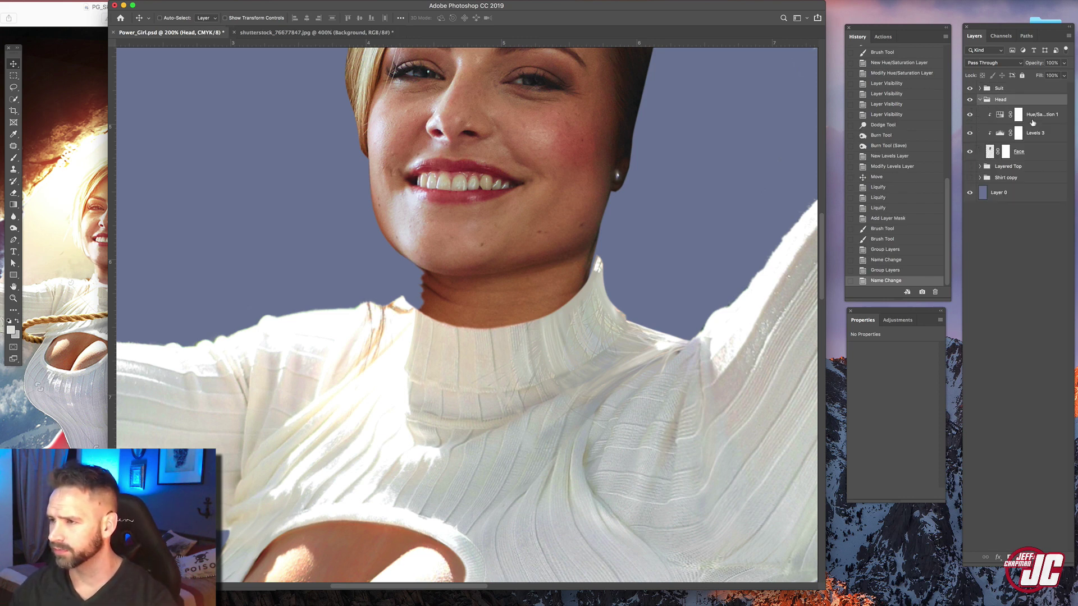
{"action": "left_click", "coordinate": [1039, 120]}
{"action": "key", "text": "super+v"}
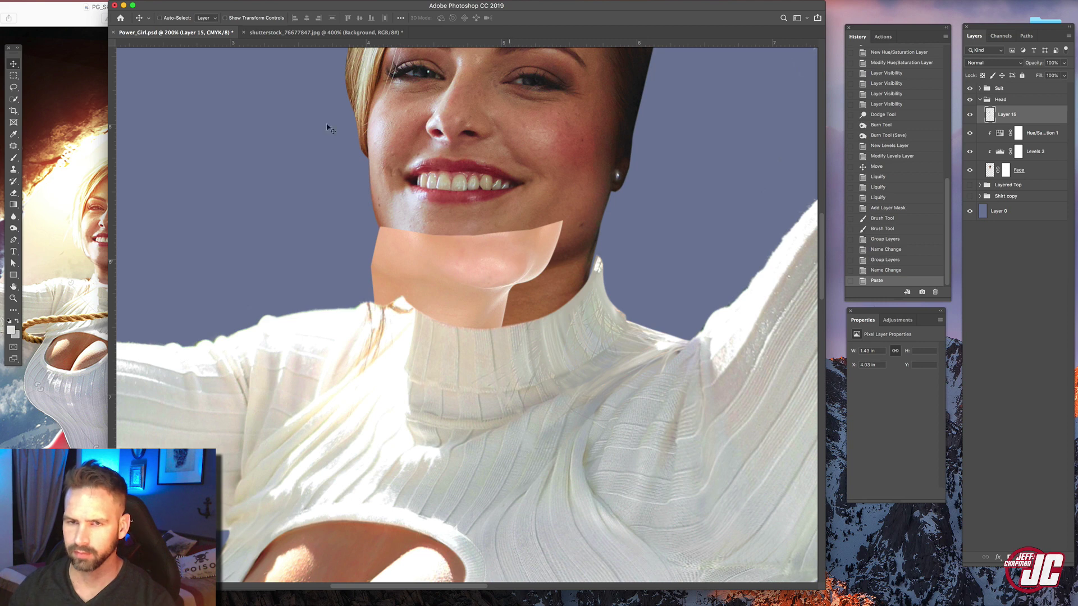
- Flip the pasted neck piece horizontally and move it slightly up over the chin
{"action": "left_click", "coordinate": [39, 0]}
{"action": "mouse_move", "coordinate": [87, 205]}
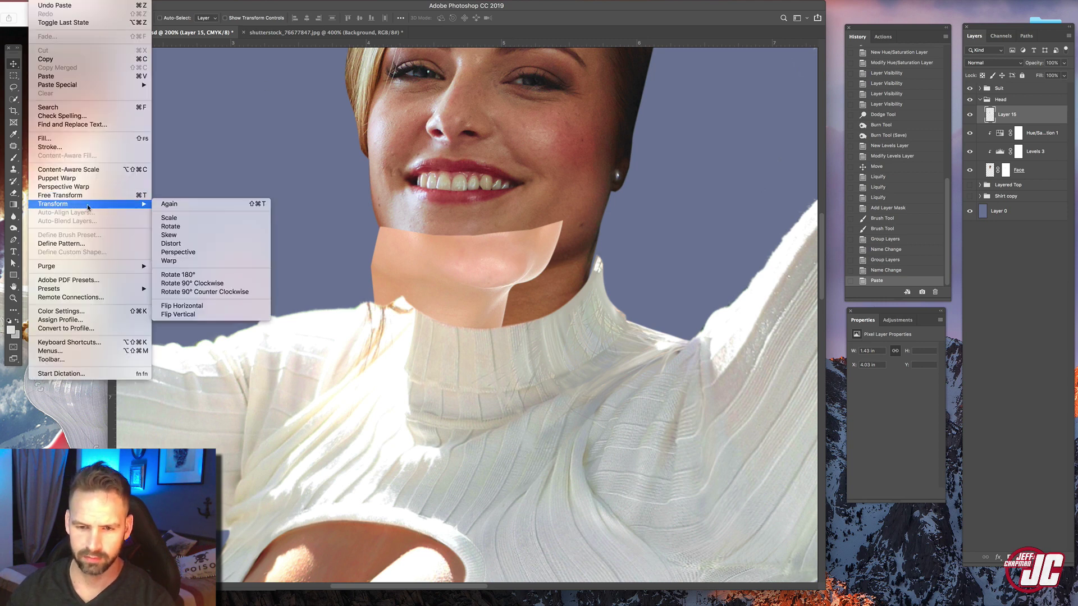
{"action": "left_click", "coordinate": [172, 306]}
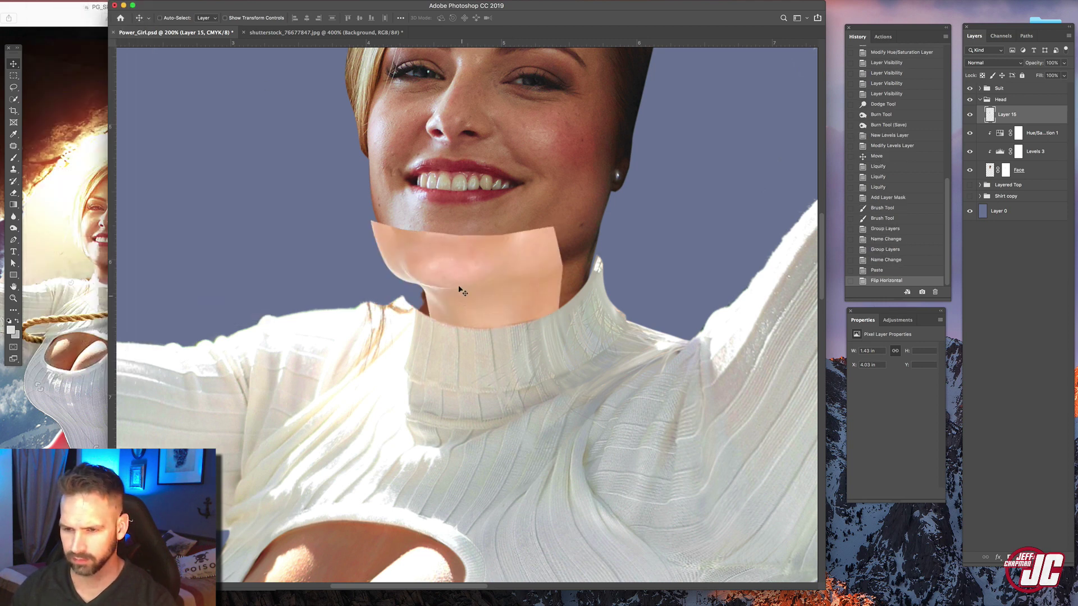
{"action": "left_click_drag", "start_coordinate": [456, 257], "coordinate": [456, 240]}
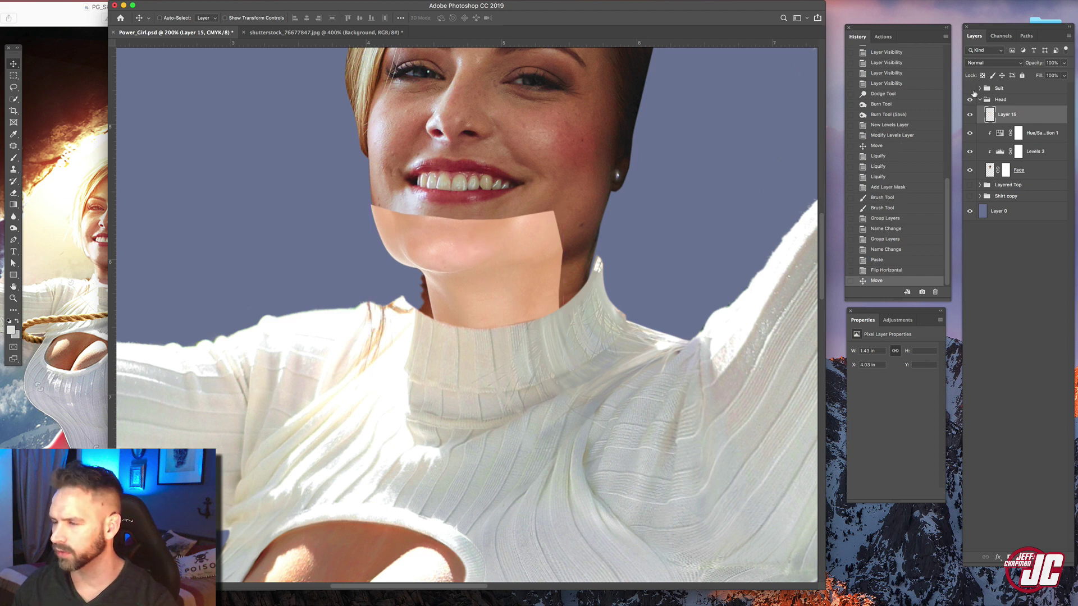
- Hide the Suit group, then rotate the neck piece about 12.4° clockwise and fit it against the left jawline with Free Transform
{"action": "left_click", "coordinate": [970, 88]}
{"action": "key", "text": "super+t"}
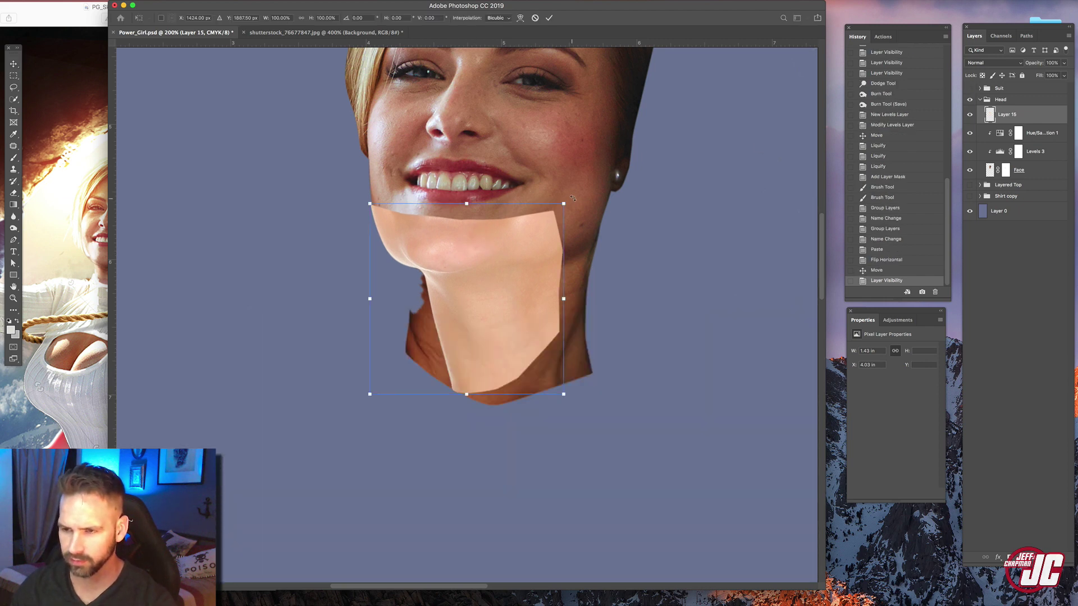
{"action": "left_click_drag", "start_coordinate": [573, 198], "coordinate": [608, 218]}
{"action": "left_click_drag", "start_coordinate": [503, 250], "coordinate": [488, 262]}
{"action": "left_click_drag", "start_coordinate": [574, 231], "coordinate": [578, 226]}
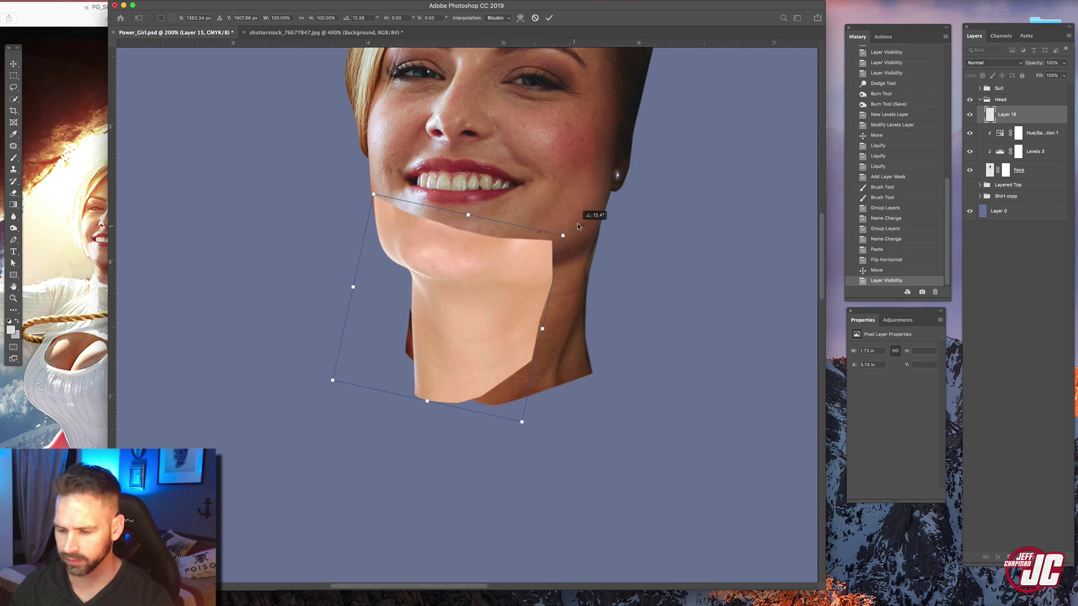
{"action": "key", "text": "Return"}
- Darken the neck piece with a Levels adjustment, setting the midtone input to 0.70
{"action": "left_click", "coordinate": [63, 1]}
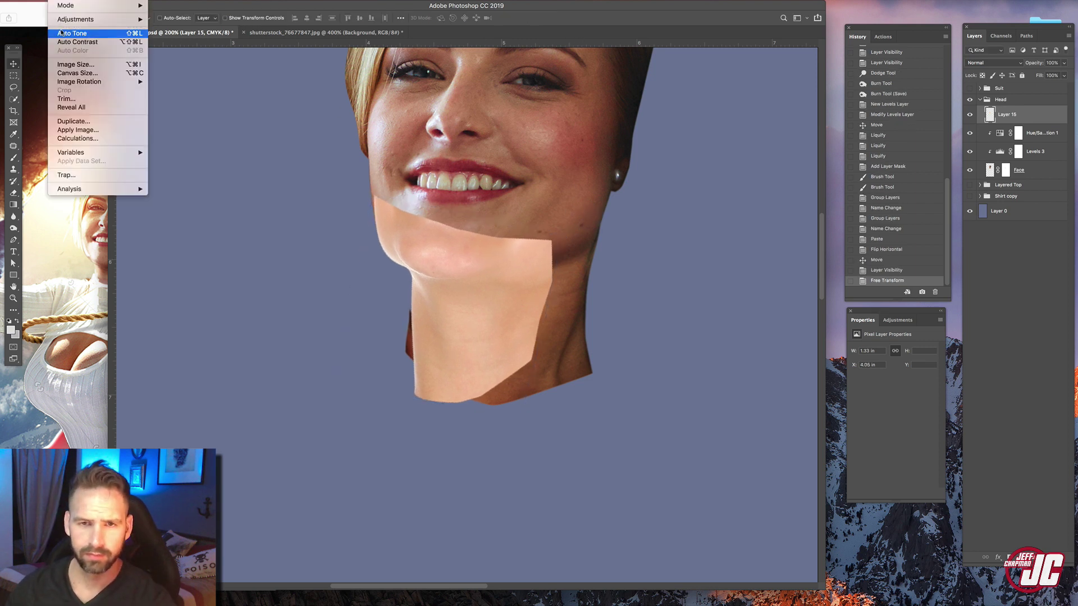
{"action": "mouse_move", "coordinate": [69, 21]}
{"action": "left_click", "coordinate": [169, 28]}
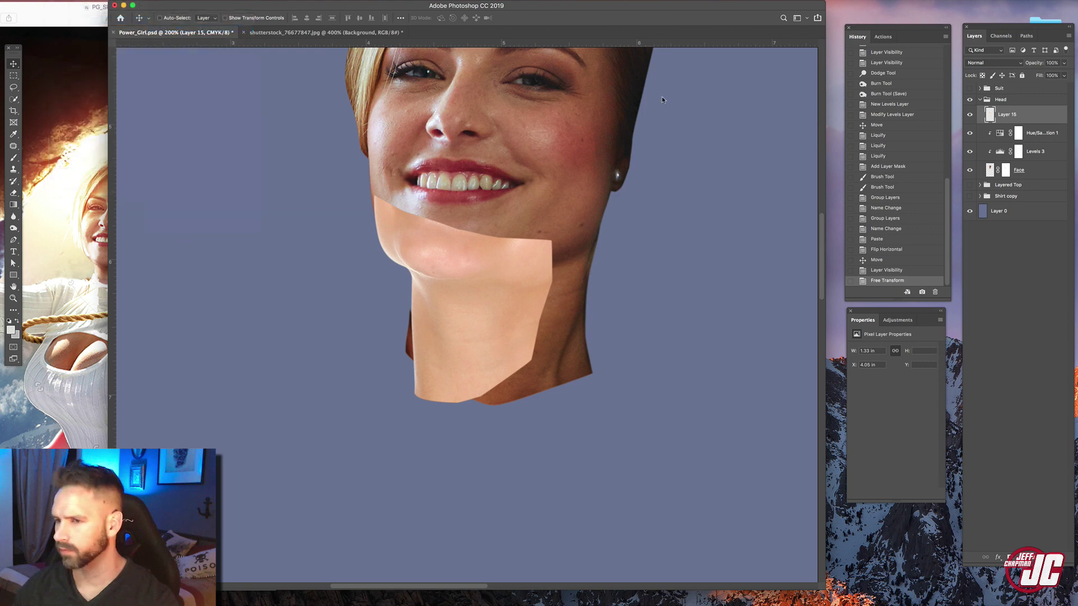
{"action": "left_click_drag", "start_coordinate": [663, 75], "coordinate": [686, 73]}
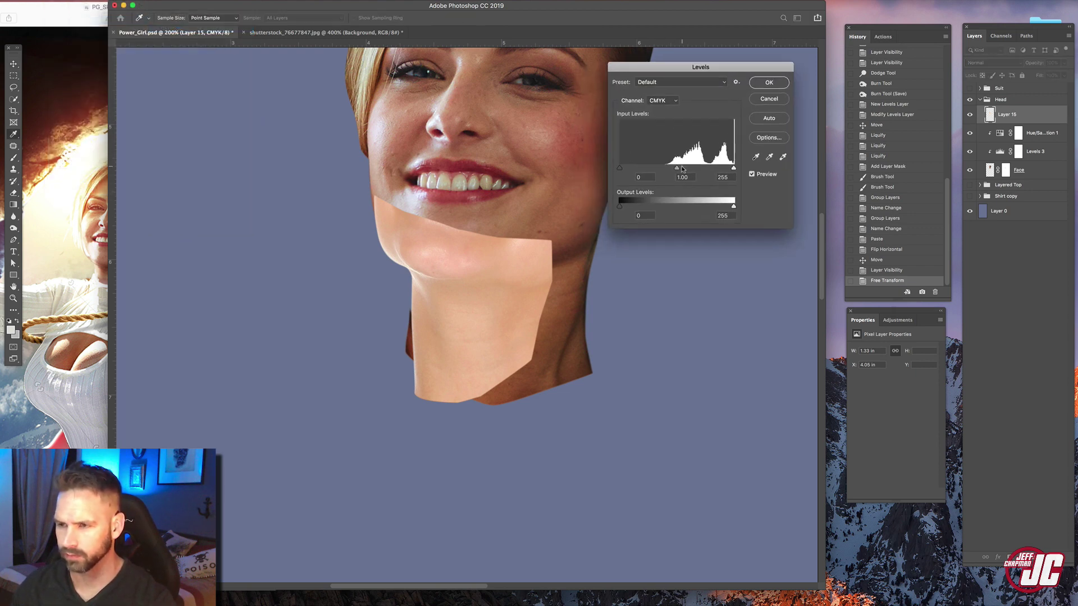
{"action": "left_click_drag", "start_coordinate": [683, 168], "coordinate": [690, 168]}
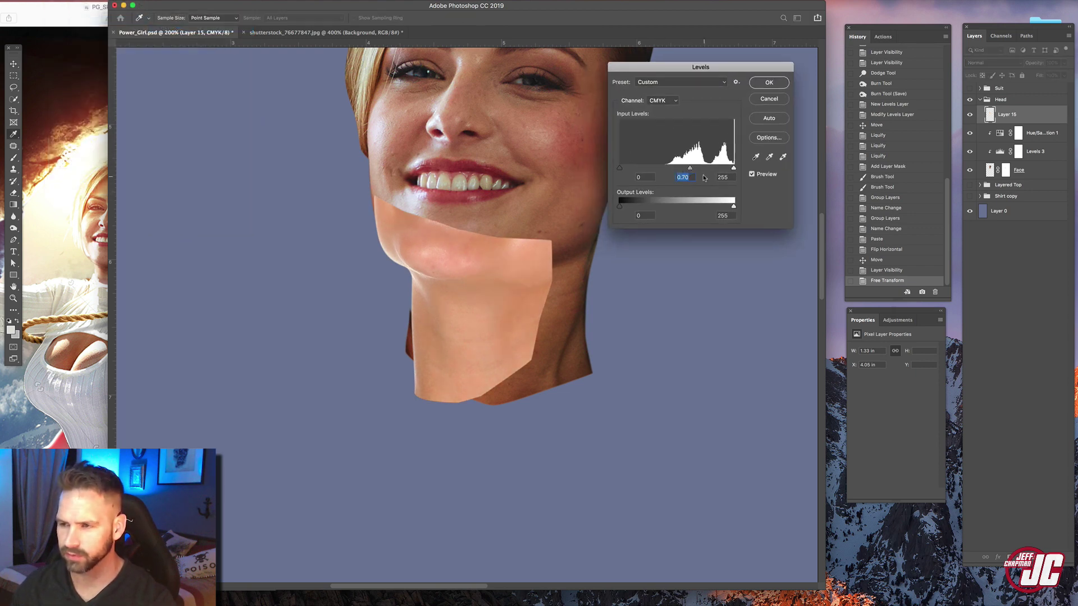
{"action": "left_click", "coordinate": [769, 82]}
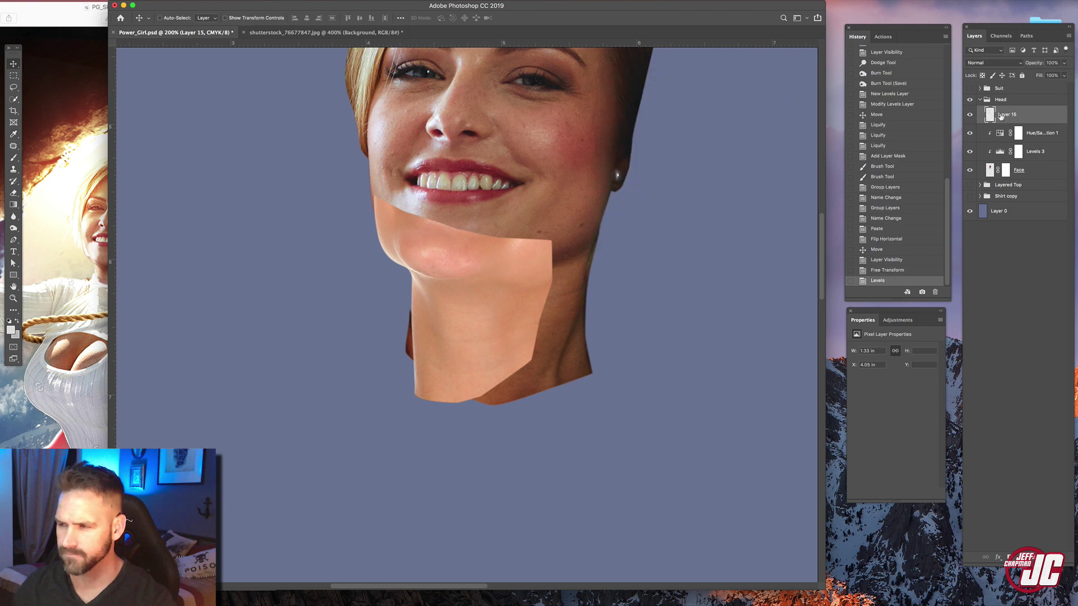
- Compare the composite with and without the neck piece, and rename its layer "chin"
{"action": "left_click", "coordinate": [971, 115]}
{"action": "left_click", "coordinate": [970, 119]}
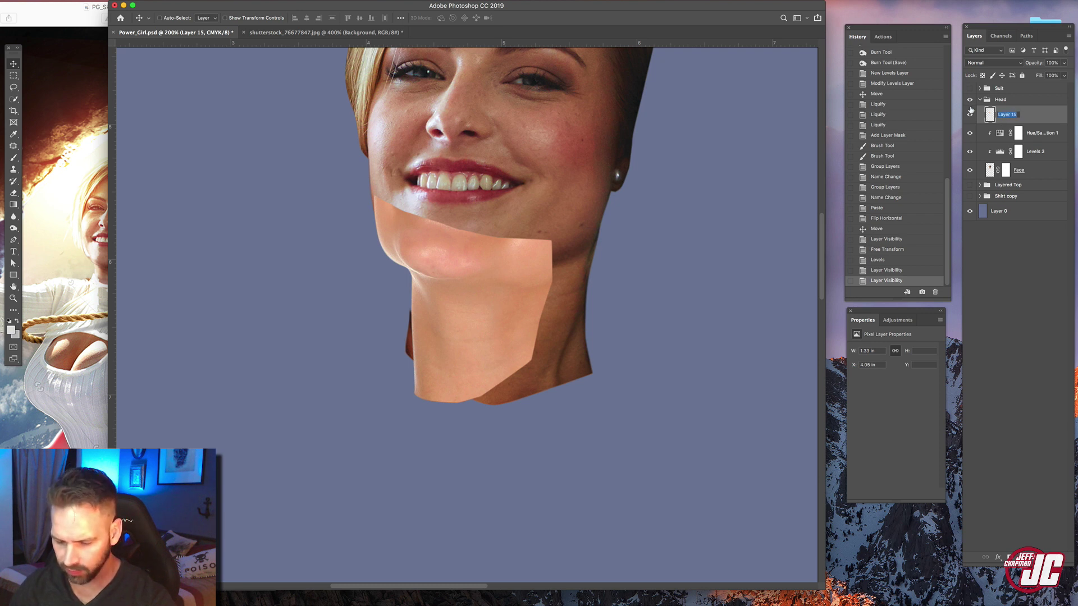
{"action": "type", "text": "chin"}
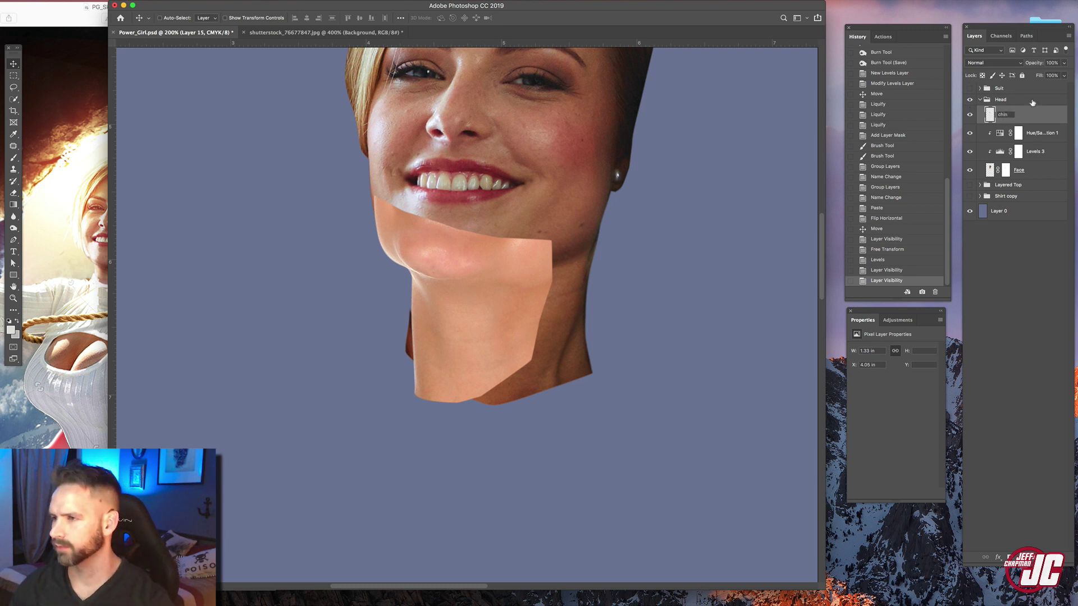
{"action": "key", "text": "Return"}
- Open the chin layer in Liquify and show the Face layer as the backdrop
{"action": "left_click", "coordinate": [159, 0]}
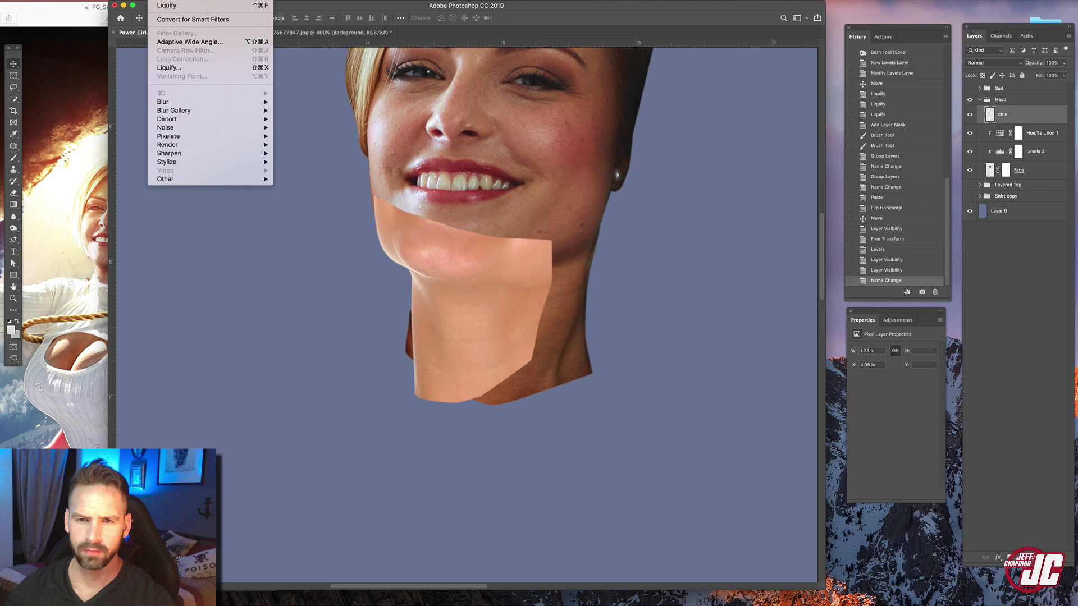
{"action": "left_click", "coordinate": [172, 68]}
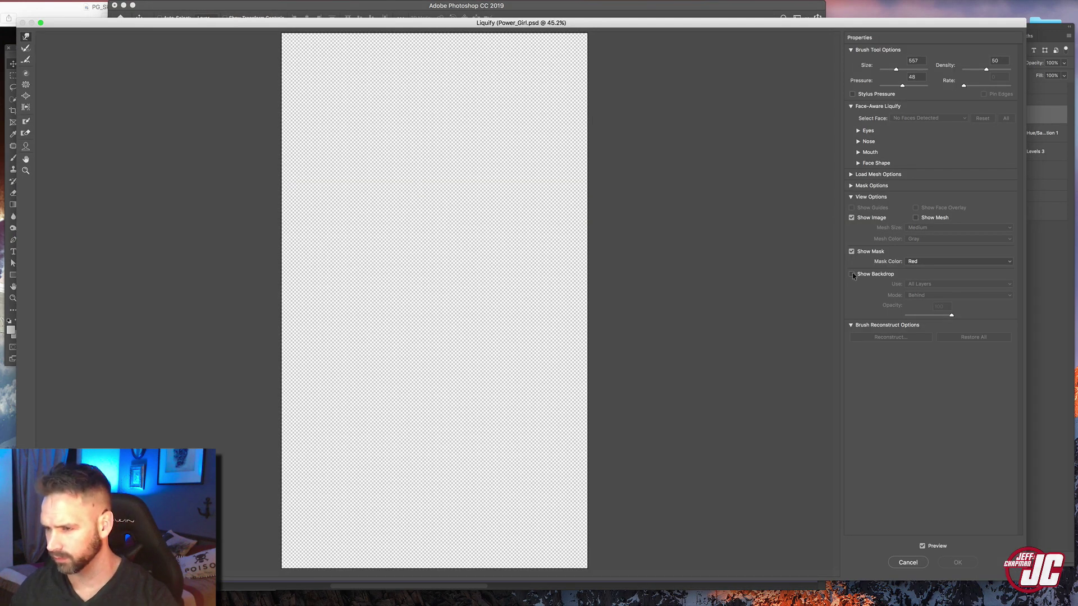
{"action": "left_click", "coordinate": [853, 275]}
{"action": "left_click", "coordinate": [991, 284]}
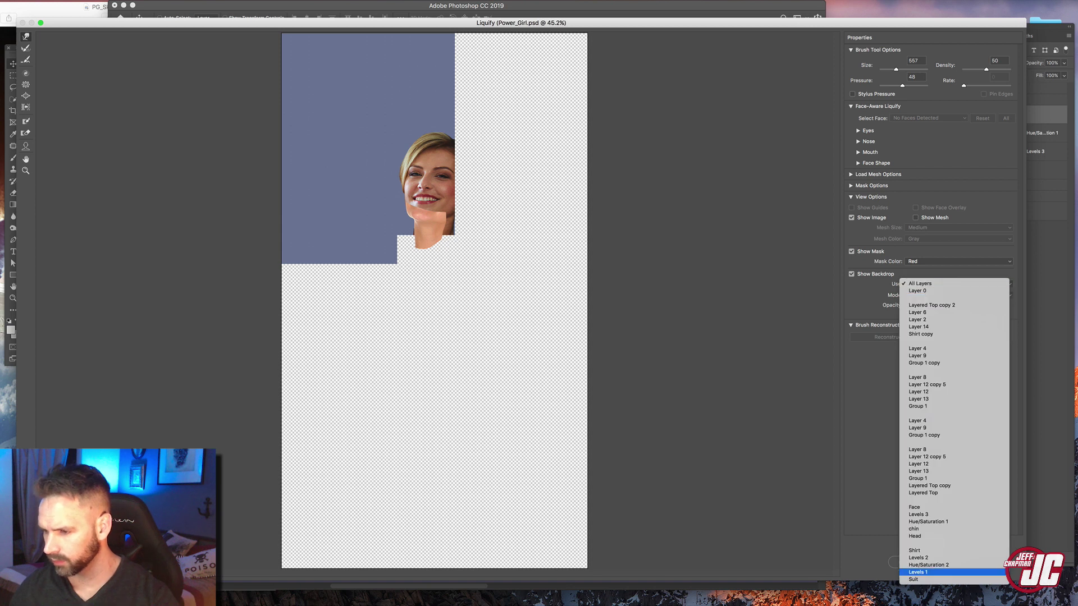
{"action": "left_click", "coordinate": [920, 507]}
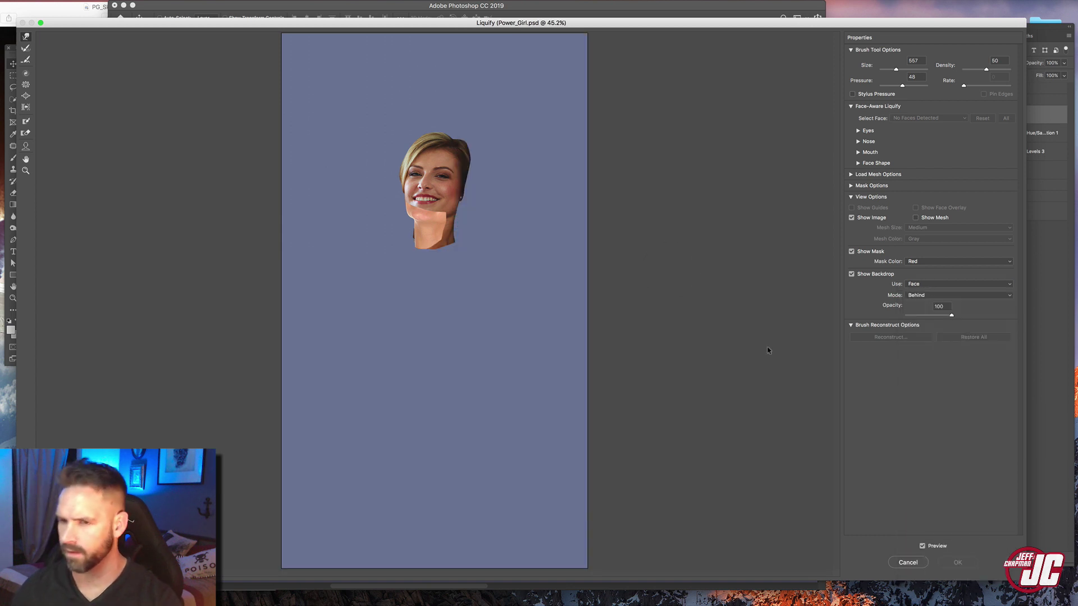
- Lower the Liquify backdrop opacity to about 74 and push the chin piece's left edge onto the jawline with a size 507 Forward Warp brush
{"action": "key", "text": "z"}
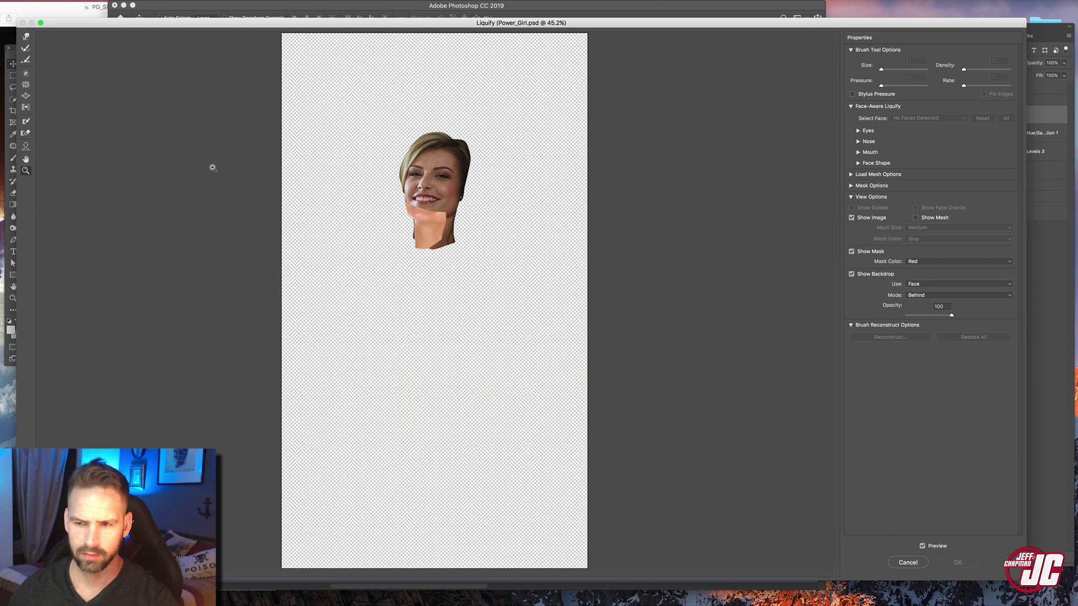
{"action": "left_click", "coordinate": [421, 235]}
{"action": "left_click", "coordinate": [429, 253]}
{"action": "left_click", "coordinate": [414, 294]}
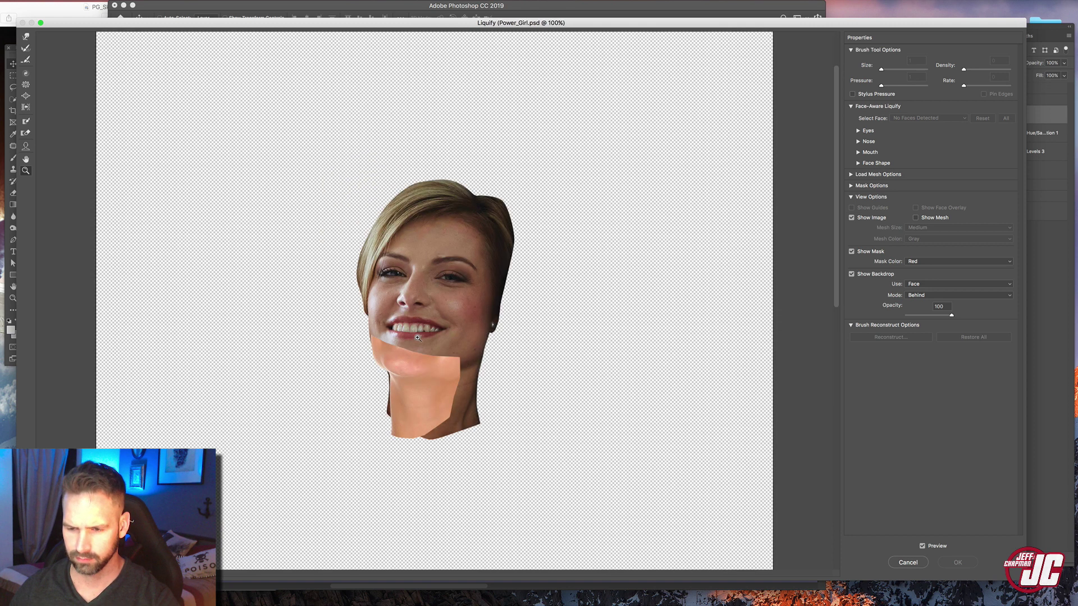
{"action": "left_click", "coordinate": [418, 337]}
{"action": "left_click", "coordinate": [421, 371]}
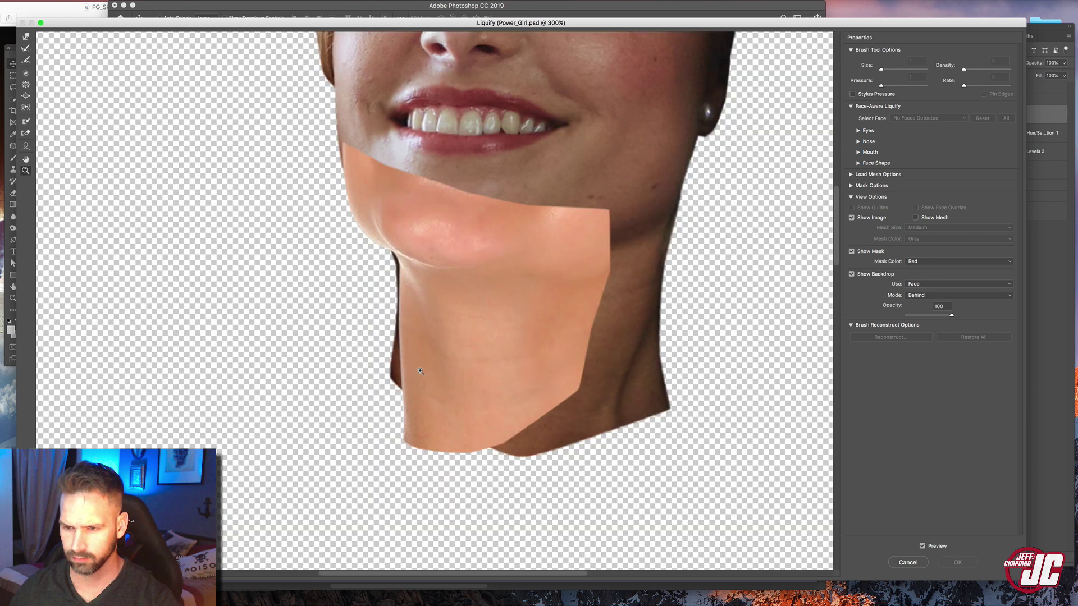
{"action": "left_click", "coordinate": [26, 36]}
{"action": "left_click_drag", "start_coordinate": [951, 315], "coordinate": [940, 315]}
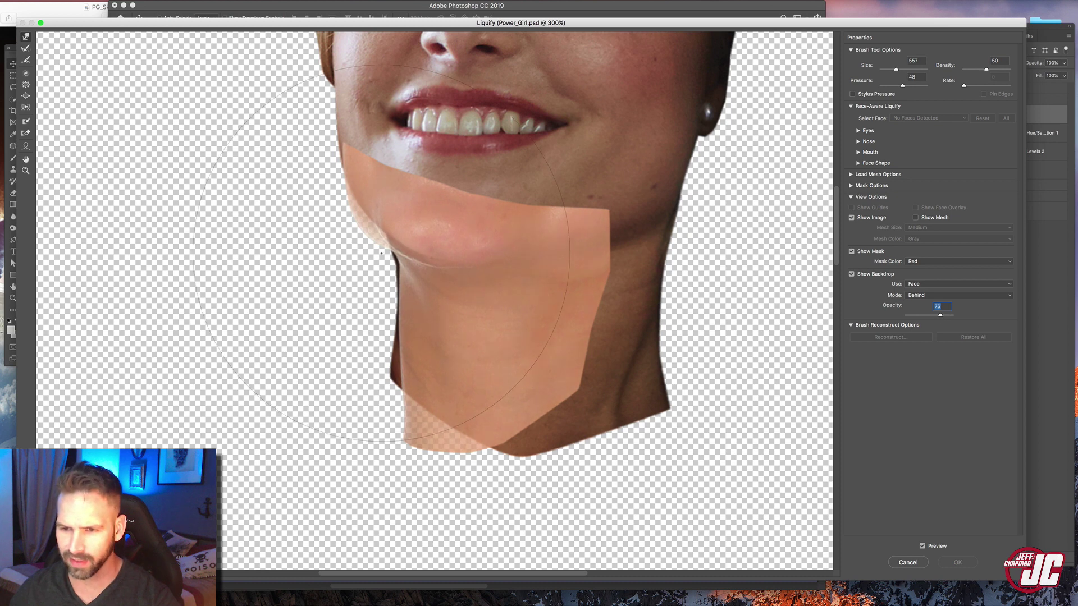
{"action": "key", "text": "bracketleft"}
{"action": "mouse_move", "coordinate": [377, 254]}
{"action": "left_mouse_down"}
{"action": "mouse_move", "coordinate": [383, 231]}
{"action": "mouse_move", "coordinate": [424, 230]}
{"action": "left_mouse_up"}
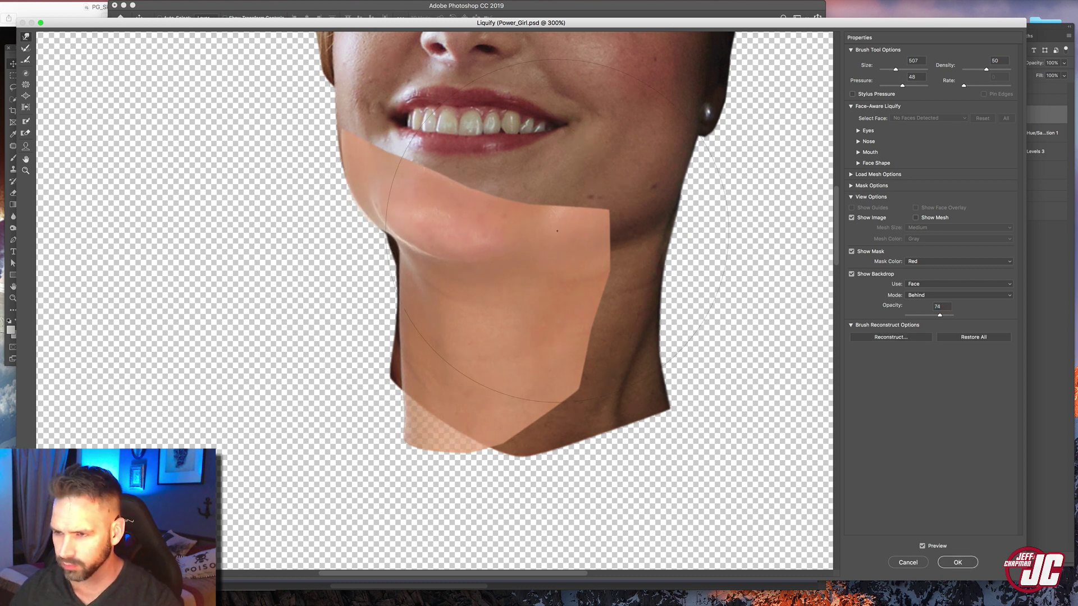
- Refine the chin and neck contour with a smaller warp brush of size 215, set the backdrop opacity to 49, and apply Liquify
{"action": "left_click_drag", "start_coordinate": [895, 70], "coordinate": [892, 70]}
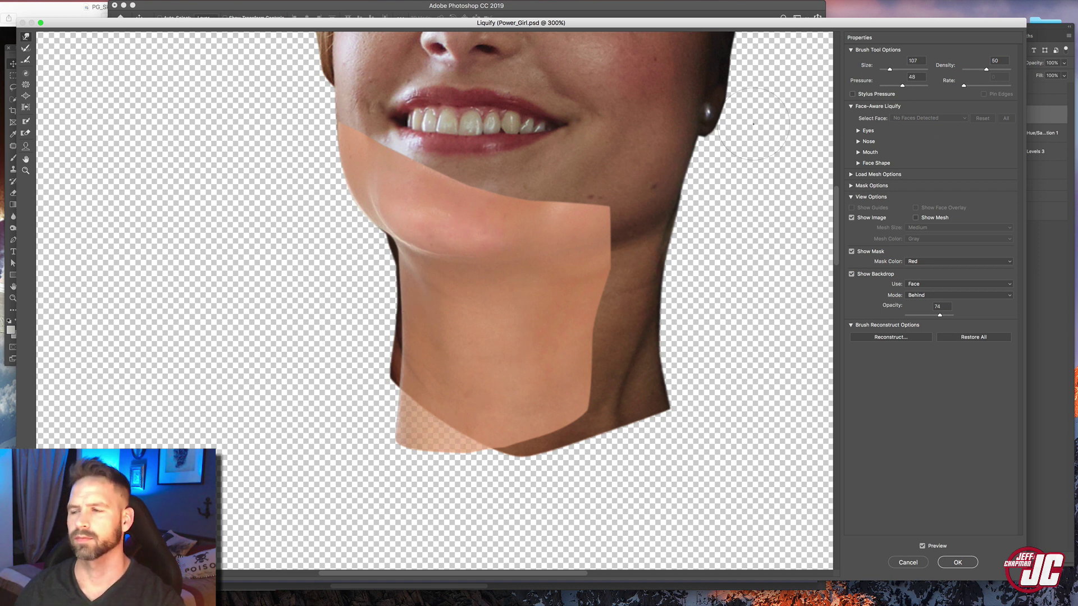
{"action": "left_click_drag", "start_coordinate": [890, 70], "coordinate": [893, 70]}
{"action": "left_click_drag", "start_coordinate": [489, 253], "coordinate": [500, 257]}
{"action": "left_click_drag", "start_coordinate": [429, 287], "coordinate": [441, 292]}
{"action": "left_click_drag", "start_coordinate": [939, 315], "coordinate": [926, 316]}
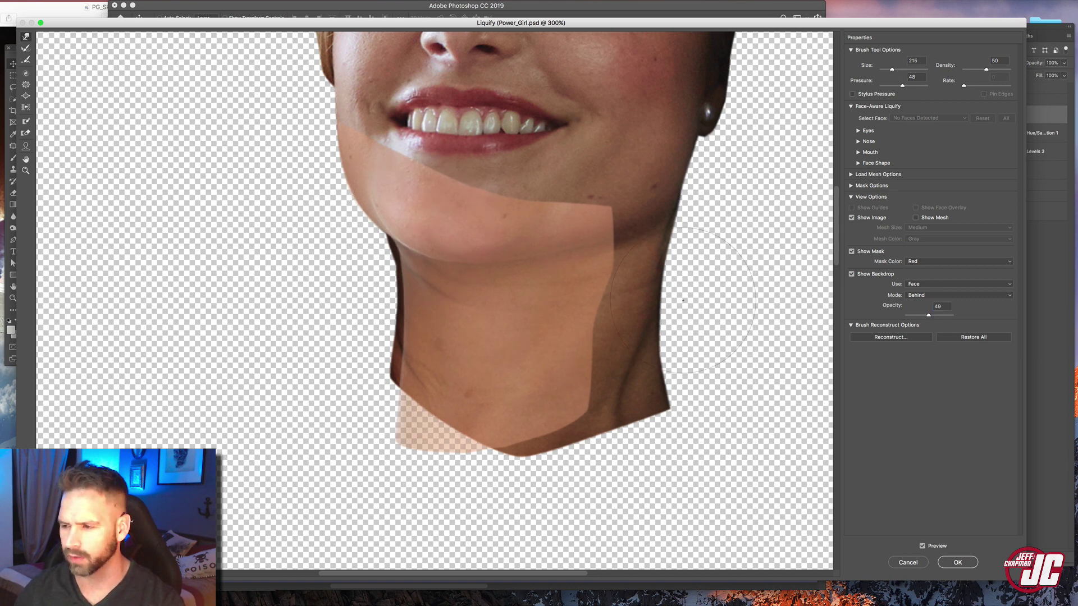
{"action": "left_click", "coordinate": [958, 559]}
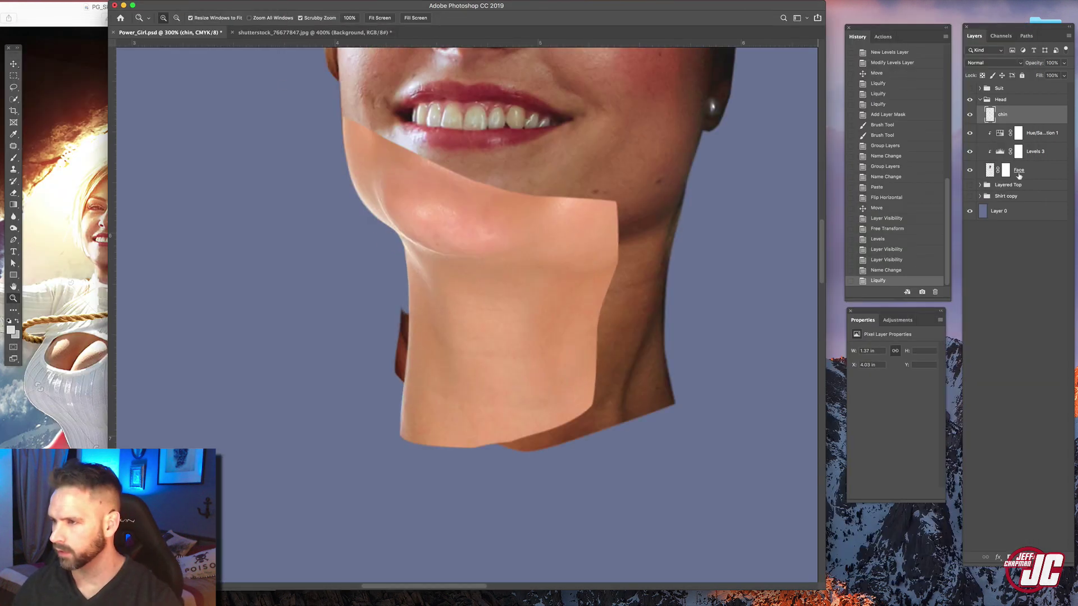
- Hide the old neck edge sticking out on the left by painting black on the Face layer's mask with a soft 47 px brush
{"action": "left_click", "coordinate": [1007, 171]}
{"action": "left_click", "coordinate": [13, 158]}
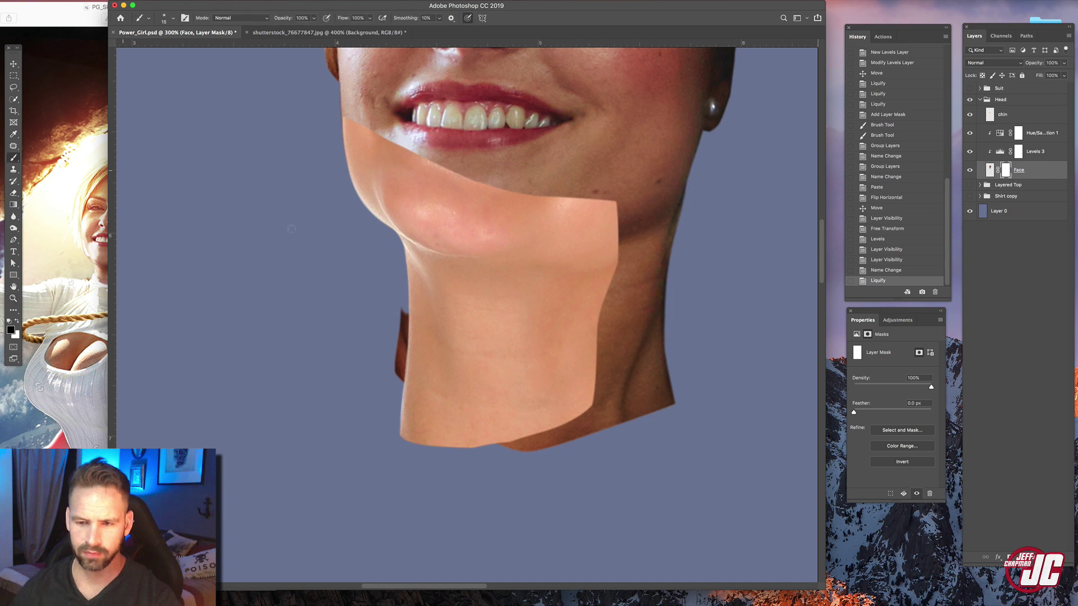
{"action": "left_click_drag", "start_coordinate": [401, 325], "coordinate": [401, 309]}
{"action": "right_click", "coordinate": [400, 306]}
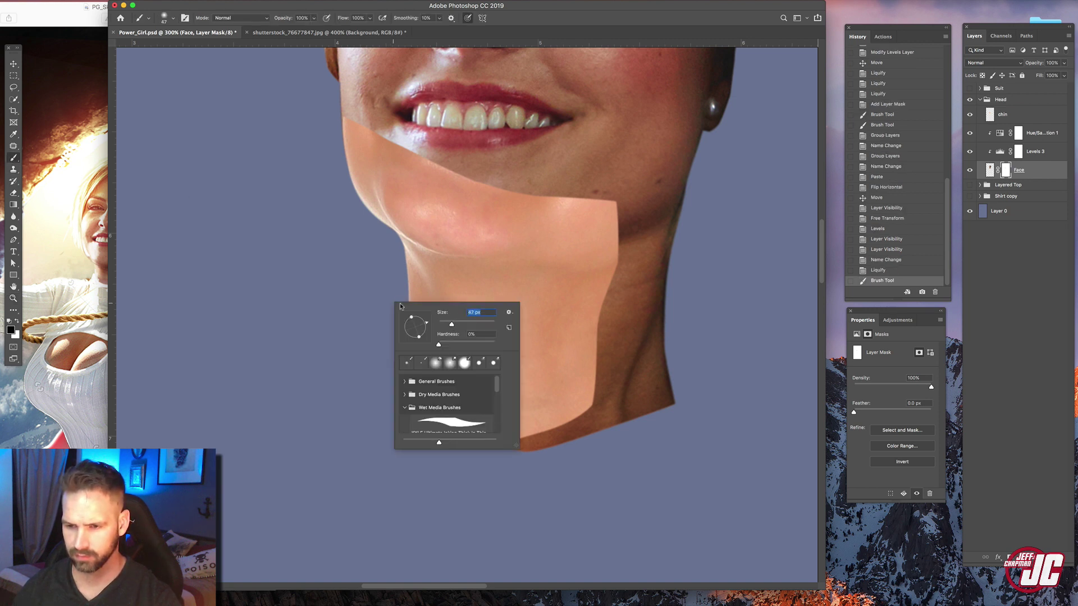
{"action": "left_click_drag", "start_coordinate": [397, 382], "coordinate": [398, 306]}
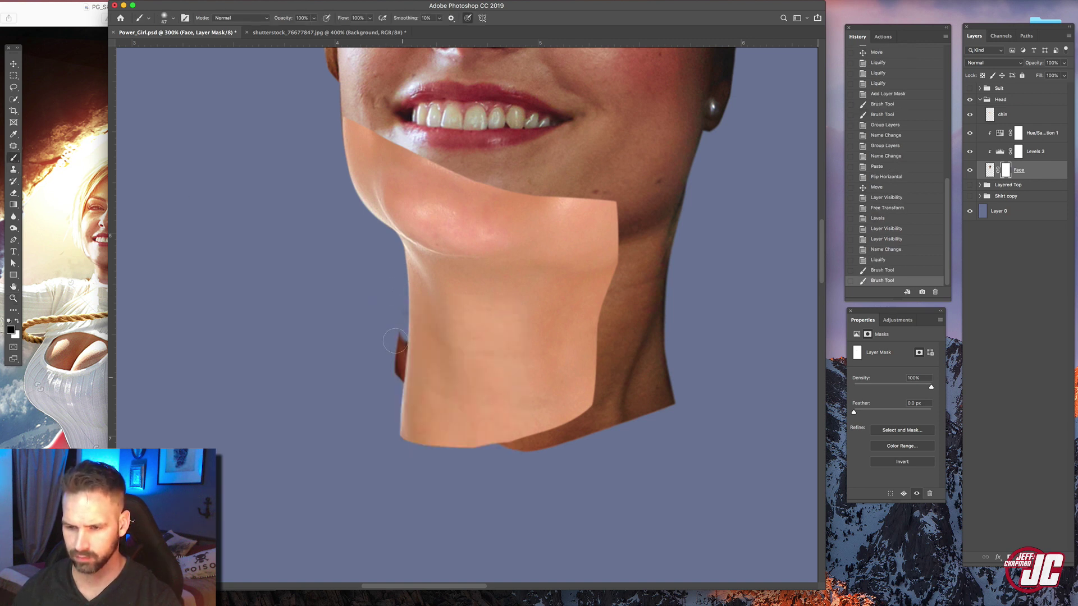
{"action": "left_click", "coordinate": [392, 425]}
- Add a mask to the chin layer and fade its upper-left edge below the mouth with a soft 87 px brush at 47% opacity
{"action": "left_click", "coordinate": [1033, 117]}
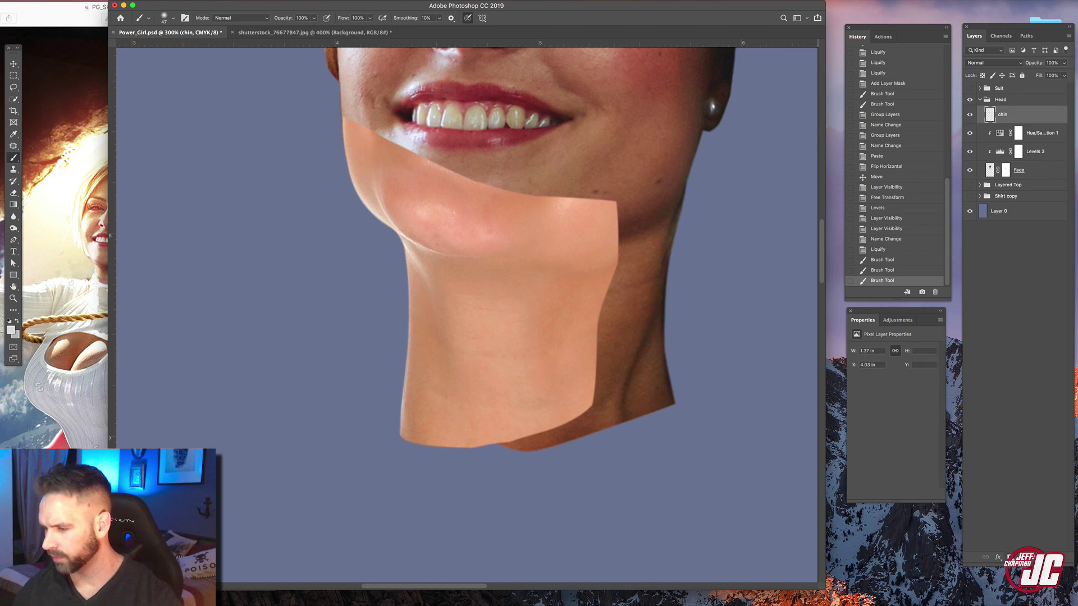
{"action": "left_click", "coordinate": [1010, 557]}
{"action": "right_click", "coordinate": [345, 94]}
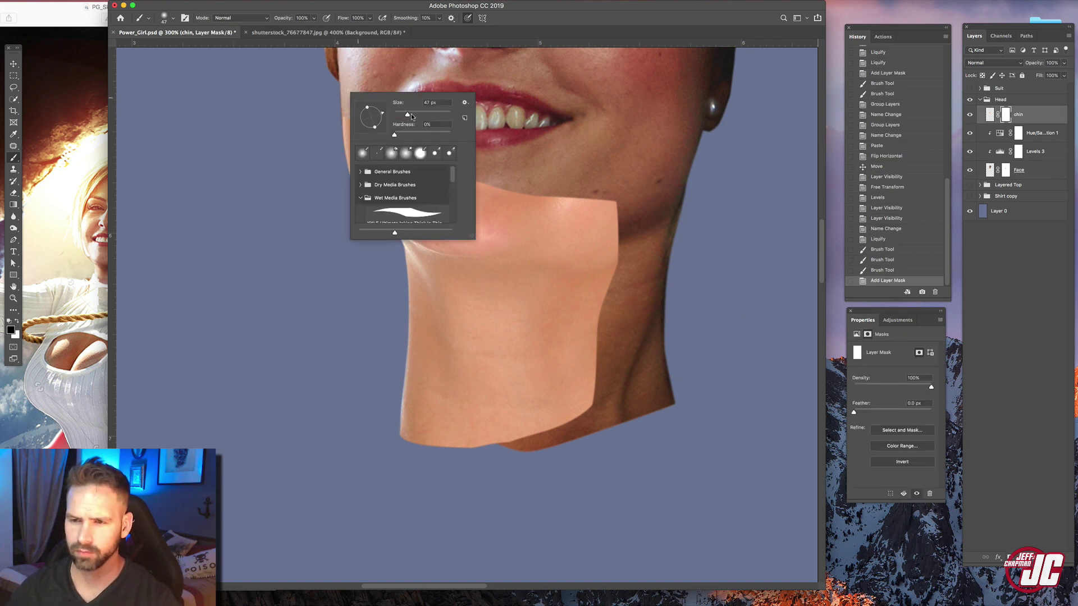
{"action": "left_click_drag", "start_coordinate": [409, 113], "coordinate": [413, 112]}
{"action": "left_click", "coordinate": [314, 18]}
{"action": "mouse_move", "coordinate": [343, 105]}
{"action": "left_mouse_down"}
{"action": "mouse_move", "coordinate": [452, 170]}
{"action": "mouse_move", "coordinate": [464, 164]}
{"action": "left_mouse_up"}
{"action": "mouse_move", "coordinate": [464, 163]}
{"action": "left_mouse_down"}
{"action": "mouse_move", "coordinate": [388, 126]}
{"action": "mouse_move", "coordinate": [422, 153]}
{"action": "left_mouse_up"}
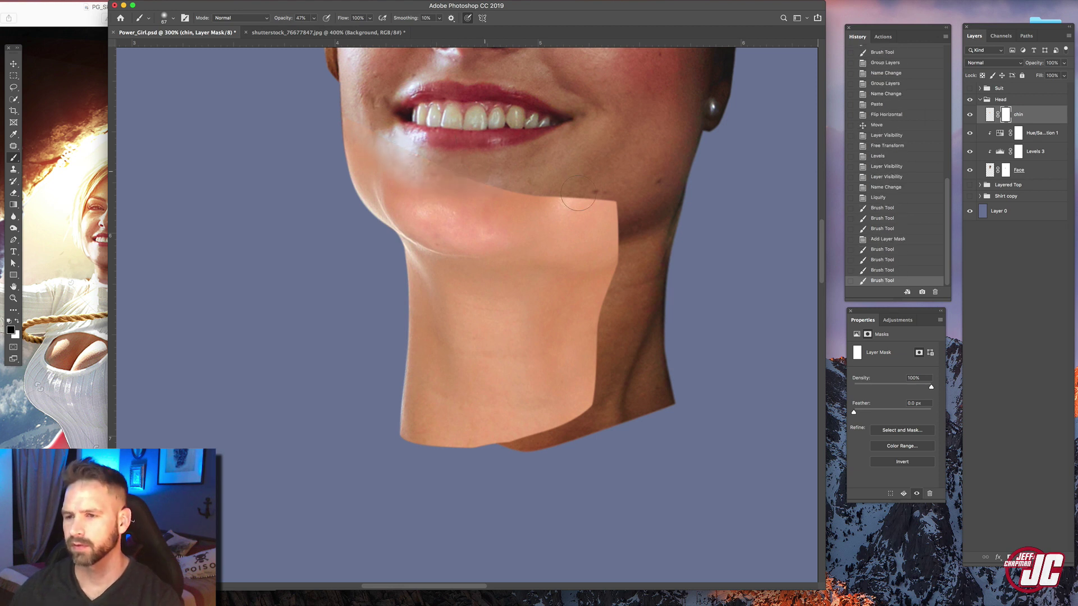
- Mask out the chin piece's remaining upper edge and right side using a 134 px brush for the neck, and compare with the layer hidden
{"action": "mouse_move", "coordinate": [497, 181]}
{"action": "left_mouse_down"}
{"action": "mouse_move", "coordinate": [602, 194]}
{"action": "mouse_move", "coordinate": [562, 200]}
{"action": "mouse_move", "coordinate": [613, 209]}
{"action": "mouse_move", "coordinate": [603, 270]}
{"action": "left_mouse_up"}
{"action": "right_click", "coordinate": [600, 161]}
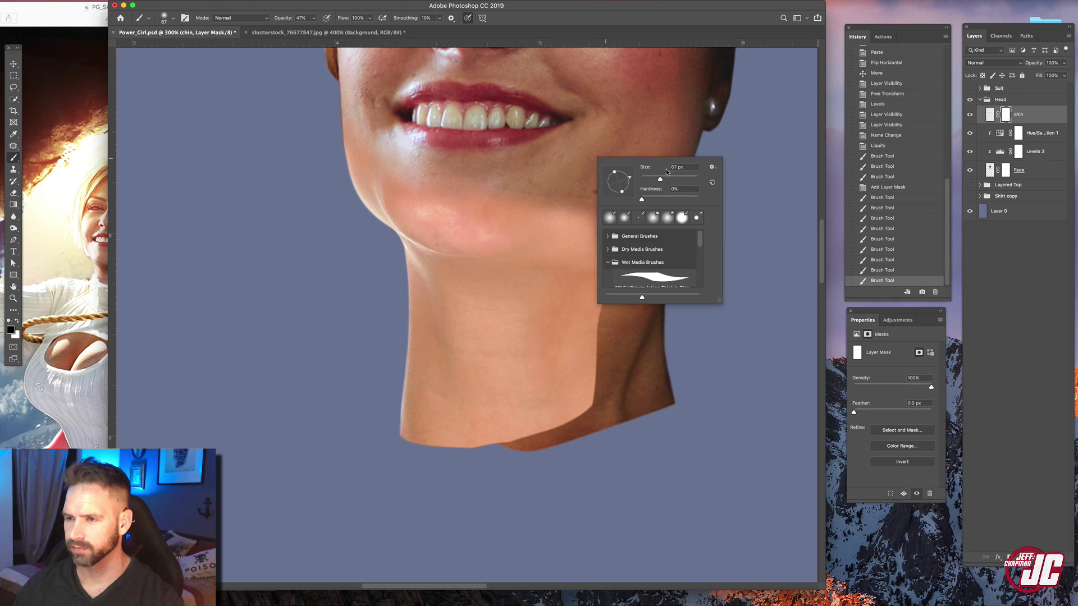
{"action": "left_click", "coordinate": [675, 177]}
{"action": "left_click_drag", "start_coordinate": [598, 222], "coordinate": [581, 317]}
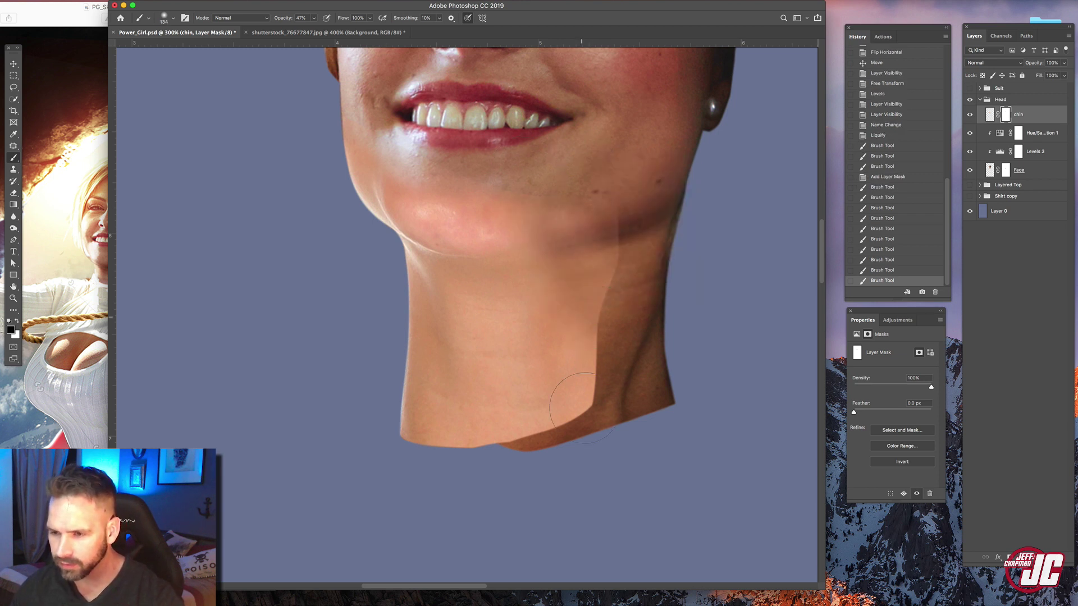
{"action": "mouse_move", "coordinate": [585, 408]}
{"action": "left_mouse_down"}
{"action": "mouse_move", "coordinate": [537, 405]}
{"action": "mouse_move", "coordinate": [556, 292]}
{"action": "left_mouse_up"}
{"action": "left_click", "coordinate": [970, 114]}
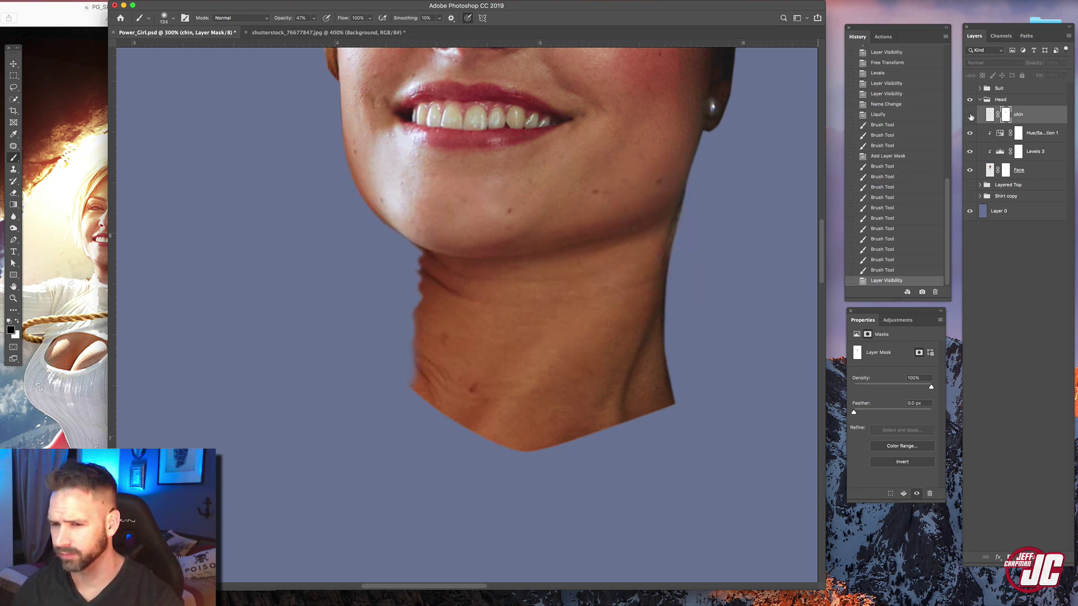
{"action": "left_click", "coordinate": [970, 114]}
- Soften the transition under the chin and down the middle of the neck on the chin layer's mask with the brush at 19% opacity
{"action": "key", "text": "1"}
{"action": "key", "text": "9"}
{"action": "left_click_drag", "start_coordinate": [492, 254], "coordinate": [501, 249]}
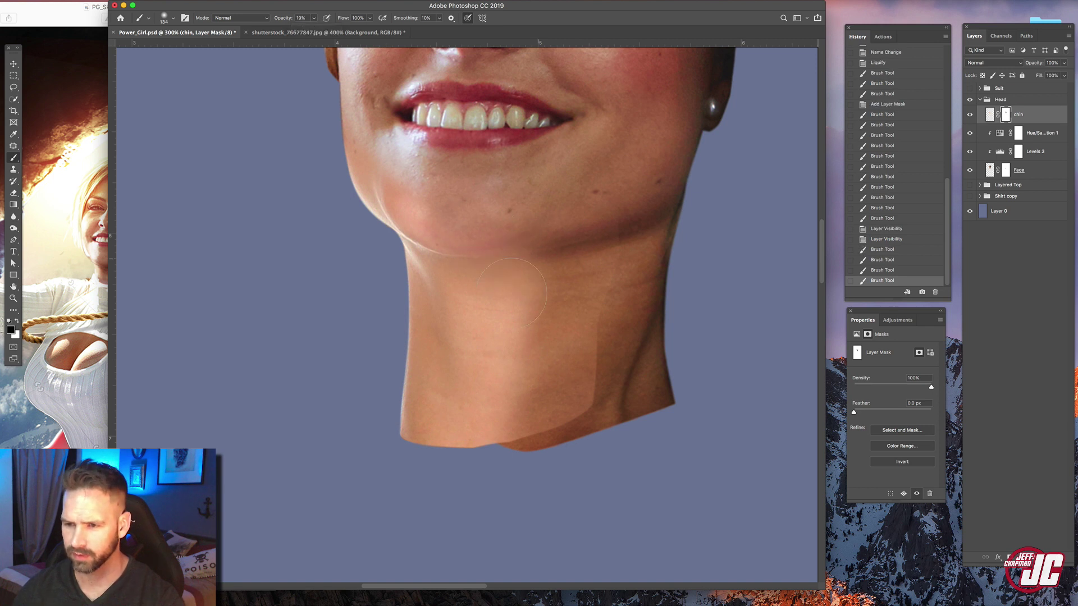
{"action": "mouse_move", "coordinate": [508, 406]}
{"action": "left_mouse_down"}
{"action": "mouse_move", "coordinate": [539, 259]}
{"action": "mouse_move", "coordinate": [591, 318]}
{"action": "mouse_move", "coordinate": [617, 292]}
{"action": "mouse_move", "coordinate": [577, 413]}
{"action": "left_mouse_up"}
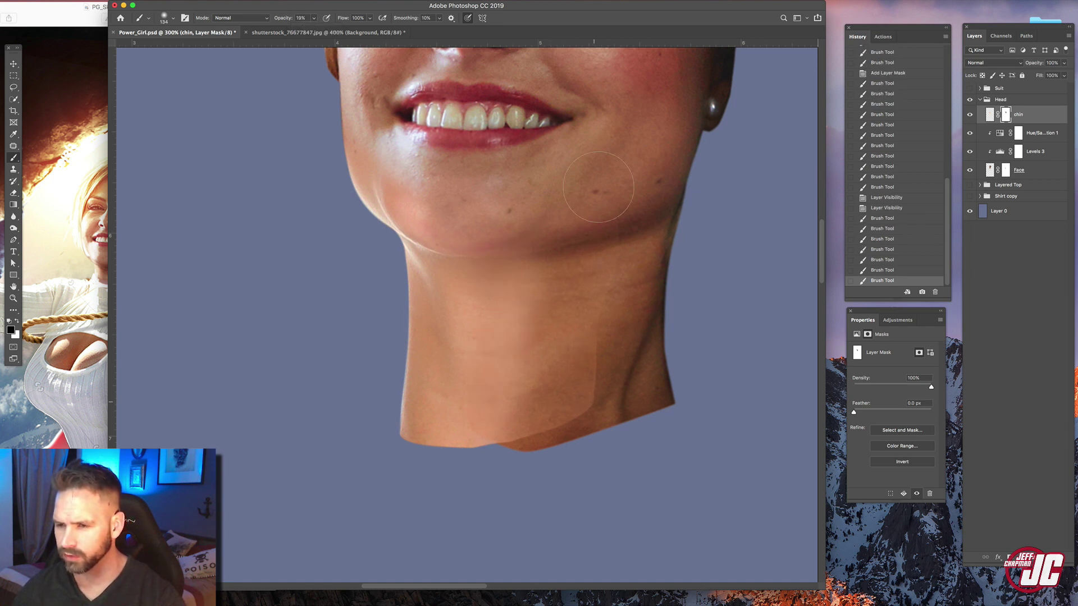
{"action": "mouse_move", "coordinate": [617, 237]}
{"action": "left_mouse_down"}
{"action": "mouse_move", "coordinate": [565, 272]}
{"action": "mouse_move", "coordinate": [508, 381]}
{"action": "left_mouse_up"}
{"action": "left_click_drag", "start_coordinate": [508, 370], "coordinate": [498, 280]}
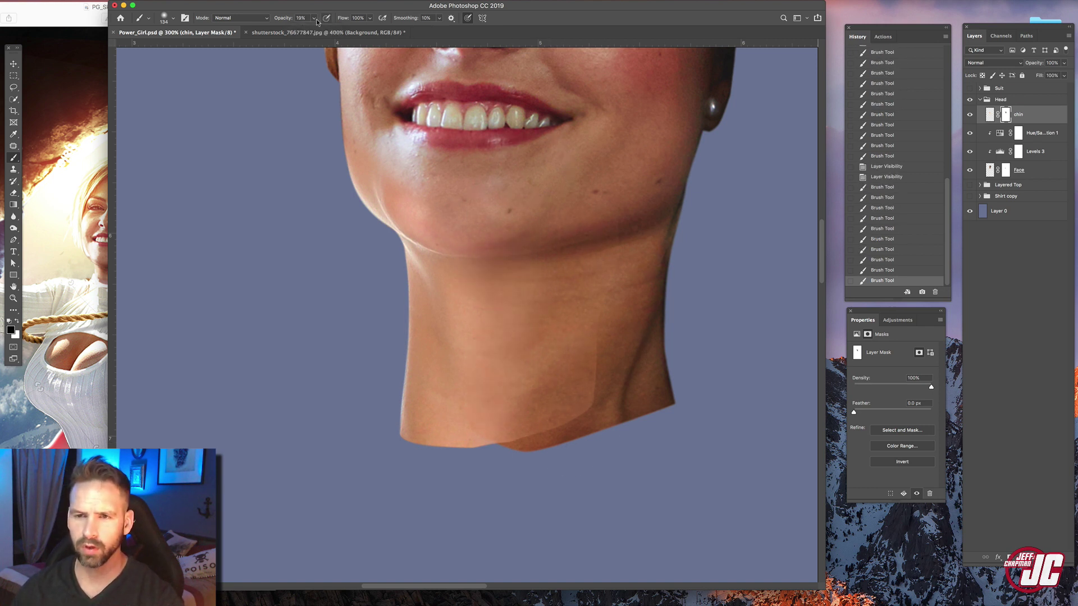
- Blend the chin and left cheek on the chin layer's mask at 38% brush opacity, then compare with the layer hidden and shown
{"action": "left_click_drag", "start_coordinate": [314, 17], "coordinate": [321, 28]}
{"action": "left_click_drag", "start_coordinate": [456, 160], "coordinate": [436, 185]}
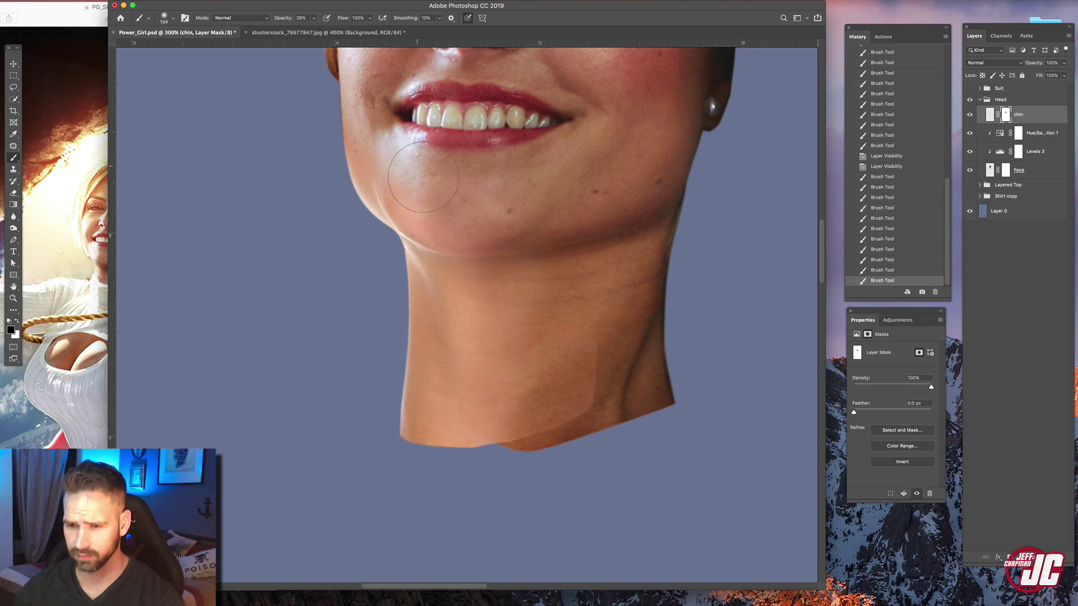
{"action": "left_click_drag", "start_coordinate": [393, 146], "coordinate": [407, 202]}
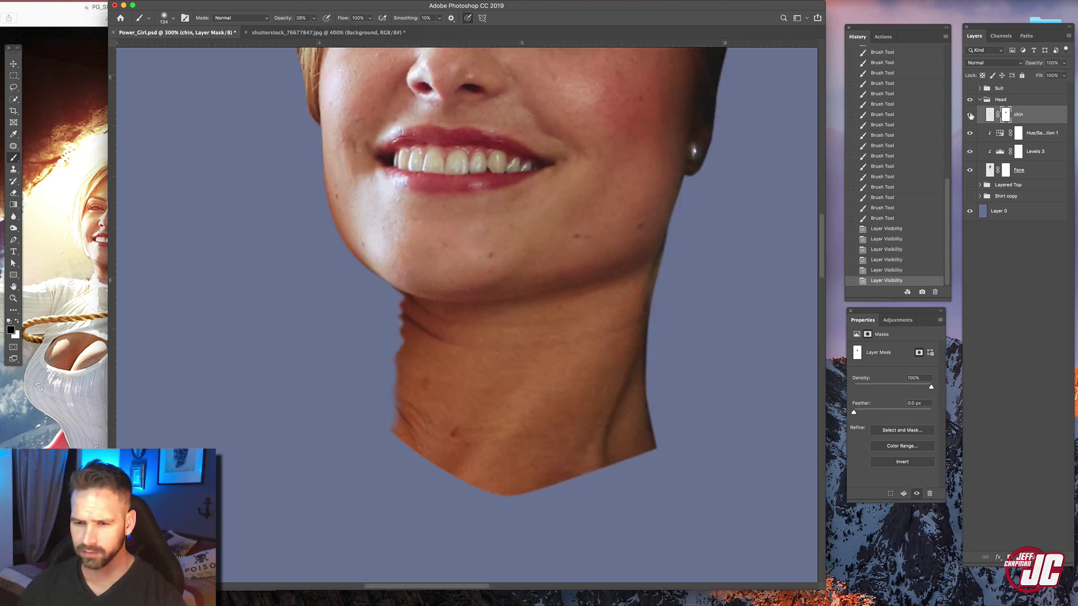
{"action": "left_click", "coordinate": [969, 116]}
{"action": "left_click", "coordinate": [970, 116]}
{"action": "left_click", "coordinate": [969, 117]}
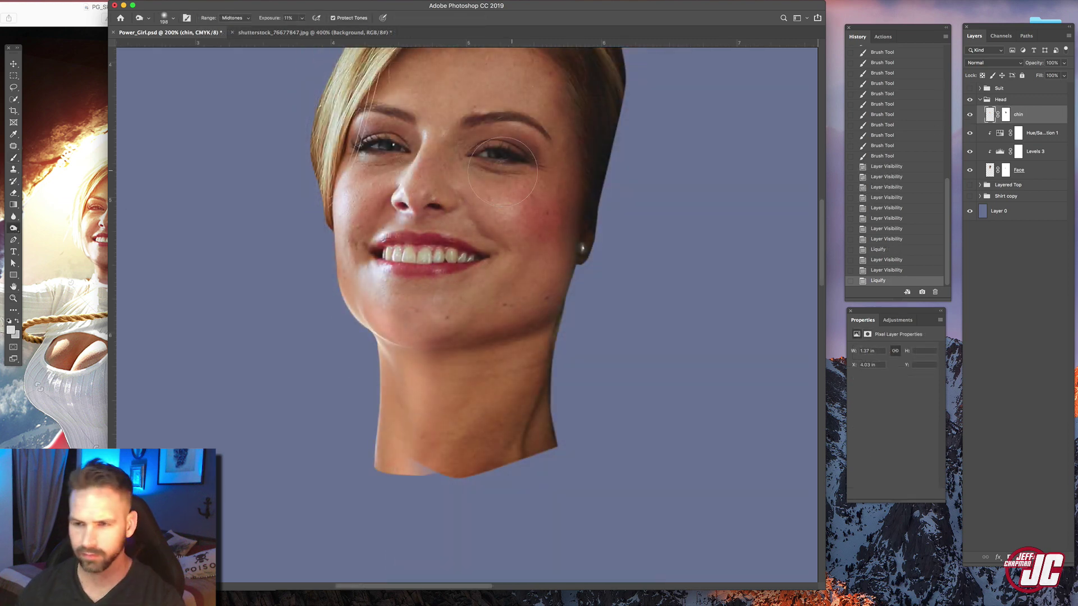
- Lighten the chin layer along the left jaw with the Dodge tool, range Midtones and exposure 18%
{"action": "right_click", "coordinate": [522, 155]}
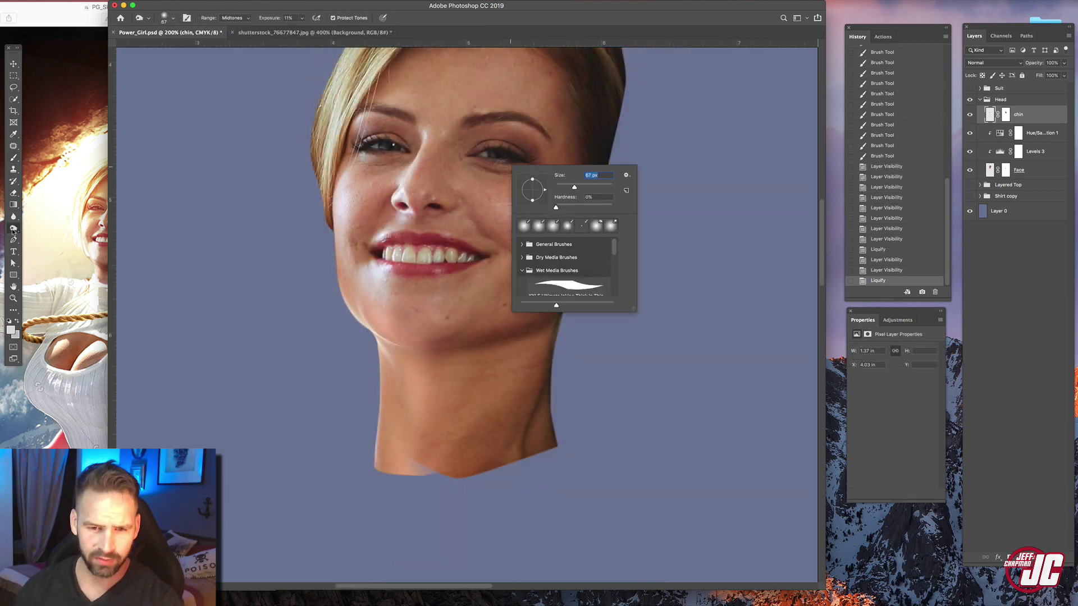
{"action": "left_click_drag", "start_coordinate": [13, 230], "coordinate": [48, 228]}
{"action": "left_click", "coordinate": [233, 17]}
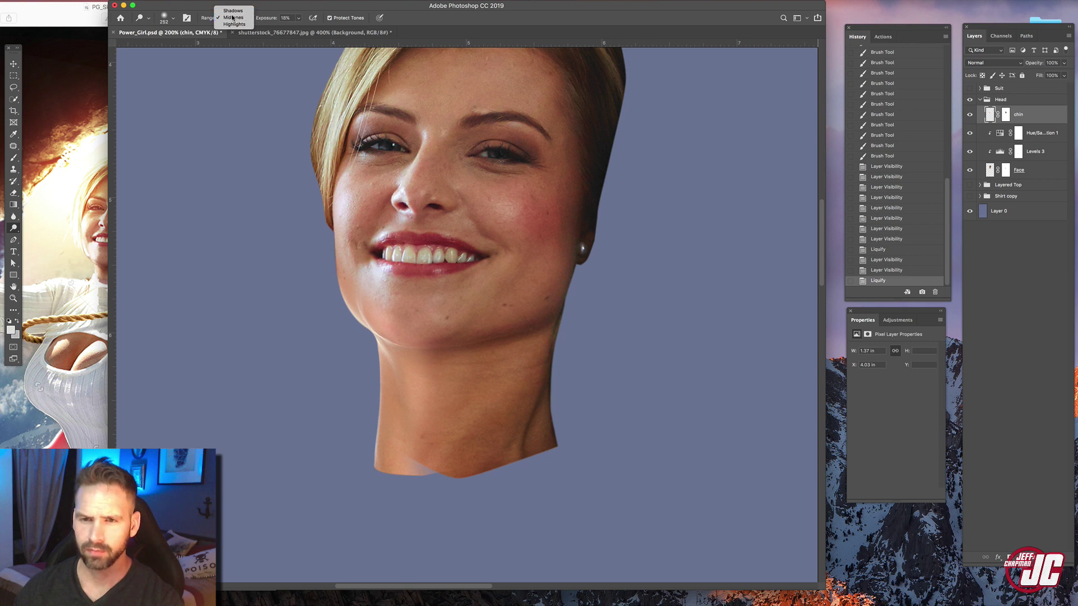
{"action": "left_click", "coordinate": [233, 18]}
{"action": "left_click", "coordinate": [233, 17]}
{"action": "left_click", "coordinate": [233, 18]}
{"action": "right_click", "coordinate": [506, 134]}
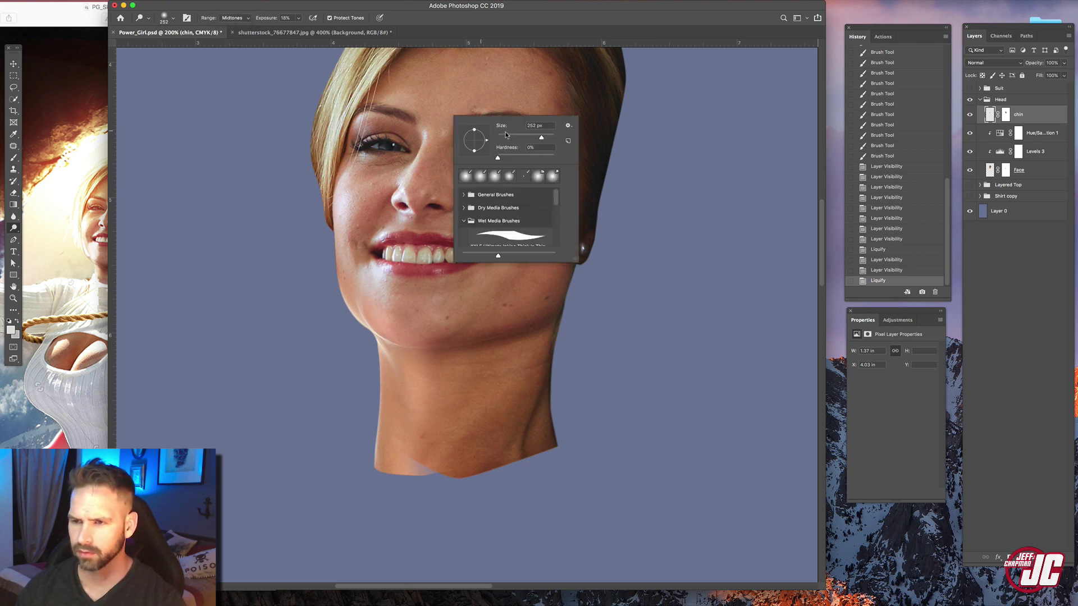
{"action": "left_click_drag", "start_coordinate": [359, 253], "coordinate": [362, 239]}
{"action": "left_click_drag", "start_coordinate": [359, 250], "coordinate": [362, 227]}
- Reduce the Dodge brush to 47 px, brighten the left jaw edge, and adjust the exposure for another stroke lower on the jaw
{"action": "right_click", "coordinate": [363, 226]}
{"action": "left_click_drag", "start_coordinate": [433, 249], "coordinate": [423, 249]}
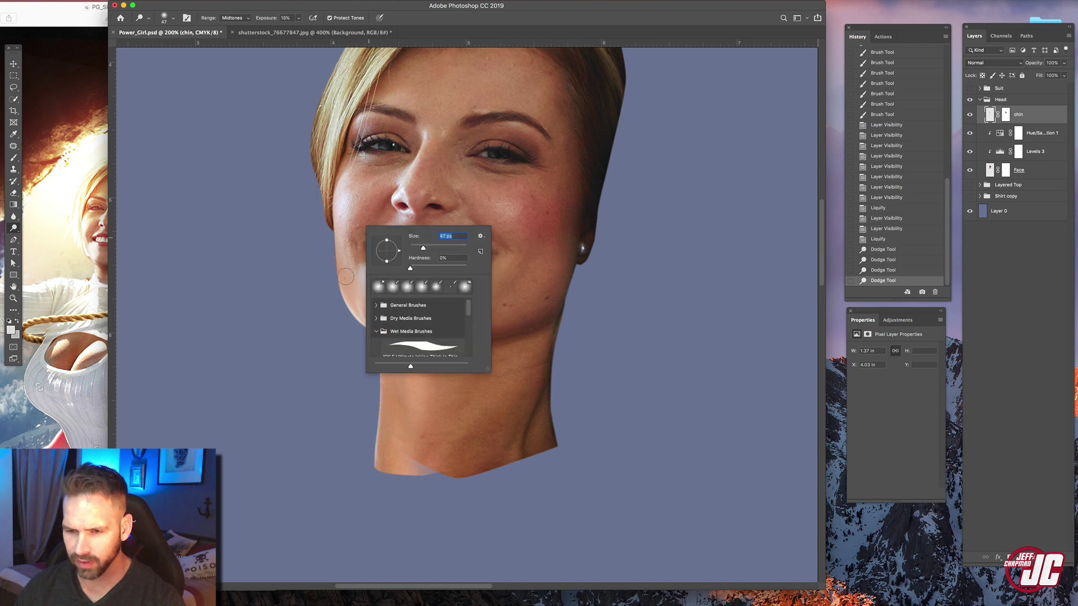
{"action": "left_click_drag", "start_coordinate": [346, 275], "coordinate": [340, 256]}
{"action": "left_click_drag", "start_coordinate": [344, 269], "coordinate": [342, 254]}
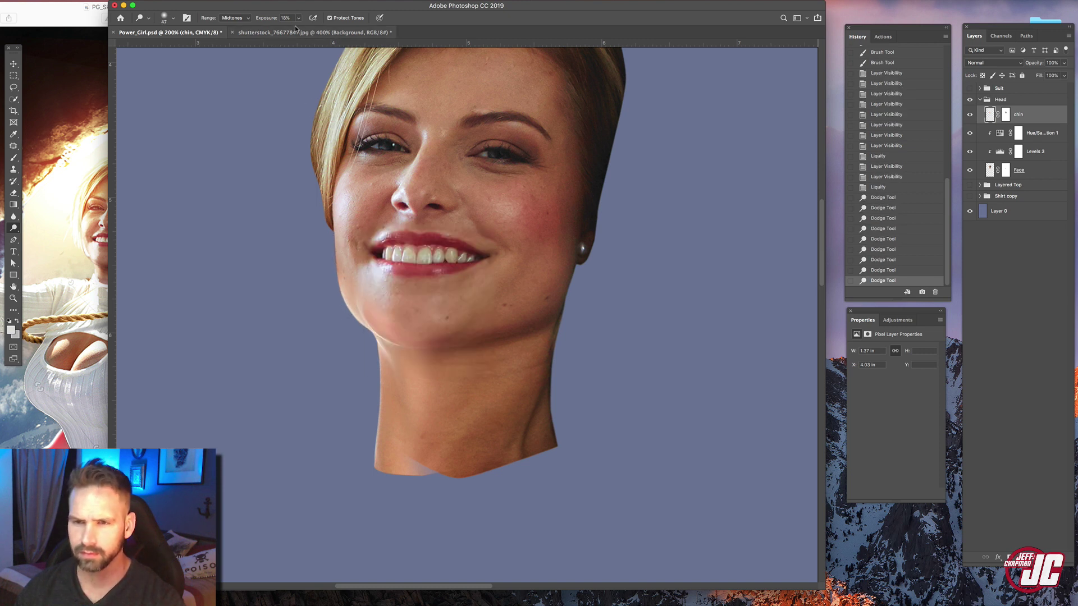
{"action": "left_click", "coordinate": [298, 18]}
{"action": "left_click_drag", "start_coordinate": [354, 303], "coordinate": [345, 284]}
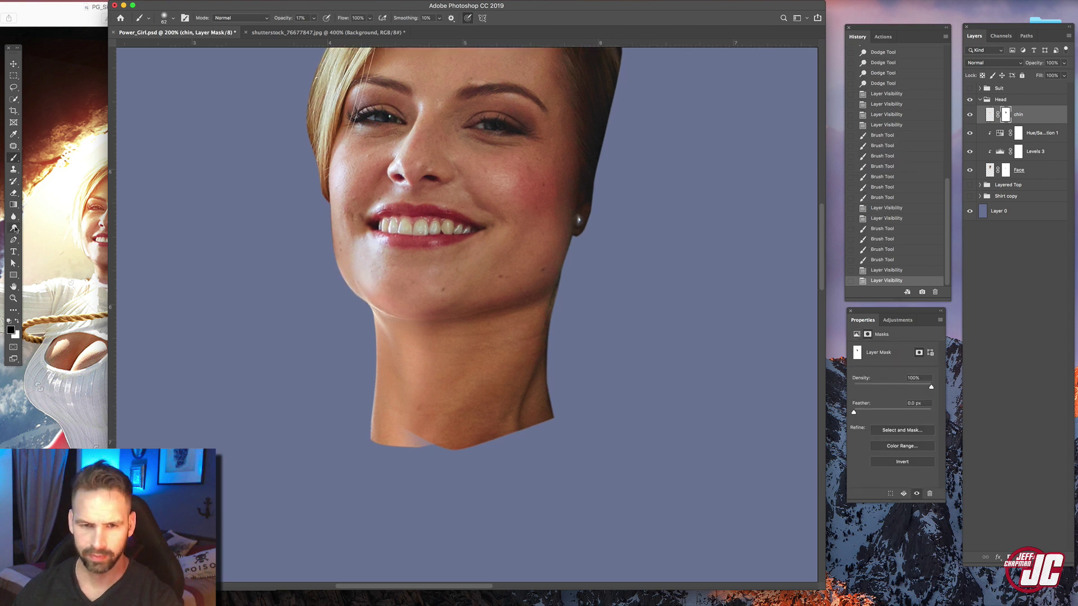
- Darken the area just under the chin on the chin layer with the Burn tool, range Midtones and exposure 11%
{"action": "left_click", "coordinate": [14, 228]}
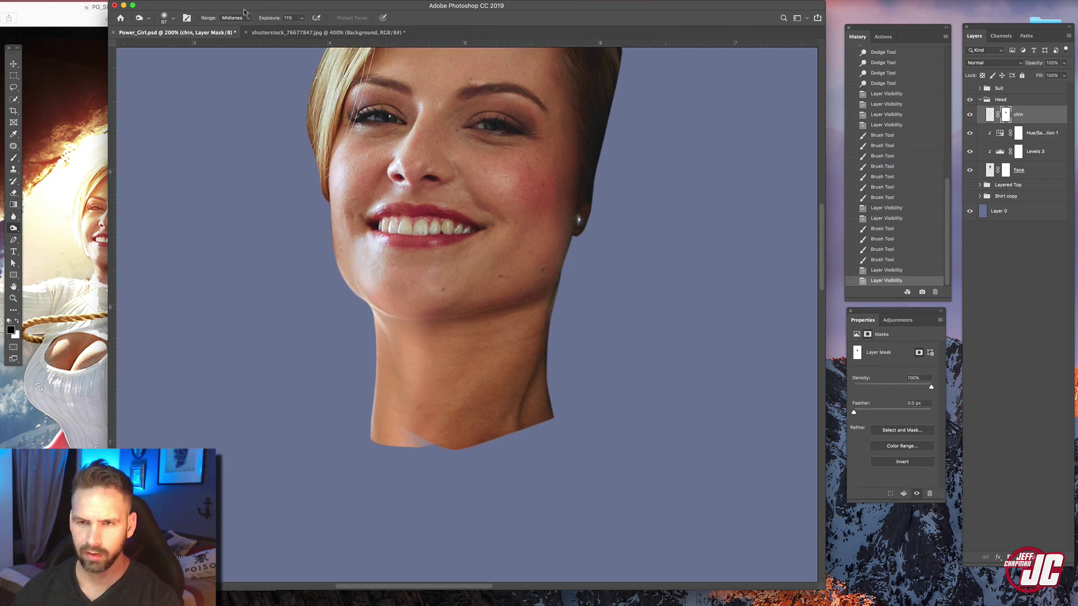
{"action": "left_click", "coordinate": [429, 325]}
{"action": "right_click", "coordinate": [441, 302]}
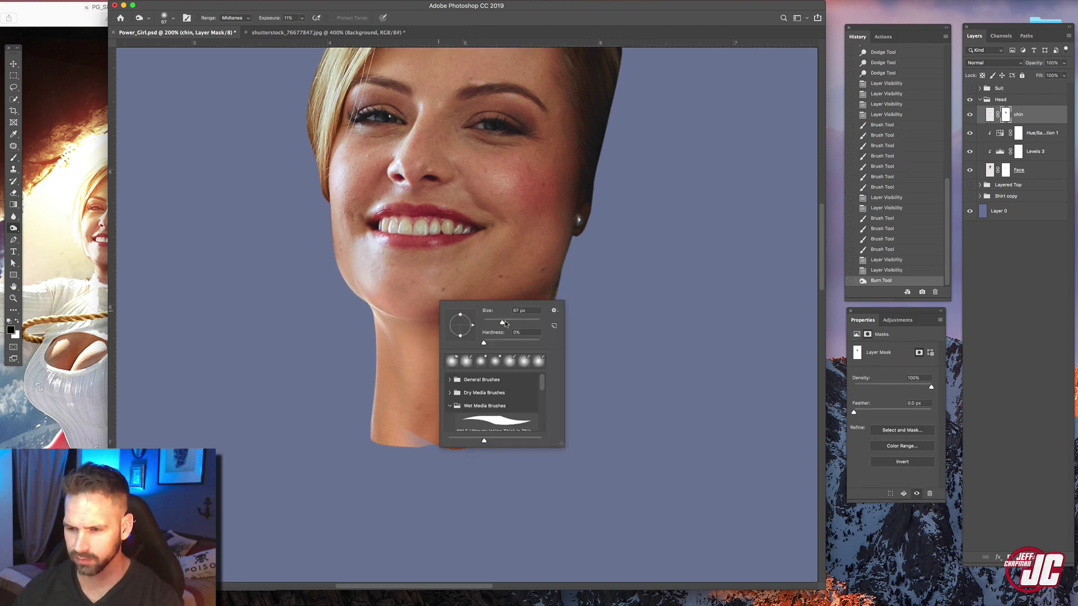
{"action": "left_click", "coordinate": [991, 115]}
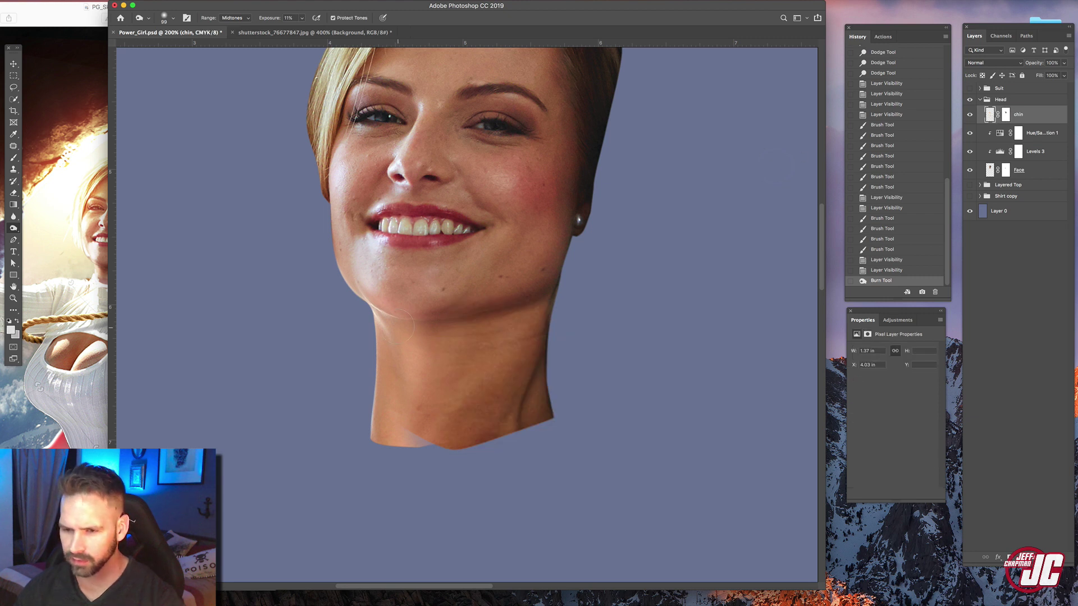
{"action": "left_click_drag", "start_coordinate": [396, 325], "coordinate": [441, 331]}
{"action": "left_click_drag", "start_coordinate": [406, 334], "coordinate": [453, 341]}
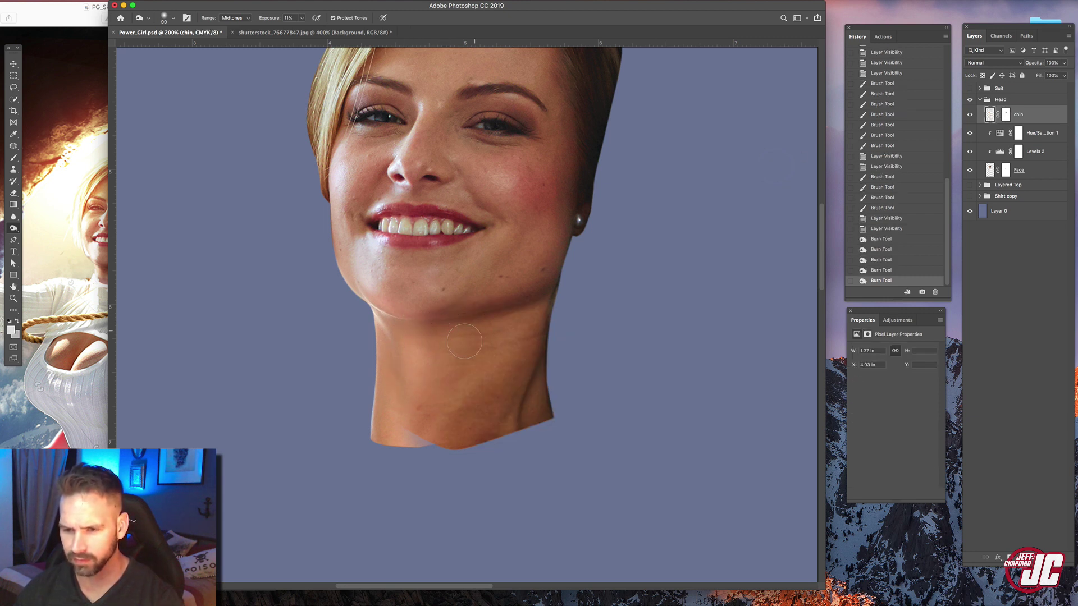
- Enlarge the Burn brush, darken the neck, and switch the range to Shadows to deepen the shadow under the chin
{"action": "right_click", "coordinate": [436, 339]}
{"action": "left_click_drag", "start_coordinate": [514, 363], "coordinate": [528, 362]}
{"action": "left_click_drag", "start_coordinate": [406, 350], "coordinate": [427, 451]}
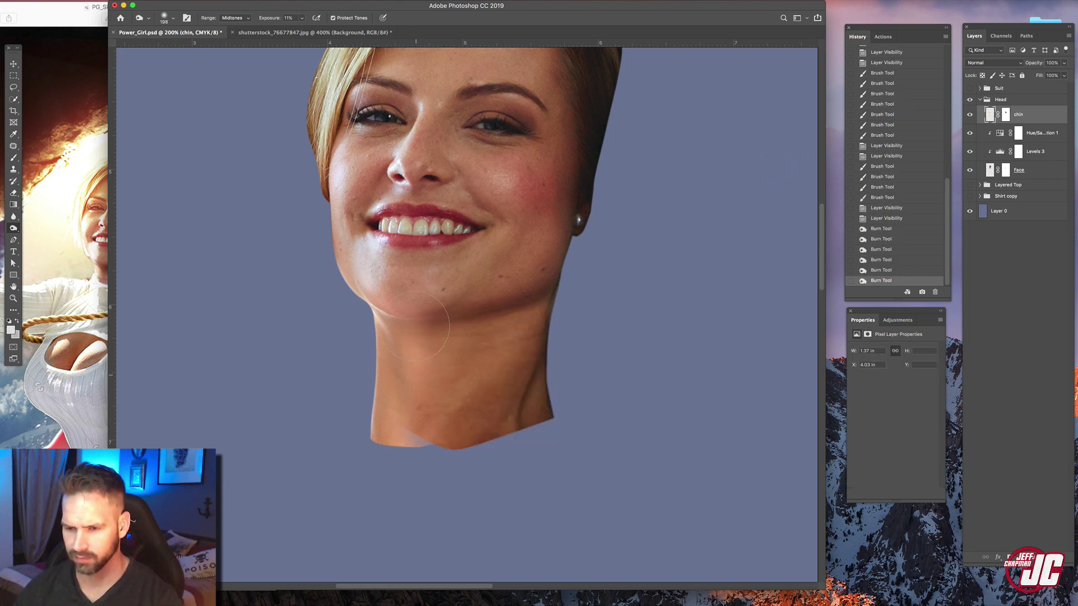
{"action": "left_click", "coordinate": [235, 18]}
{"action": "left_click", "coordinate": [233, 9]}
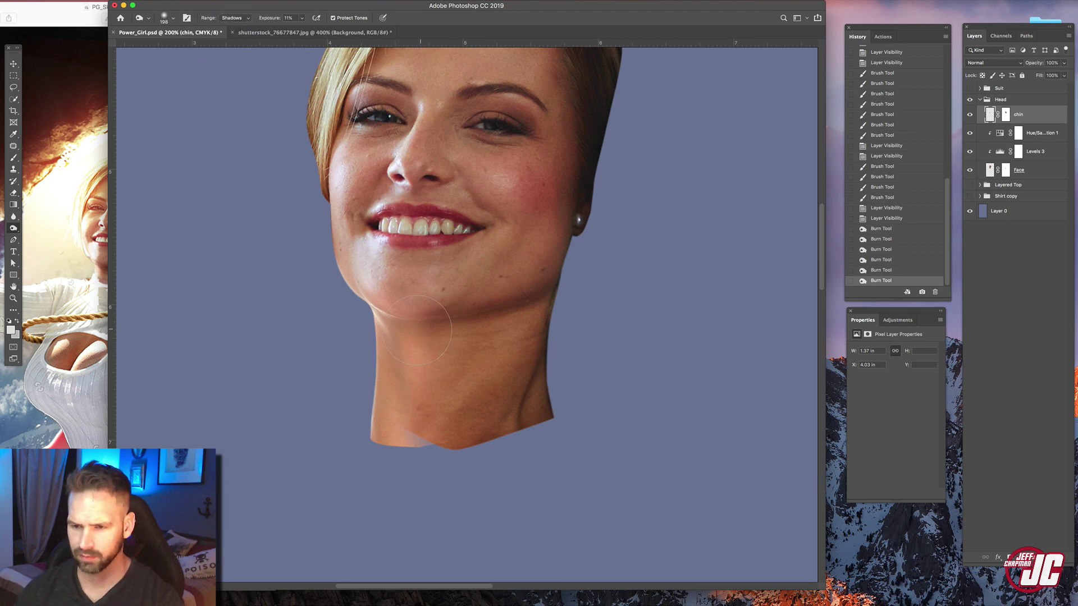
{"action": "left_click_drag", "start_coordinate": [427, 314], "coordinate": [449, 331]}
{"action": "left_click_drag", "start_coordinate": [441, 306], "coordinate": [452, 329]}
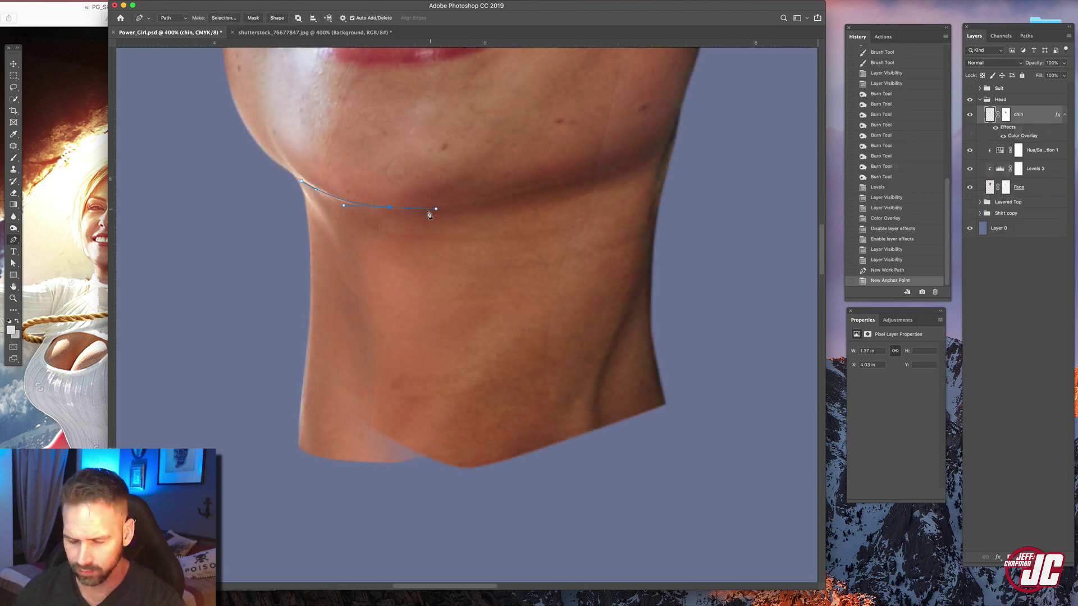
- Draw a closed Pen path along the chin line and down around the middle of the neck to outline the shadow area
{"action": "left_click_drag", "start_coordinate": [424, 209], "coordinate": [489, 203]}
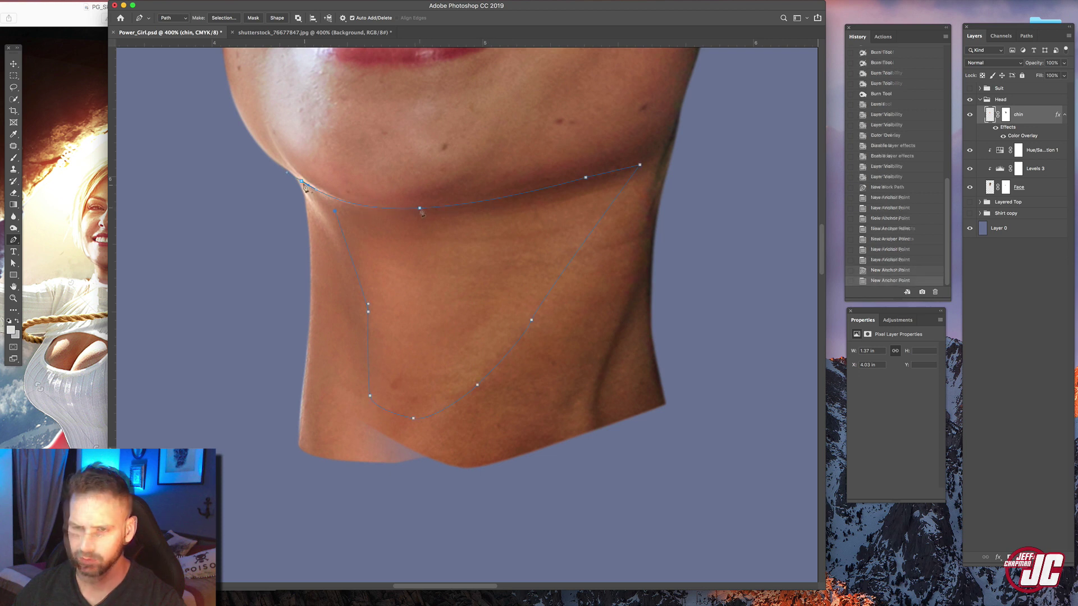
{"action": "left_click", "coordinate": [301, 182]}
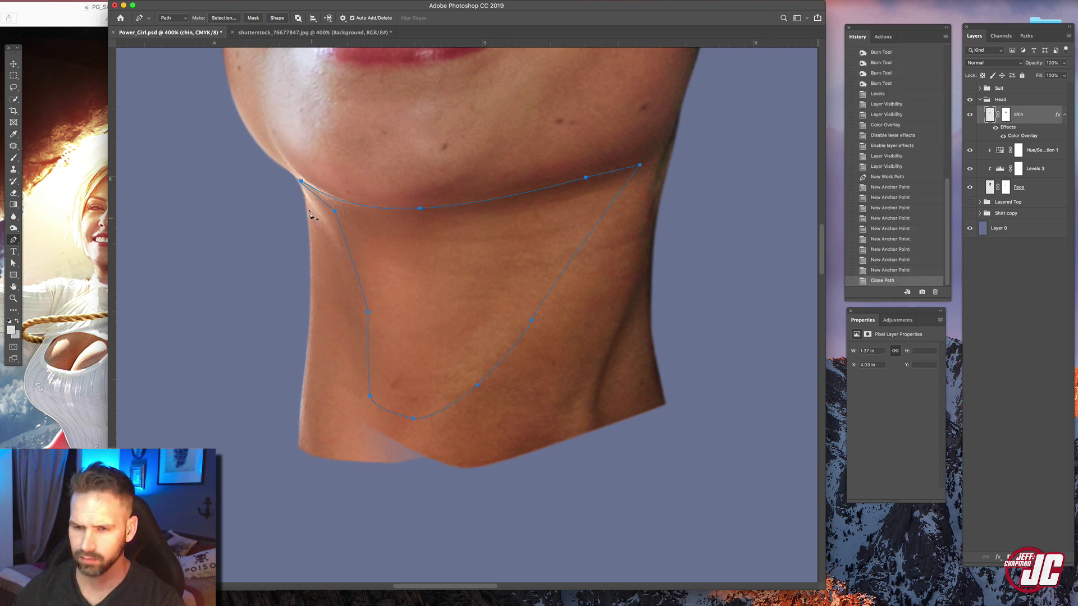
{"action": "key", "text": "super+z"}
{"action": "left_click", "coordinate": [302, 181]}
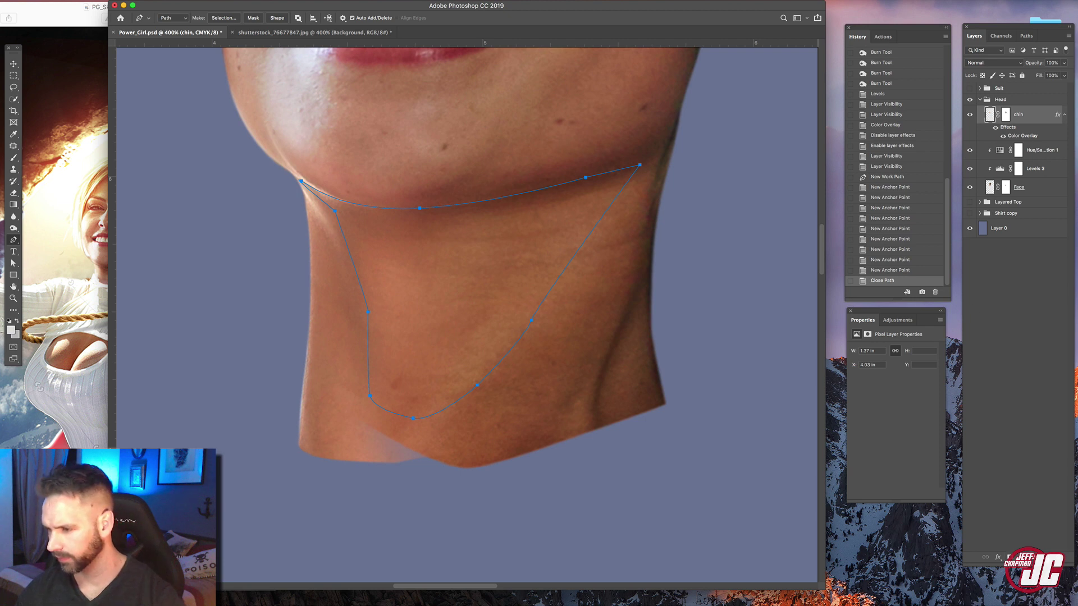
- Create a new layer and convert the neck work path into an anti-aliased selection with a 0.5 px feather
{"action": "key", "text": "super+shift+alt+n"}
{"action": "left_click", "coordinate": [1033, 37]}
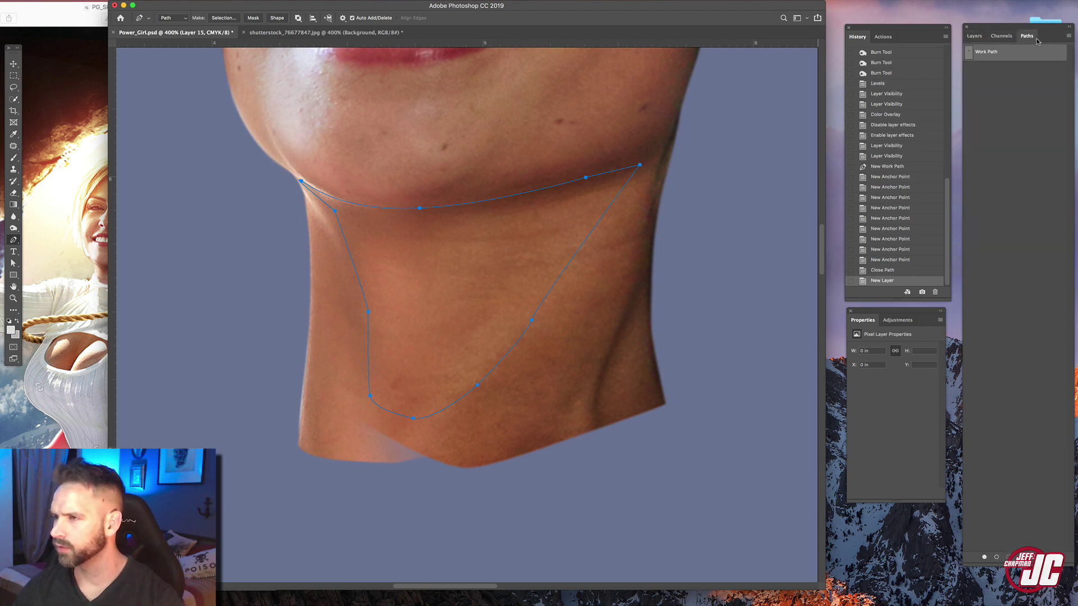
{"action": "left_click", "coordinate": [1069, 38]}
{"action": "left_click", "coordinate": [994, 83]}
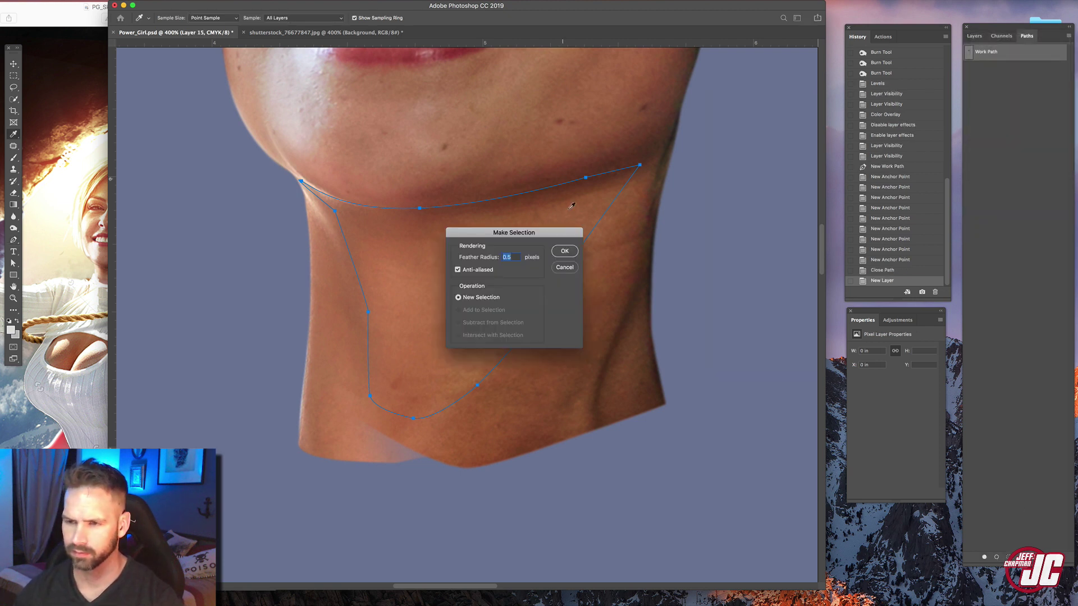
{"action": "key", "text": "Return"}
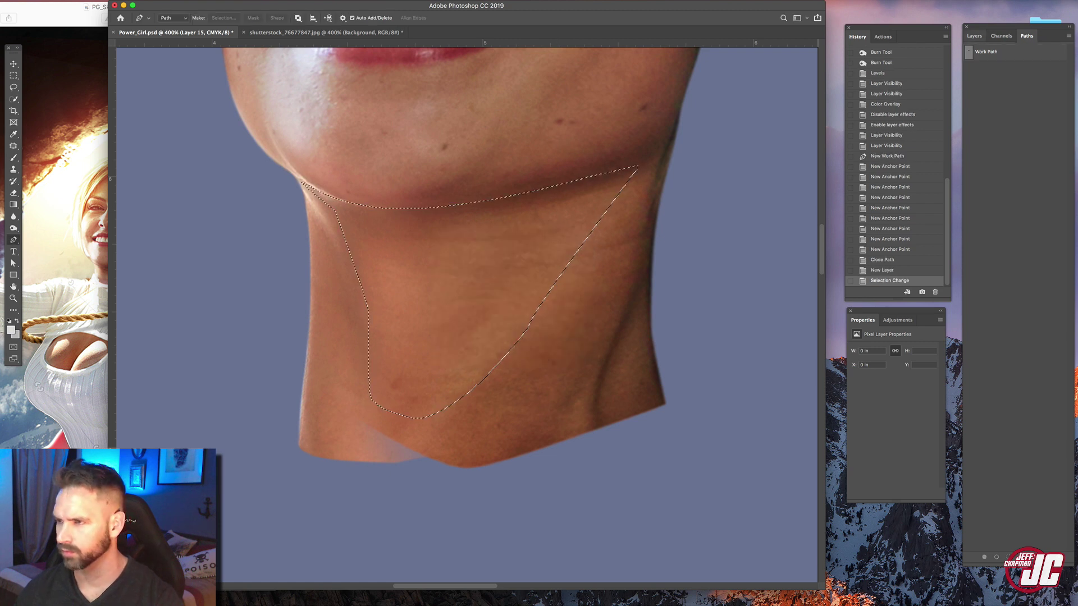
{"action": "key", "text": "F7"}
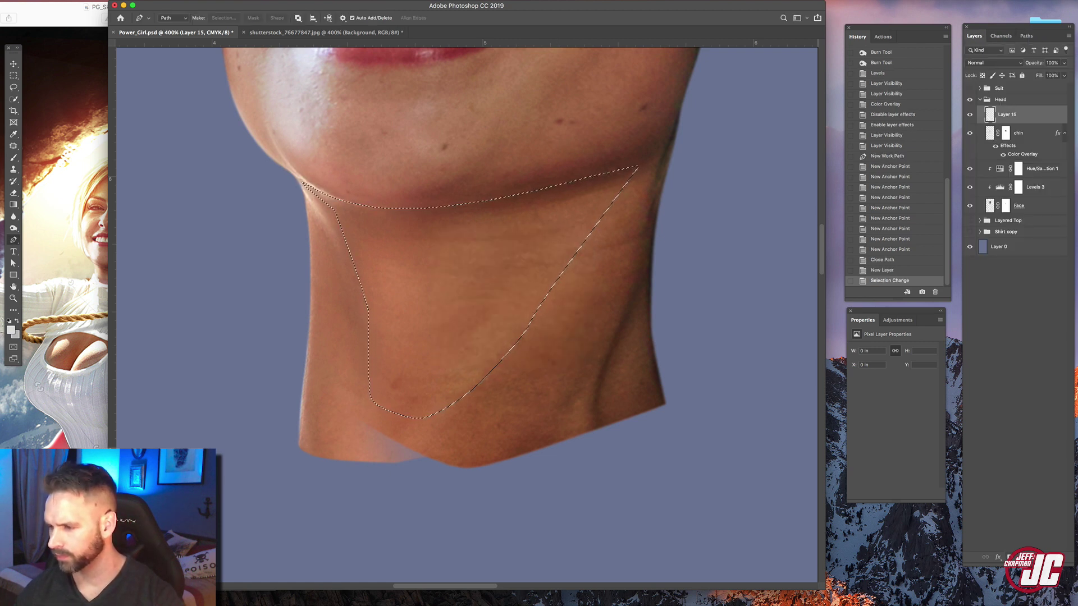
- Mask the new layer with the selection, set its blend mode to Multiply, and compare the neck with the chin layer hidden and shown
{"action": "left_click", "coordinate": [1010, 557]}
{"action": "left_click", "coordinate": [992, 63]}
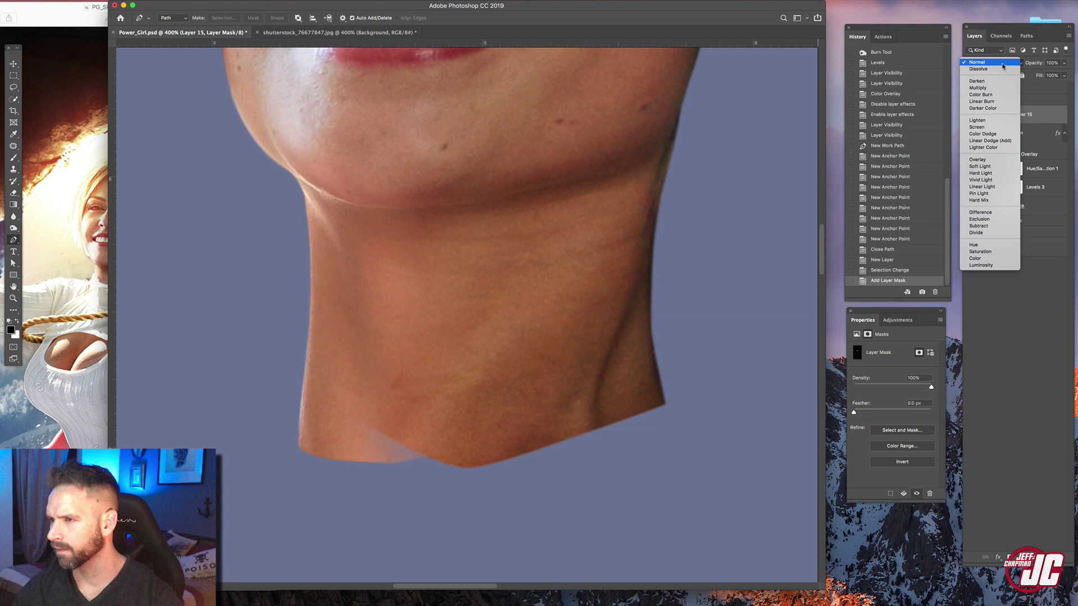
{"action": "left_click", "coordinate": [988, 91]}
{"action": "left_click", "coordinate": [969, 133]}
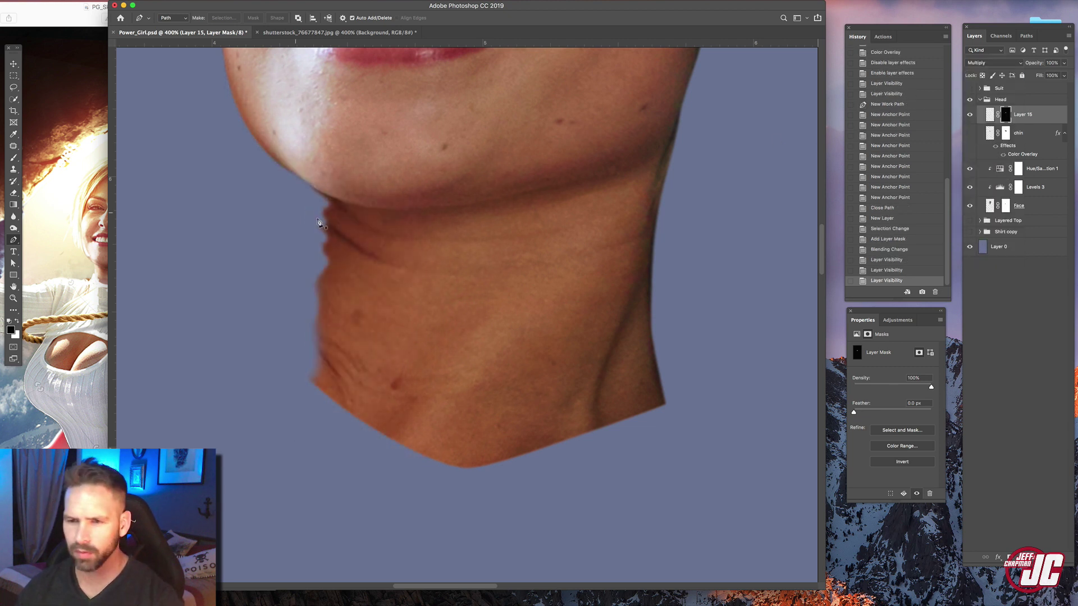
{"action": "left_click", "coordinate": [970, 134]}
{"action": "key", "text": "super+2"}
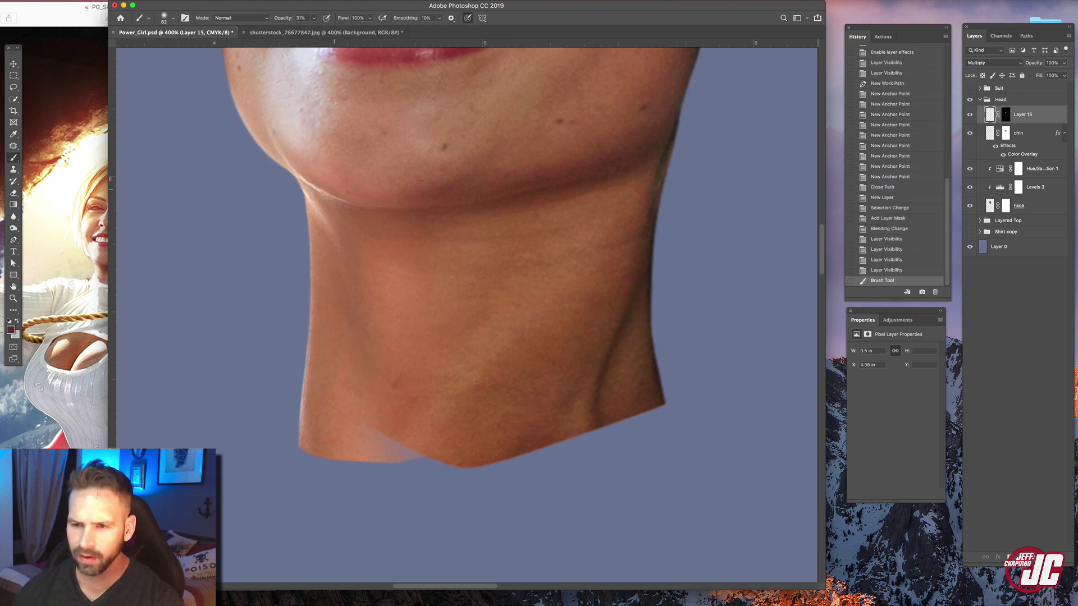
- Paint a soft shadow under the chin on the Multiply layer, lowering the brush opacity to 3% and resizing the brush for faint strokes
{"action": "left_click_drag", "start_coordinate": [331, 198], "coordinate": [428, 209]}
{"action": "left_click", "coordinate": [314, 19]}
{"action": "left_click_drag", "start_coordinate": [313, 28], "coordinate": [301, 29]}
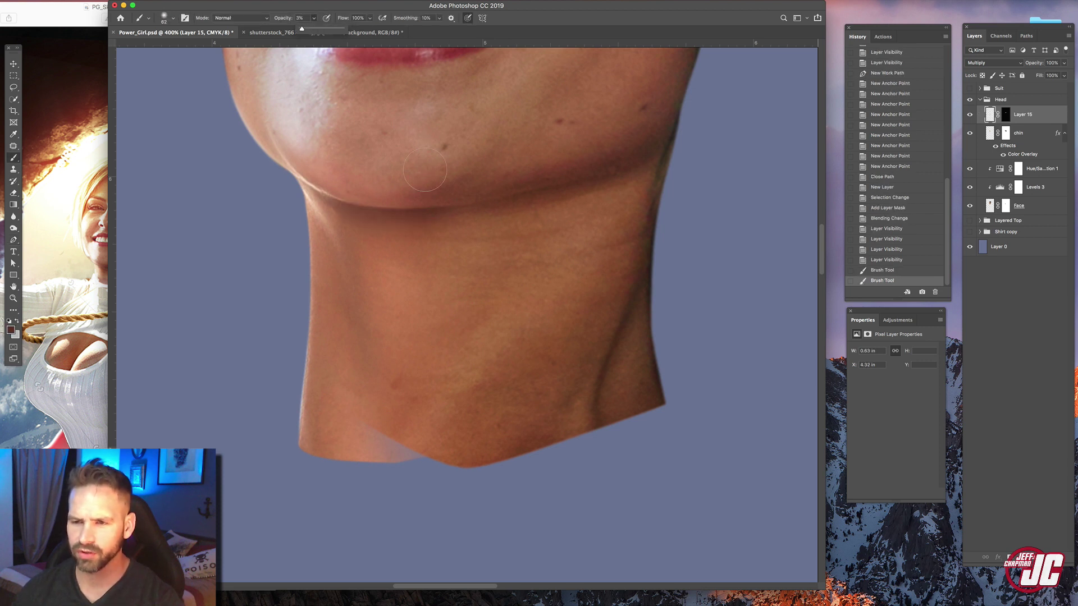
{"action": "right_click", "coordinate": [446, 194]}
{"action": "left_click_drag", "start_coordinate": [510, 212], "coordinate": [523, 212]}
{"action": "mouse_move", "coordinate": [393, 224]}
{"action": "left_mouse_down"}
{"action": "mouse_move", "coordinate": [524, 173]}
{"action": "mouse_move", "coordinate": [521, 181]}
{"action": "left_mouse_up"}
{"action": "mouse_move", "coordinate": [429, 248]}
{"action": "left_mouse_down"}
{"action": "mouse_move", "coordinate": [401, 286]}
{"action": "mouse_move", "coordinate": [403, 302]}
{"action": "mouse_move", "coordinate": [410, 239]}
{"action": "left_mouse_up"}
{"action": "left_click_drag", "start_coordinate": [387, 238], "coordinate": [395, 206]}
{"action": "left_click_drag", "start_coordinate": [395, 205], "coordinate": [400, 201]}
{"action": "left_click_drag", "start_coordinate": [401, 200], "coordinate": [458, 184]}
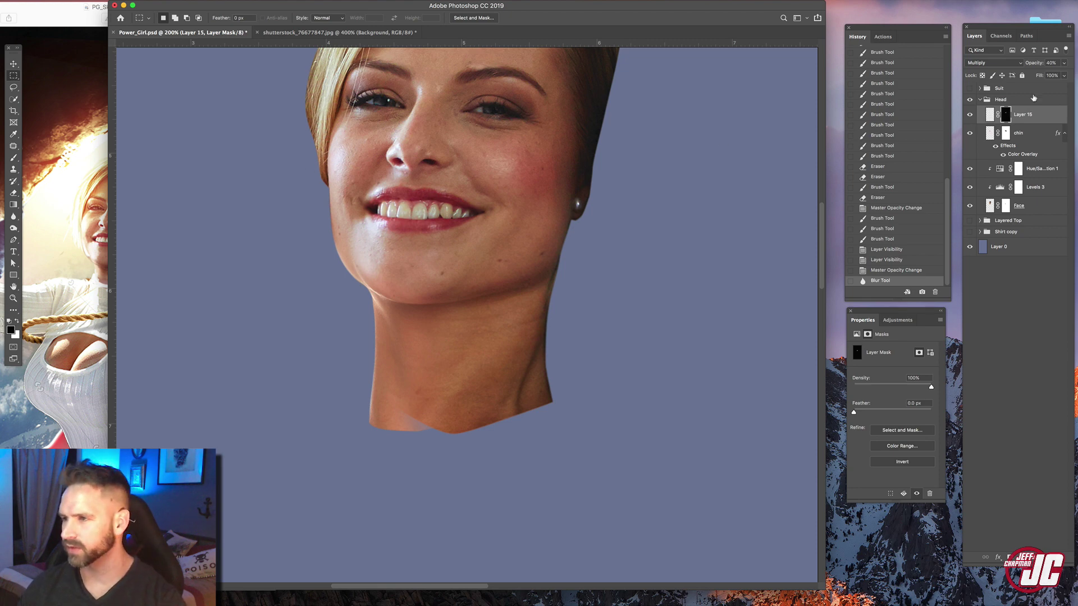
- Show the Suit group to check the neck against the turtleneck collar, then hide it again
{"action": "left_click", "coordinate": [970, 89]}
{"action": "scroll", "coordinate": [393, 314], "scroll_direction": "down", "scroll_amount": 5}
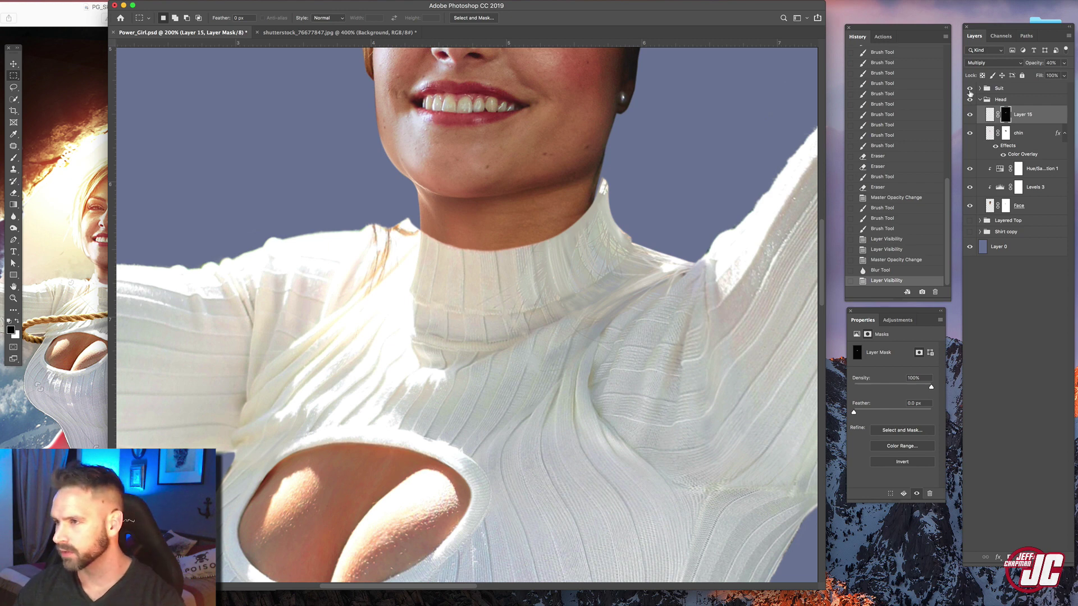
{"action": "left_click", "coordinate": [970, 90]}
{"action": "left_click_drag", "start_coordinate": [491, 283], "coordinate": [477, 337]}
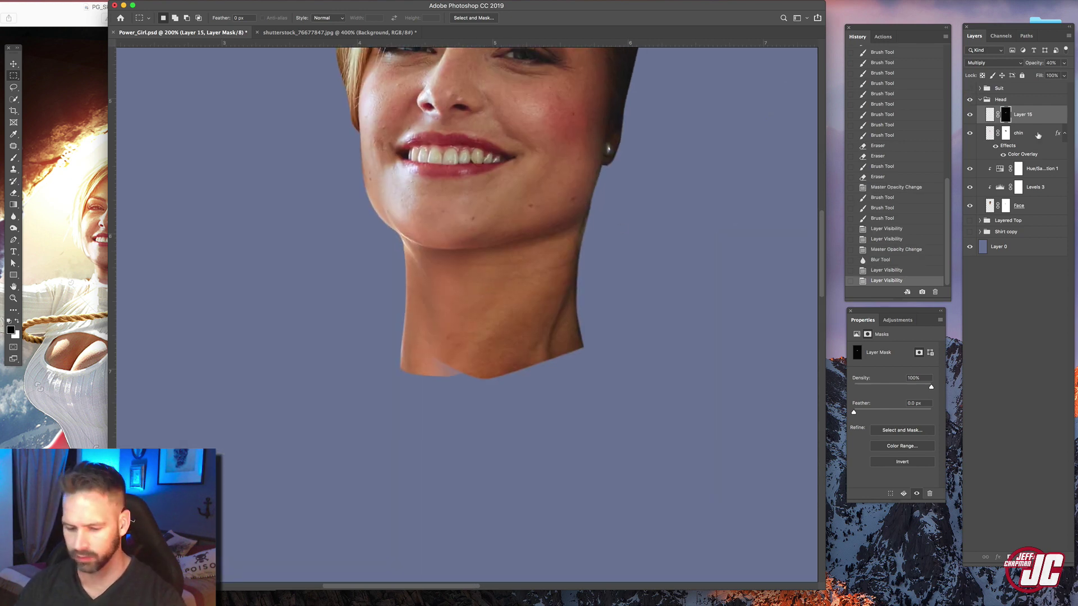
- Duplicate the chin layer, disable the copy's effects, clip it to the chin layer without its mask, and set its blend mode to Screen
{"action": "left_click", "coordinate": [1038, 136]}
{"action": "left_click_drag", "start_coordinate": [1033, 135], "coordinate": [1034, 125]}
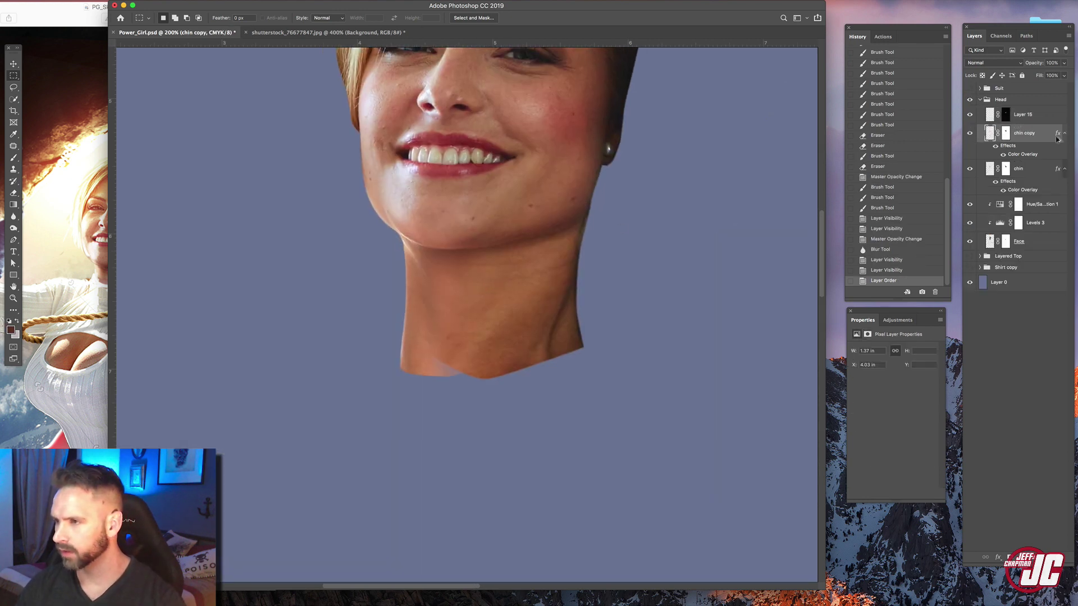
{"action": "left_click", "coordinate": [995, 148]}
{"action": "right_click", "coordinate": [1044, 137]}
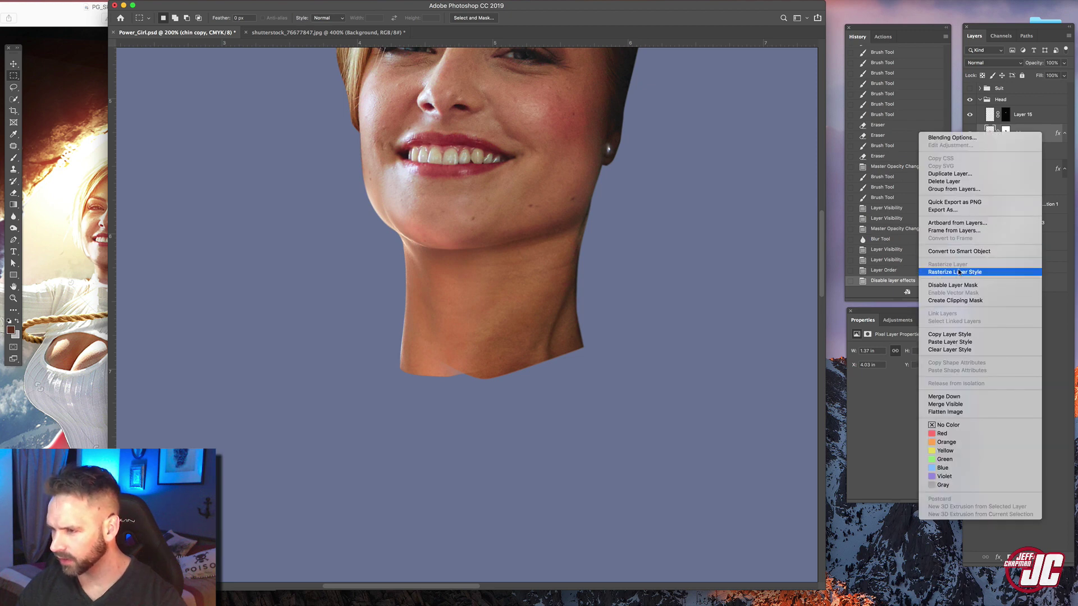
{"action": "left_click", "coordinate": [956, 300]}
{"action": "key", "text": "Delete"}
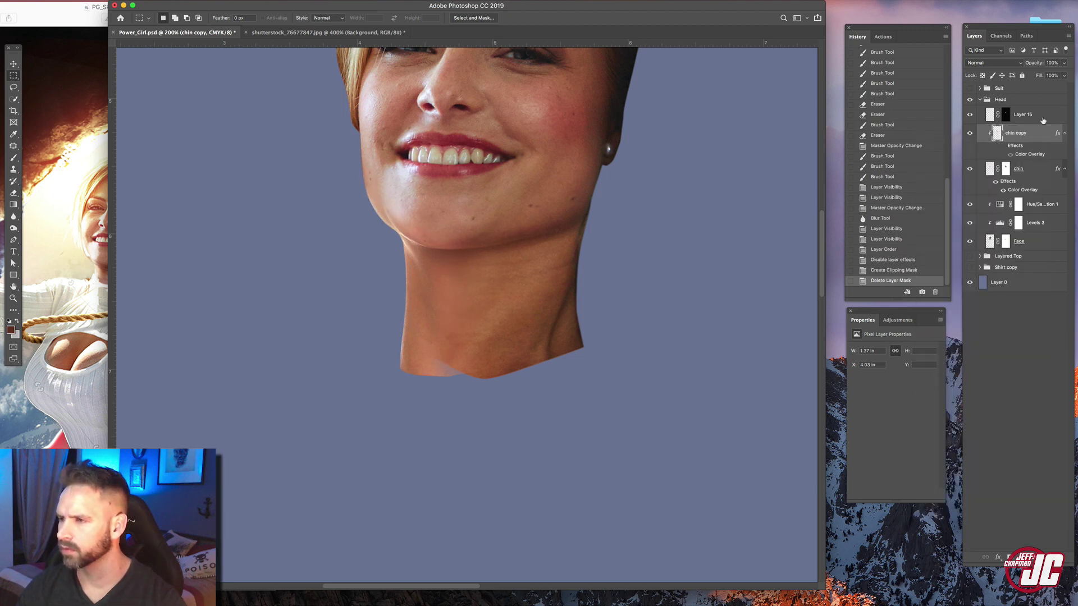
{"action": "left_click", "coordinate": [1000, 62]}
{"action": "left_click", "coordinate": [988, 128]}
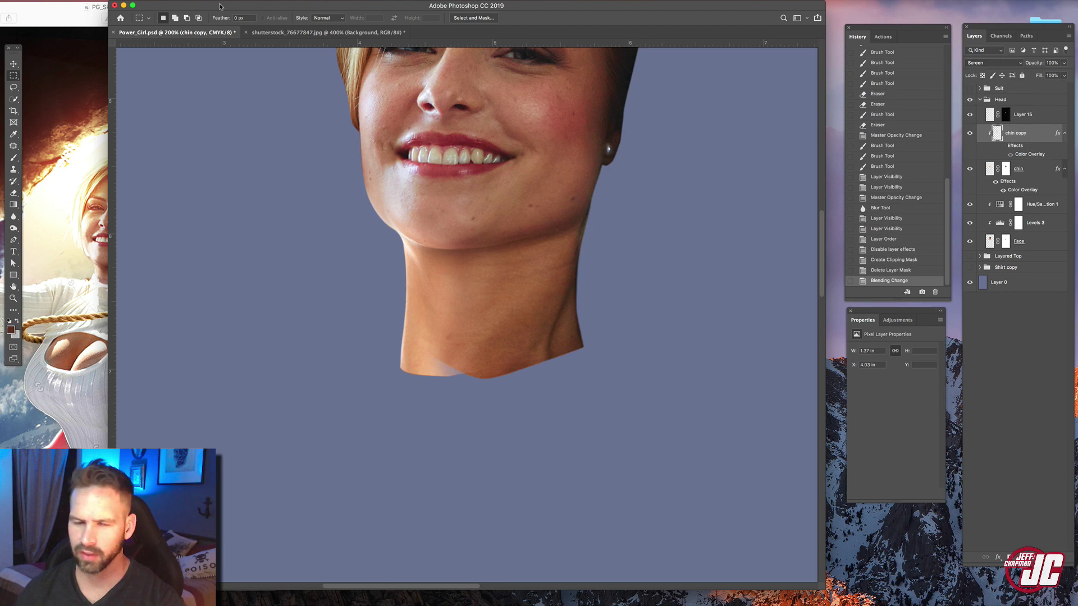
- Desaturate the chin copy and raise its contrast with Levels, setting the black input to 108 and the white input to 201
{"action": "left_click", "coordinate": [80, 0]}
{"action": "mouse_move", "coordinate": [59, 0]}
{"action": "mouse_move", "coordinate": [79, 19]}
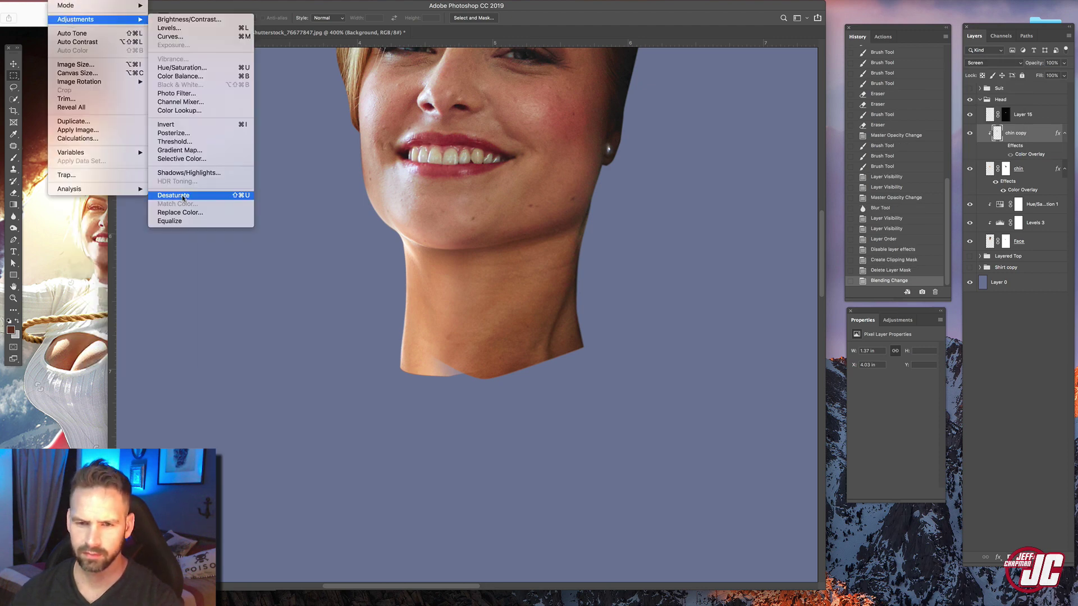
{"action": "left_click", "coordinate": [184, 196]}
{"action": "left_click", "coordinate": [72, 1]}
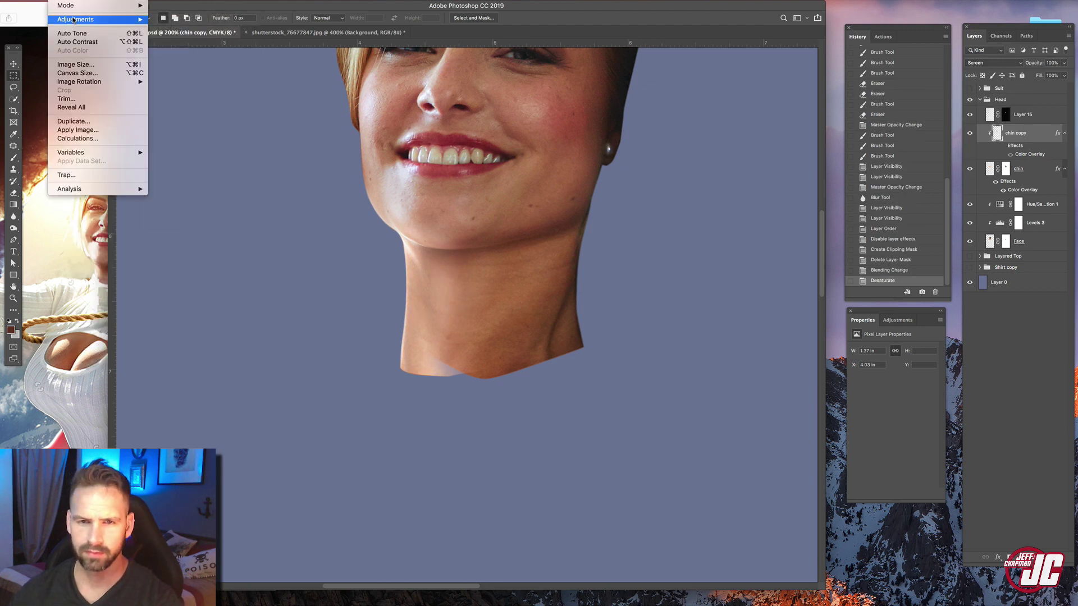
{"action": "mouse_move", "coordinate": [78, 20]}
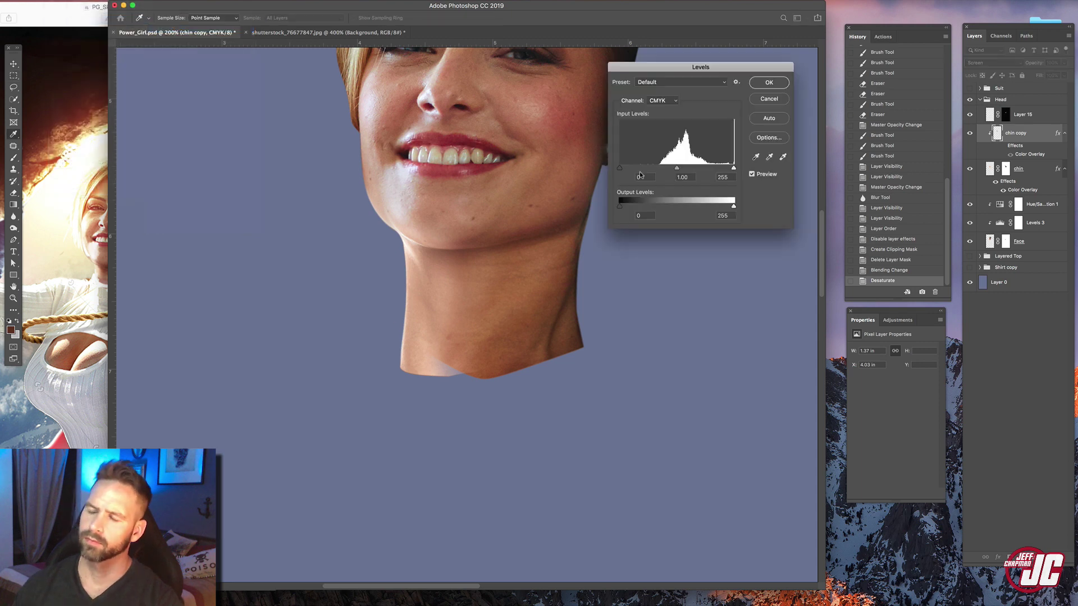
{"action": "left_click_drag", "start_coordinate": [620, 168], "coordinate": [667, 168]}
{"action": "left_click_drag", "start_coordinate": [733, 168], "coordinate": [690, 170]}
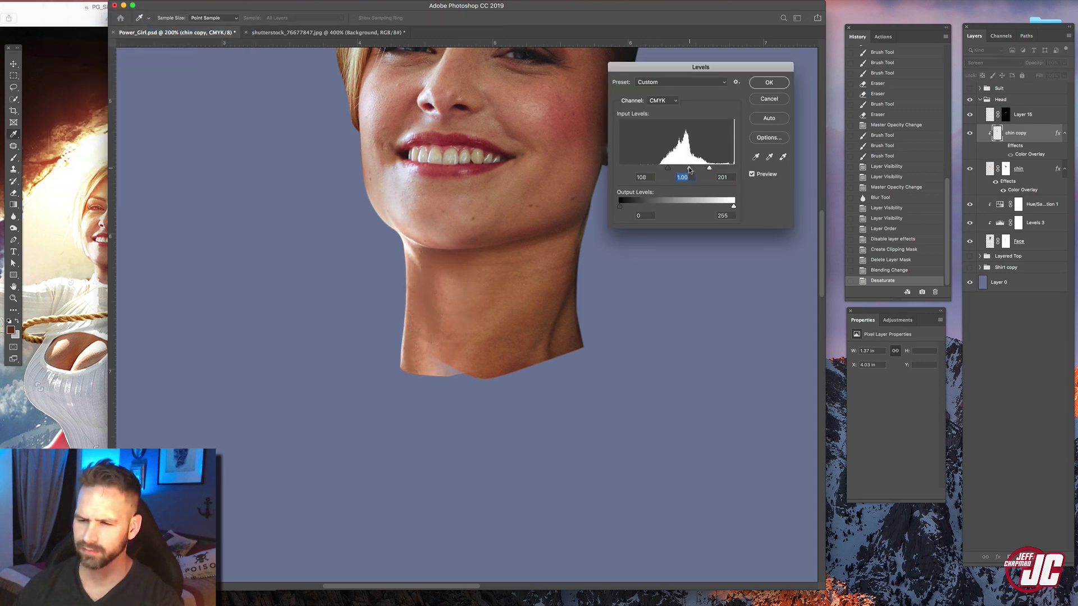
{"action": "left_click", "coordinate": [769, 83]}
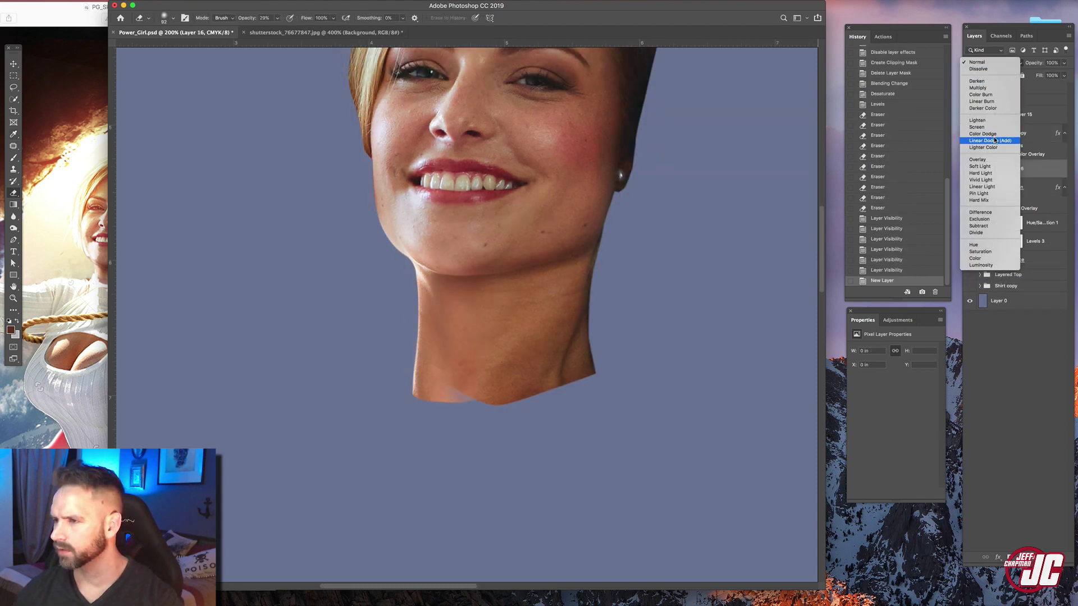
- Set Layer 16 to Linear Dodge (Add) and prepare a soft white brush in Normal mode
{"action": "left_click", "coordinate": [991, 140]}
{"action": "left_click", "coordinate": [9, 321]}
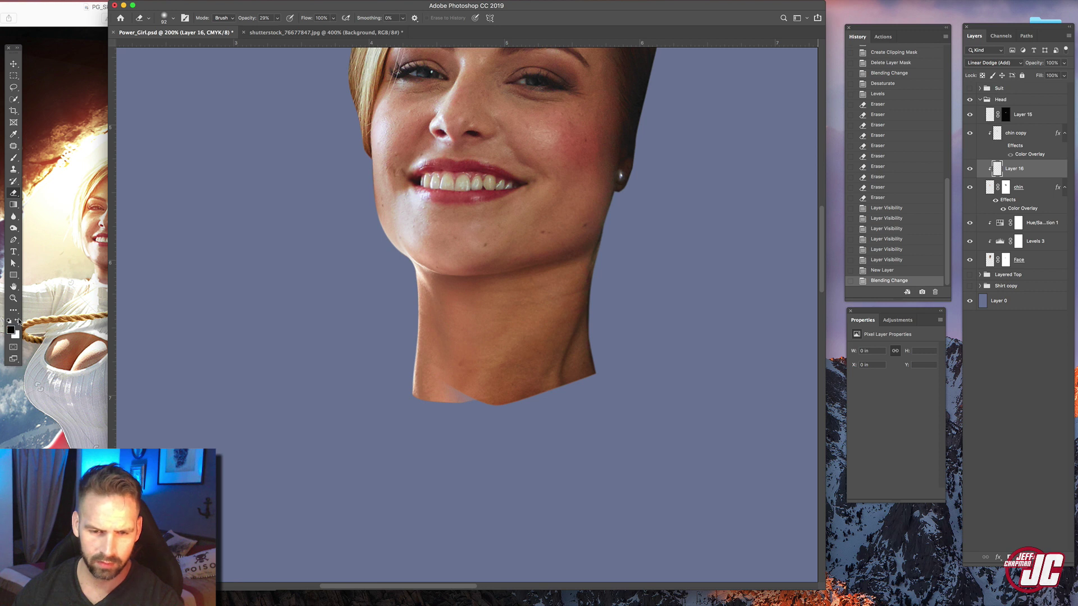
{"action": "left_click", "coordinate": [16, 321]}
{"action": "key", "text": "b"}
{"action": "right_click", "coordinate": [429, 235]}
{"action": "left_click_drag", "start_coordinate": [493, 254], "coordinate": [496, 254]}
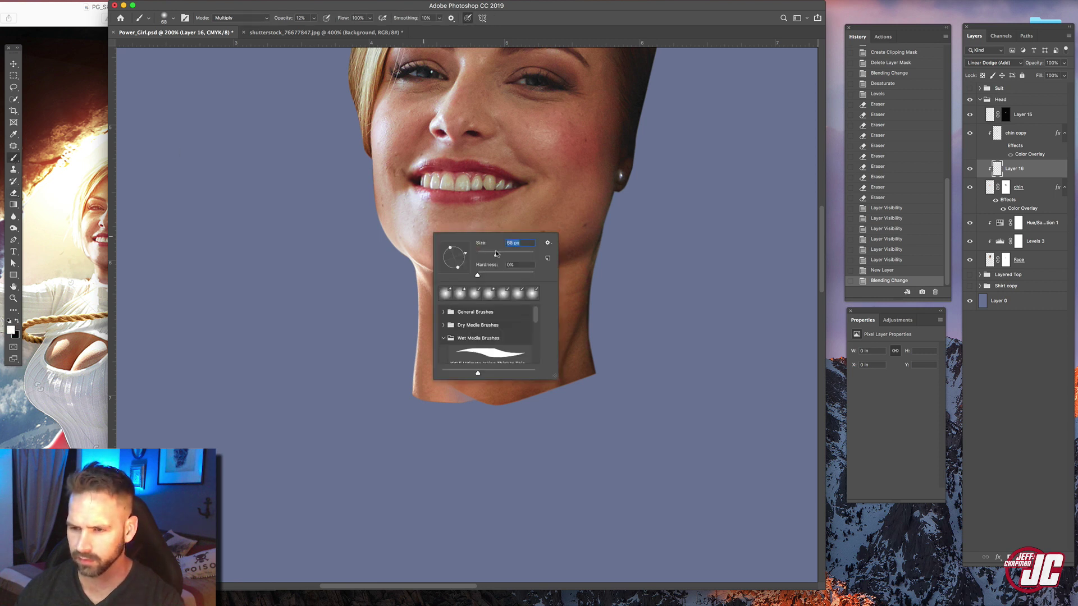
{"action": "left_click", "coordinate": [250, 18]}
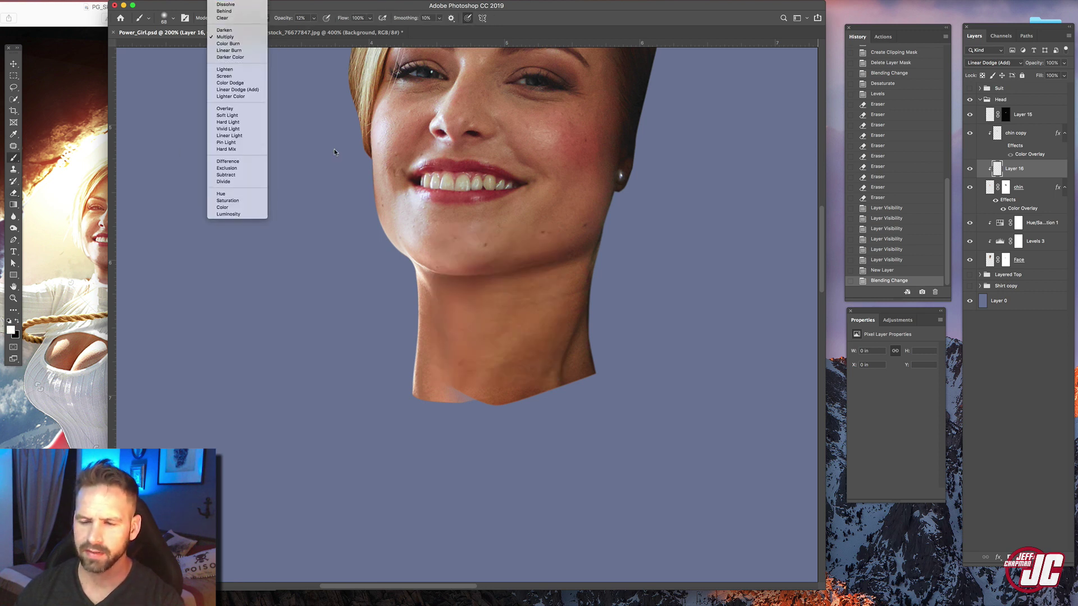
{"action": "left_click", "coordinate": [228, 5]}
- Paint soft white highlights on Layer 16 along the neck's left edge below the jaw, reducing the brush size to 19 px
{"action": "left_click_drag", "start_coordinate": [410, 349], "coordinate": [415, 303]}
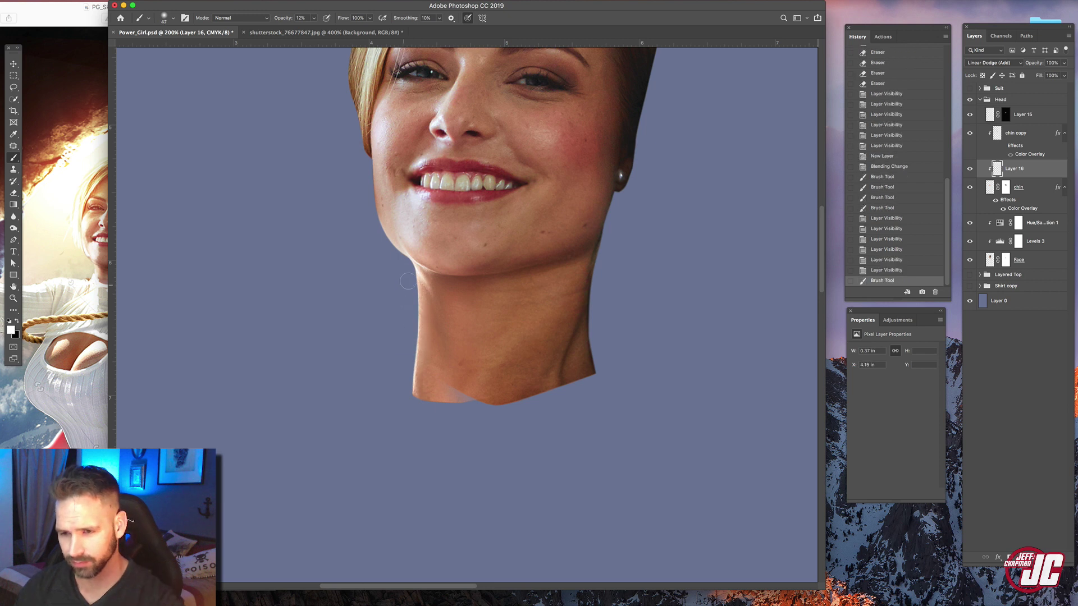
{"action": "mouse_move", "coordinate": [408, 285]}
{"action": "left_mouse_down"}
{"action": "mouse_move", "coordinate": [413, 340]}
{"action": "mouse_move", "coordinate": [415, 281]}
{"action": "left_mouse_up"}
{"action": "left_click_drag", "start_coordinate": [414, 337], "coordinate": [414, 297]}
{"action": "mouse_move", "coordinate": [413, 321]}
{"action": "left_mouse_down"}
{"action": "mouse_move", "coordinate": [405, 276]}
{"action": "mouse_move", "coordinate": [407, 375]}
{"action": "mouse_move", "coordinate": [412, 286]}
{"action": "mouse_move", "coordinate": [439, 287]}
{"action": "left_mouse_up"}
{"action": "right_click", "coordinate": [473, 303]}
{"action": "left_click_drag", "start_coordinate": [499, 302], "coordinate": [492, 303]}
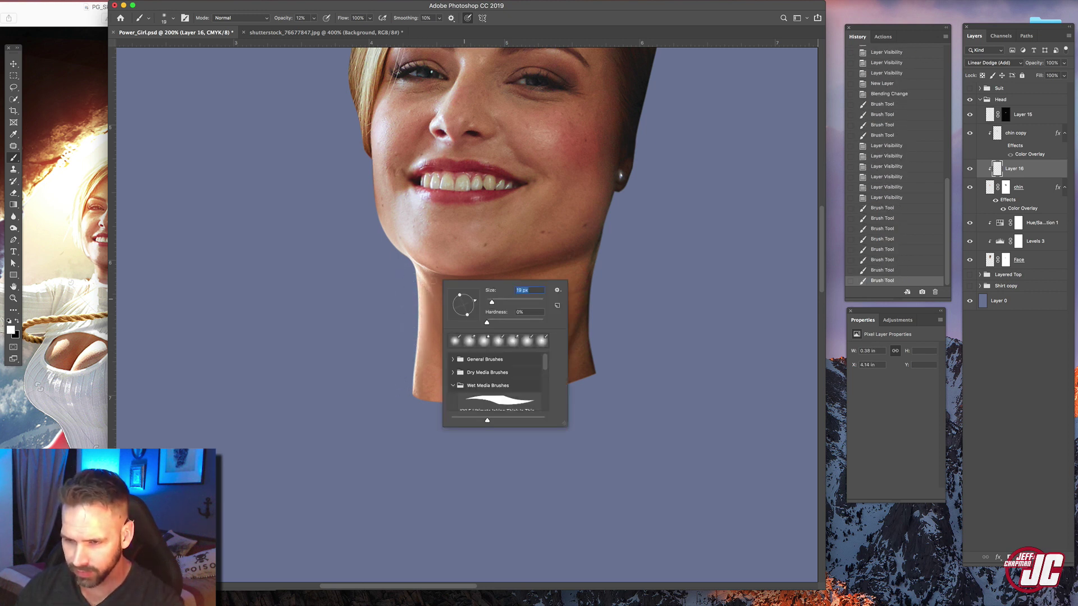
{"action": "left_click_drag", "start_coordinate": [421, 280], "coordinate": [432, 315]}
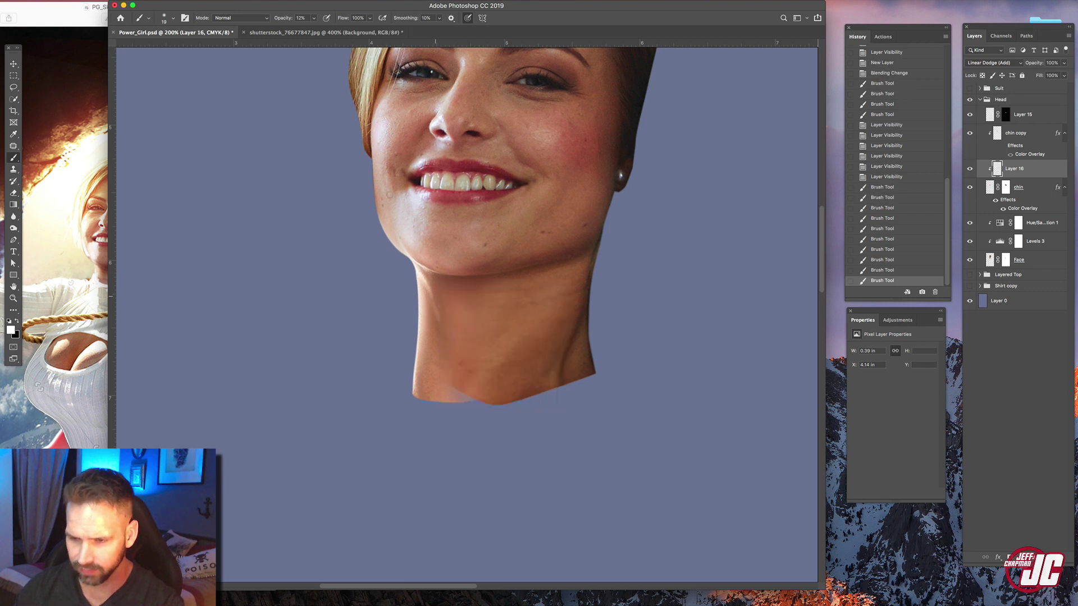
- Raise the brush opacity to 37%, strengthen the neck highlights, and brighten the face's left edge on a clipped Linear Dodge (Add) layer above Face
{"action": "left_click", "coordinate": [313, 18]}
{"action": "left_click_drag", "start_coordinate": [423, 278], "coordinate": [443, 336]}
{"action": "left_click_drag", "start_coordinate": [438, 320], "coordinate": [423, 282]}
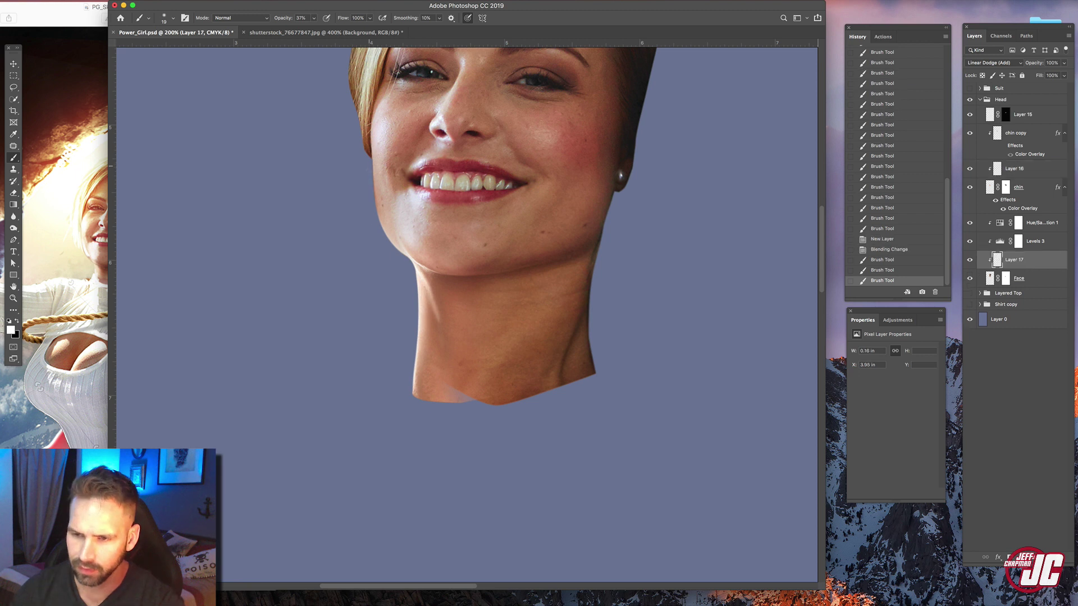
{"action": "left_click_drag", "start_coordinate": [374, 167], "coordinate": [378, 220]}
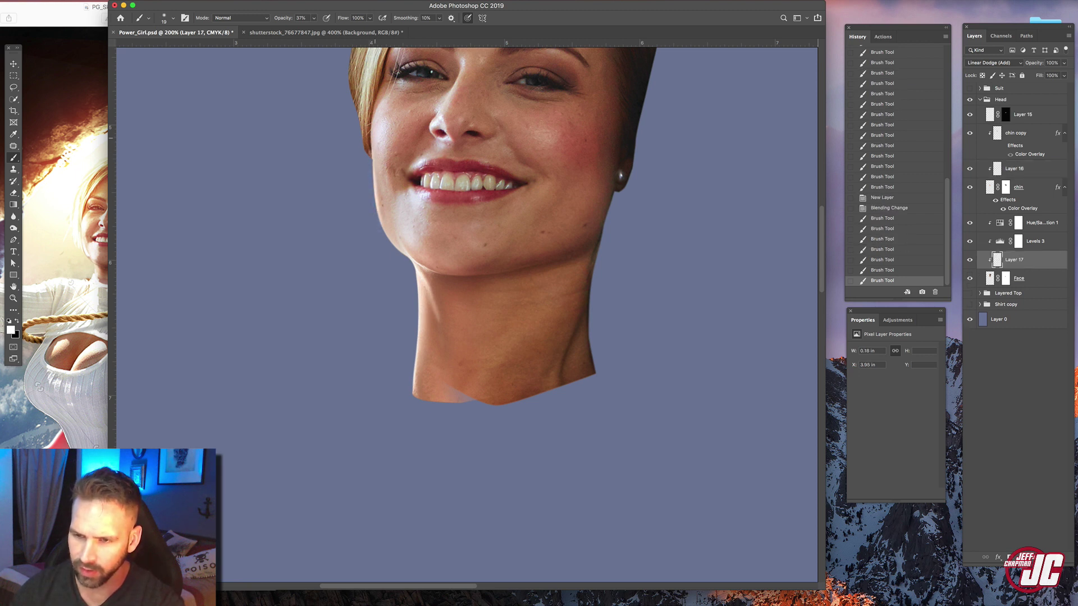
{"action": "mouse_move", "coordinate": [374, 147]}
{"action": "left_mouse_down"}
{"action": "mouse_move", "coordinate": [378, 214]}
{"action": "mouse_move", "coordinate": [413, 261]}
{"action": "left_mouse_up"}
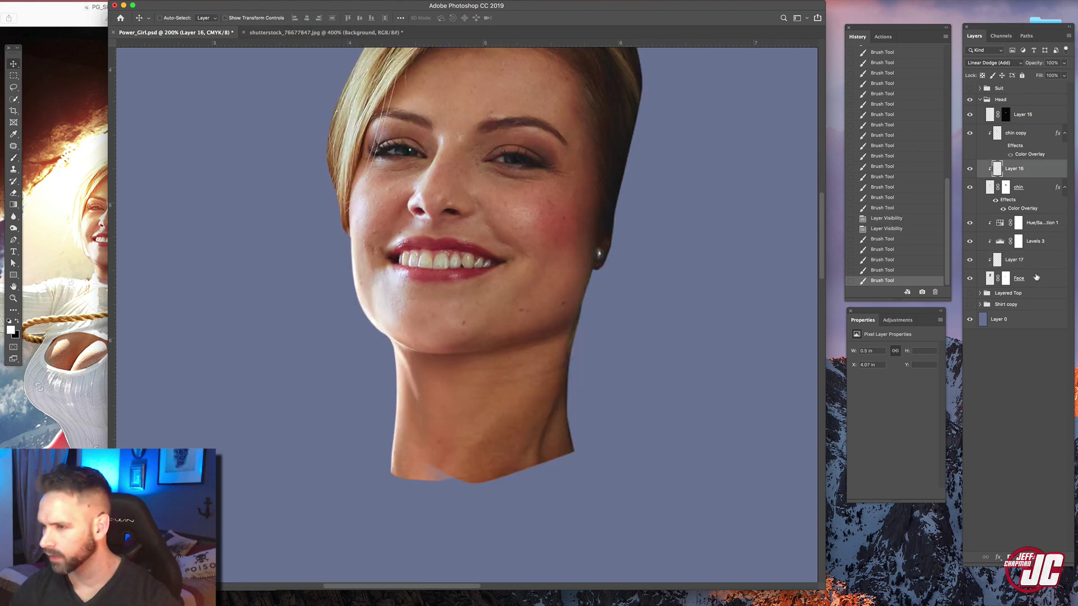
- Duplicate the Face layer, clip the copy to Face, and set its blend mode to Screen
{"action": "left_click", "coordinate": [1008, 280]}
{"action": "left_click_drag", "start_coordinate": [1046, 287], "coordinate": [1054, 271]}
{"action": "left_click", "coordinate": [998, 64]}
{"action": "left_click", "coordinate": [985, 128]}
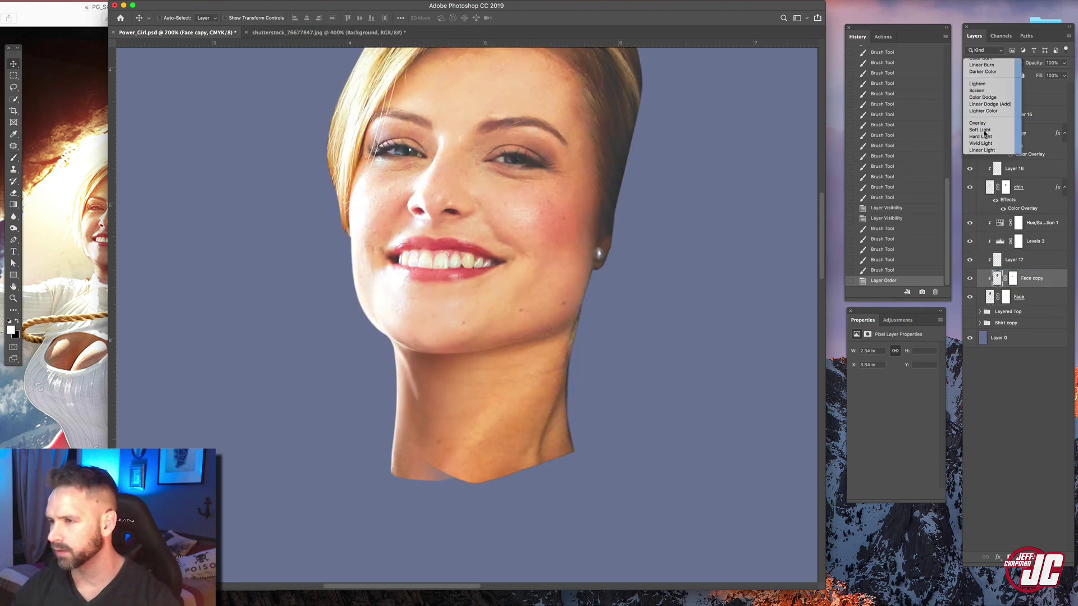
- Desaturate the Face copy and darken its shadows with Levels by raising the black input
{"action": "left_click", "coordinate": [62, 1]}
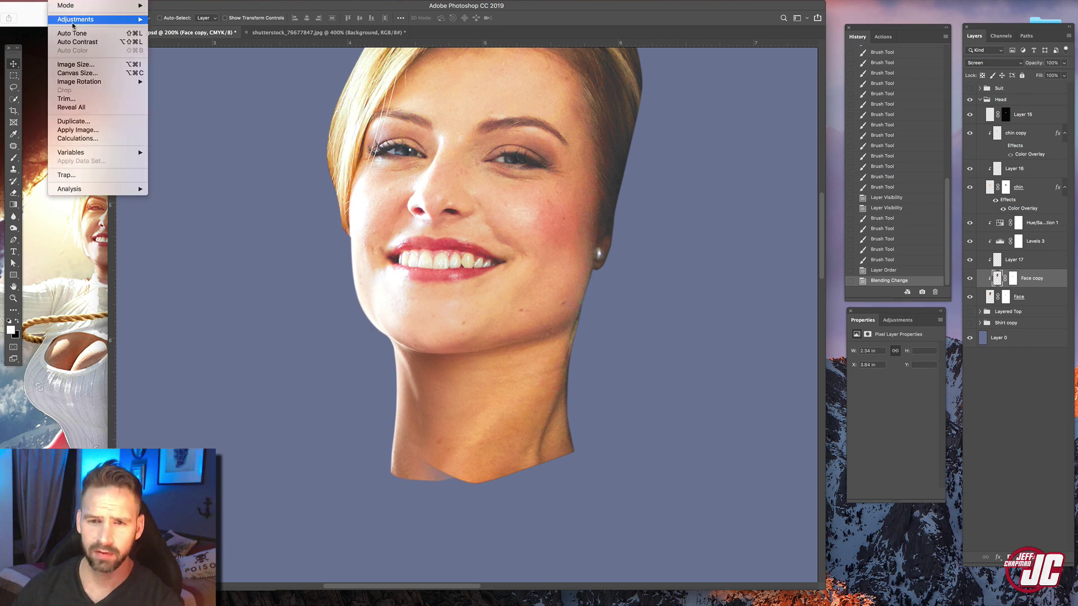
{"action": "mouse_move", "coordinate": [78, 20]}
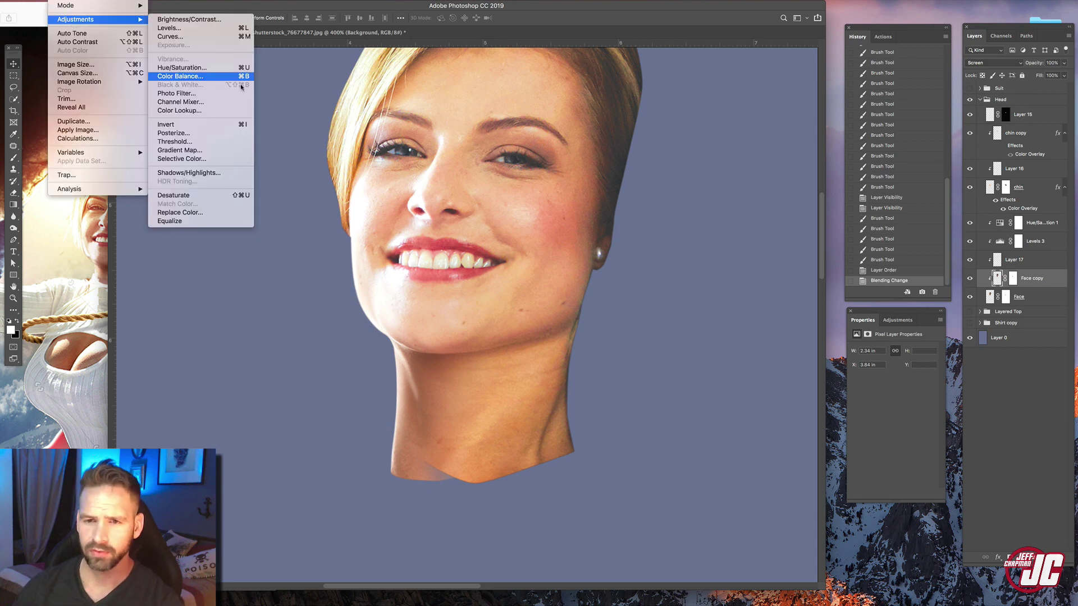
{"action": "left_click", "coordinate": [187, 196]}
{"action": "left_click", "coordinate": [81, 1]}
{"action": "mouse_move", "coordinate": [62, 1]}
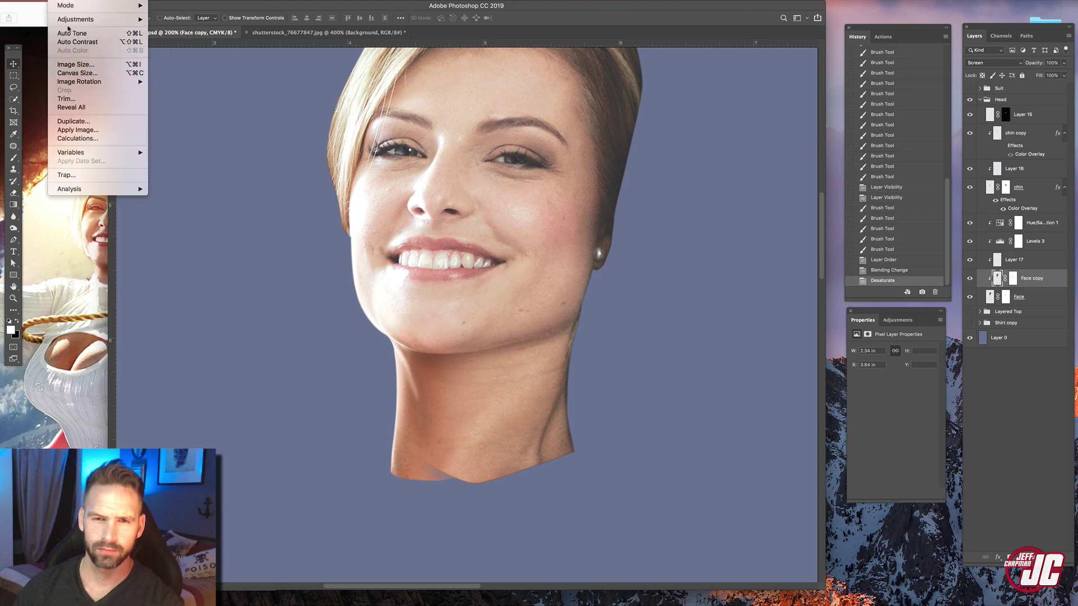
{"action": "mouse_move", "coordinate": [75, 19]}
{"action": "left_click", "coordinate": [169, 28]}
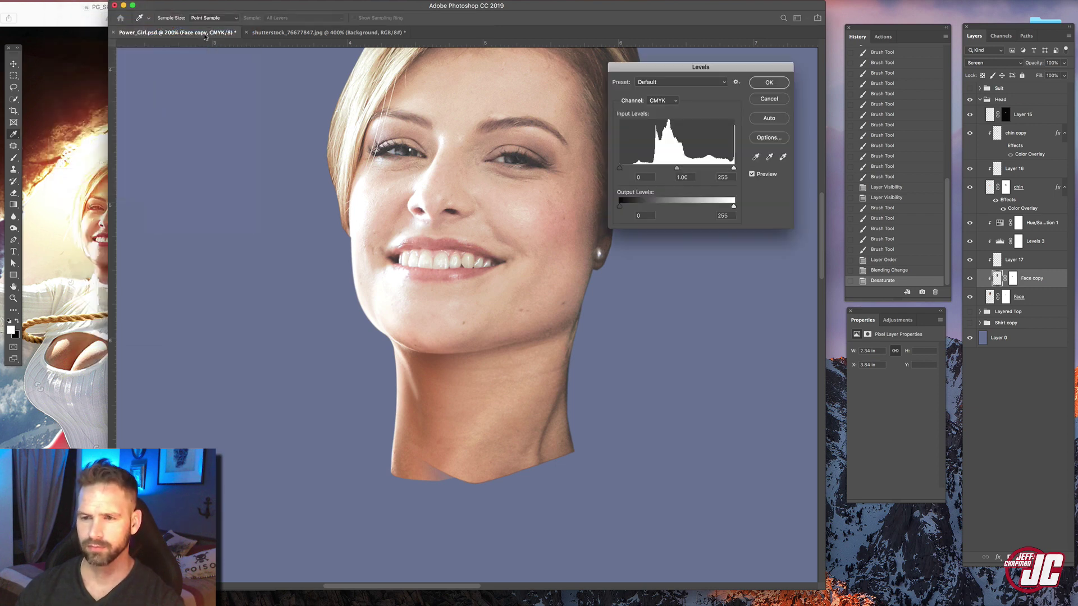
{"action": "left_click_drag", "start_coordinate": [626, 169], "coordinate": [679, 170]}
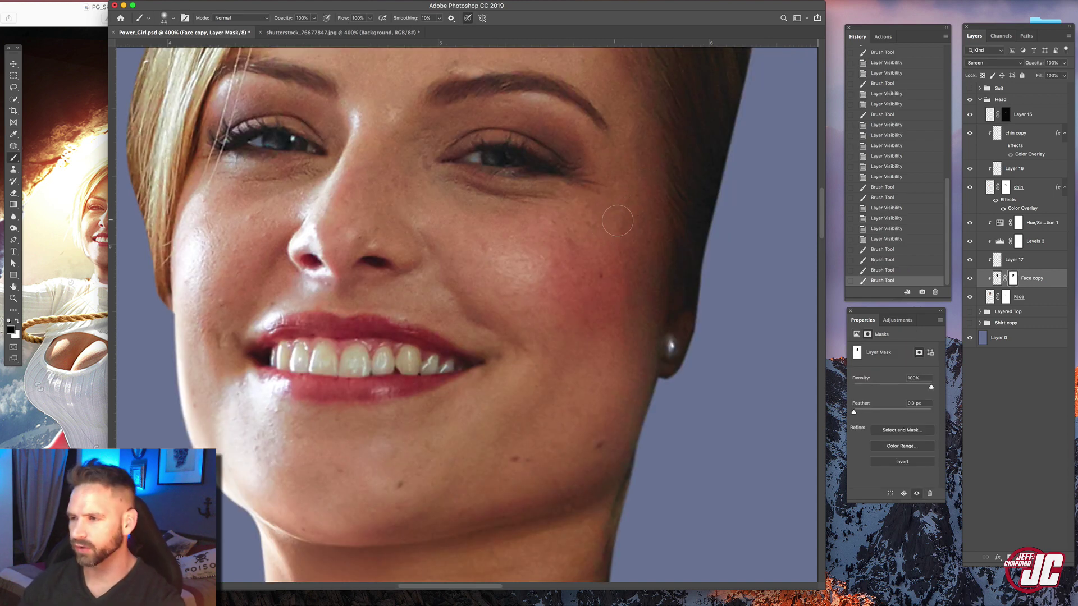
- Select the Face layer and remove the spots on the lower cheek and jaw with the Healing Brush
{"action": "left_click", "coordinate": [1043, 301]}
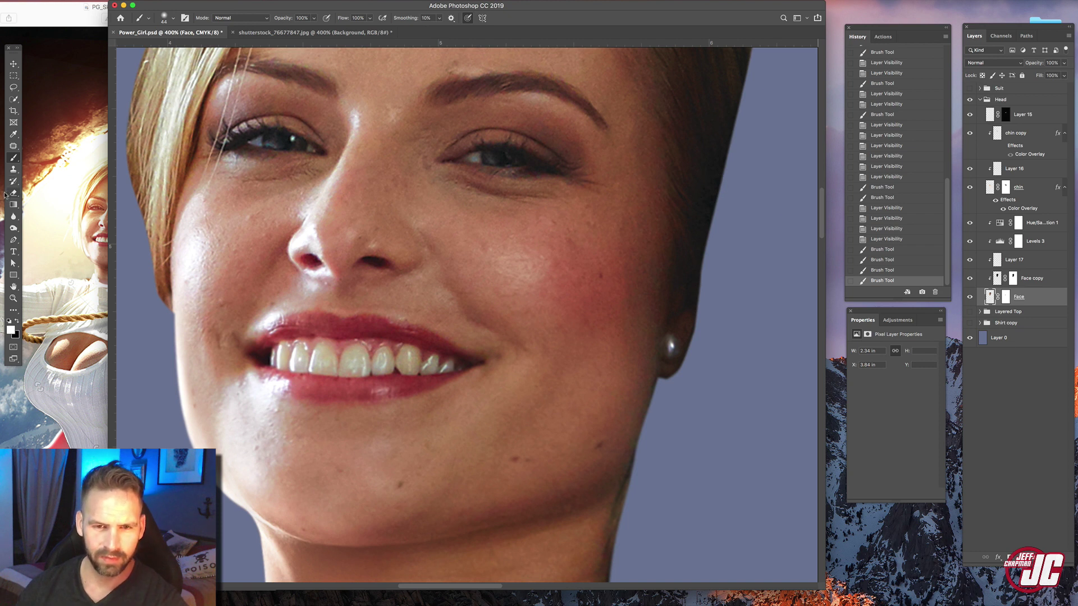
{"action": "left_click", "coordinate": [13, 148]}
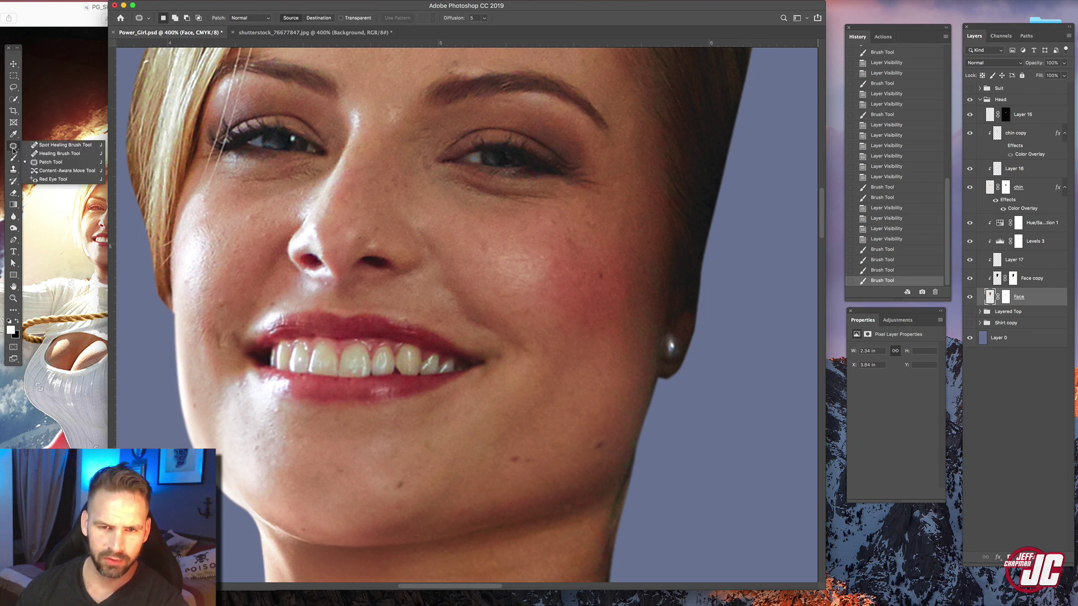
{"action": "left_click", "coordinate": [59, 153]}
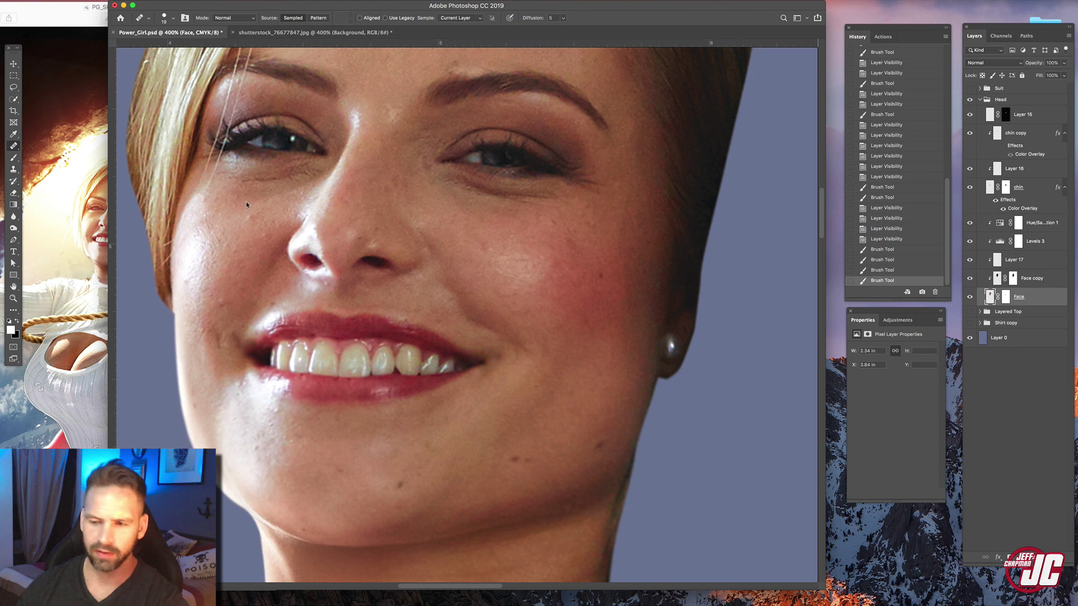
{"action": "left_click", "coordinate": [527, 461]}
{"action": "left_click", "coordinate": [580, 191]}
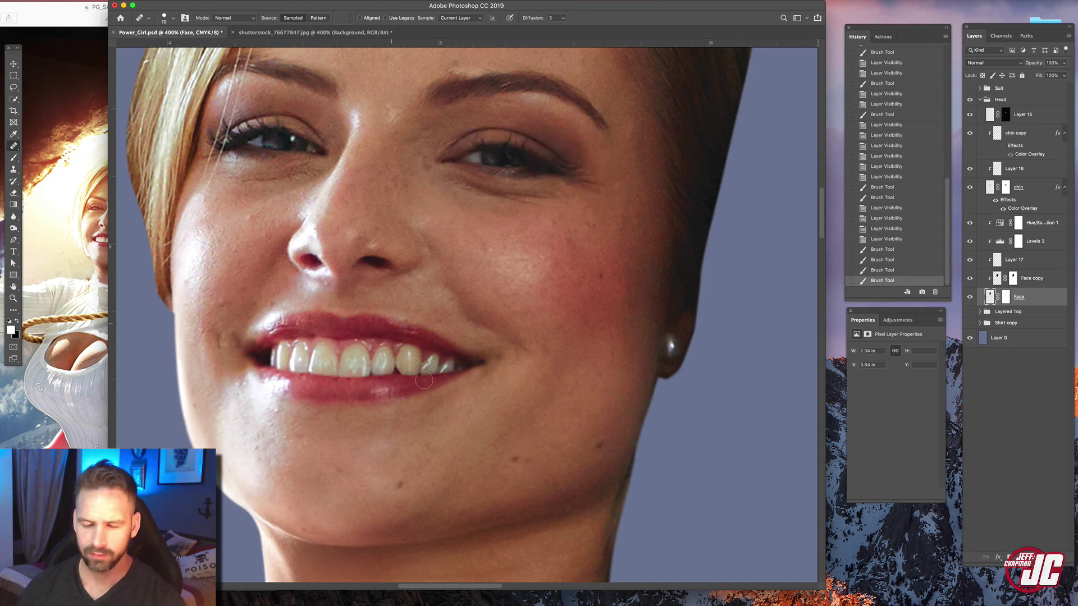
{"action": "left_click_drag", "start_coordinate": [532, 456], "coordinate": [534, 464]}
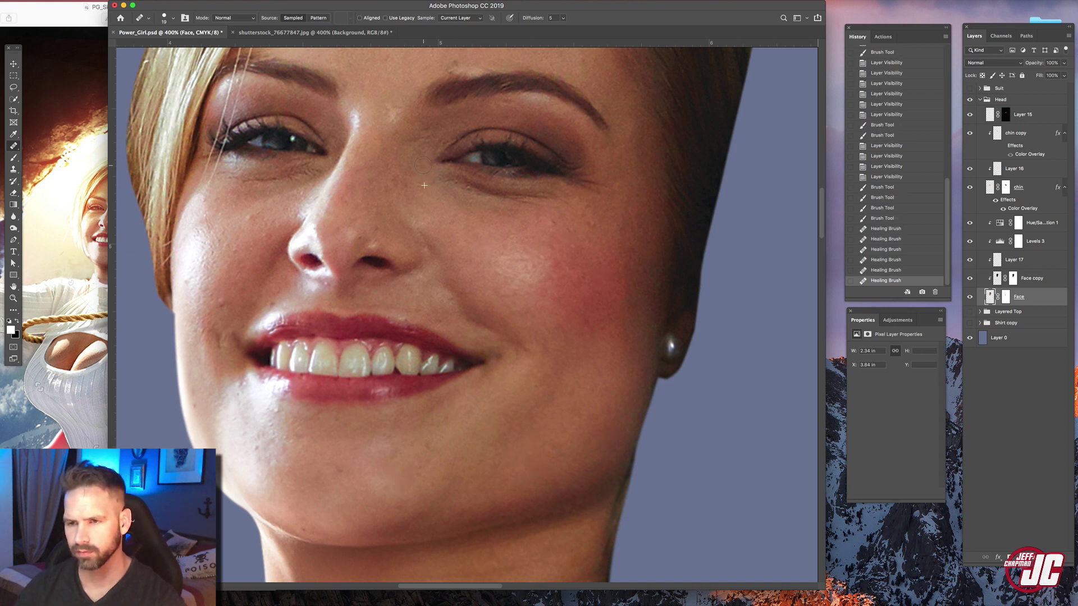
- Heal the remaining skin blemishes around the inner eye, nose and chin on the Face layer
{"action": "left_click", "coordinate": [423, 165]}
{"action": "left_click", "coordinate": [404, 191]}
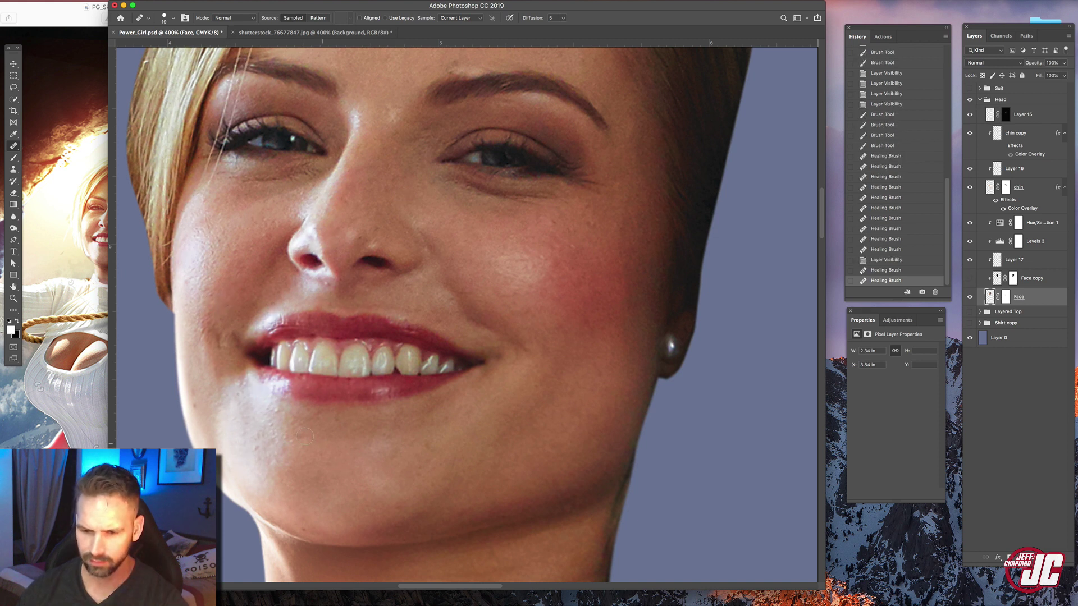
{"action": "left_click", "coordinate": [298, 436]}
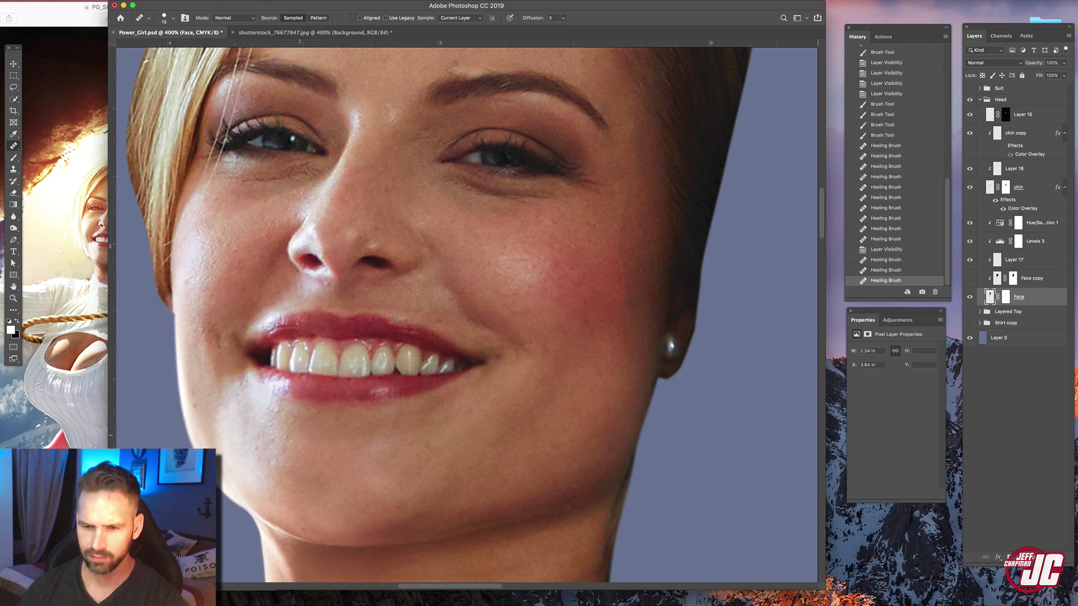
{"action": "left_click", "coordinate": [333, 292]}
- Heal the blemishes on the forehead and around the right eyebrow
{"action": "scroll", "coordinate": [359, 236], "scroll_direction": "up", "scroll_amount": 5}
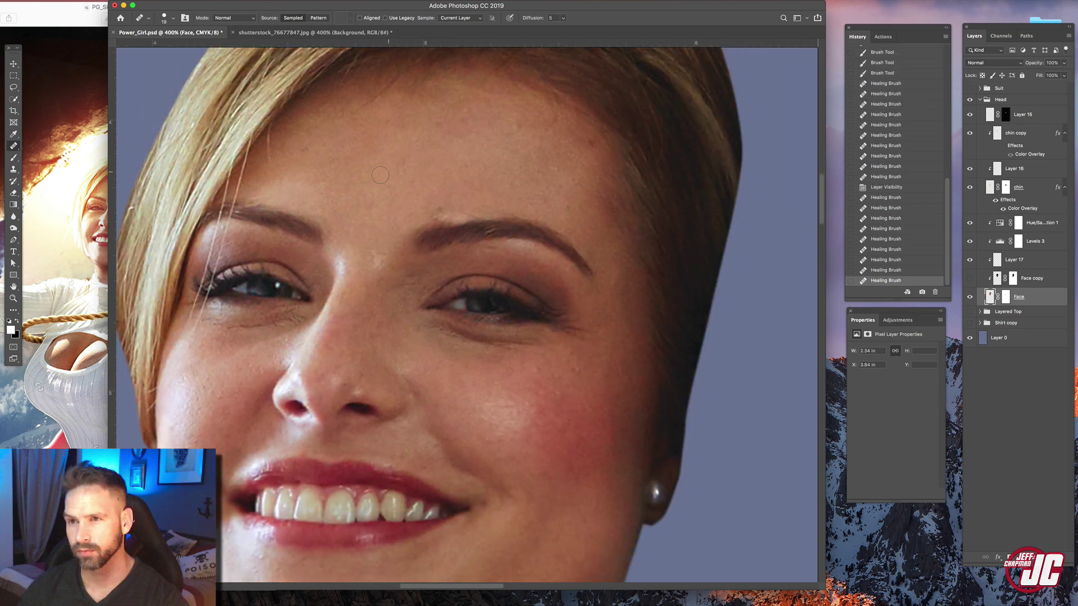
{"action": "left_click", "coordinate": [402, 166]}
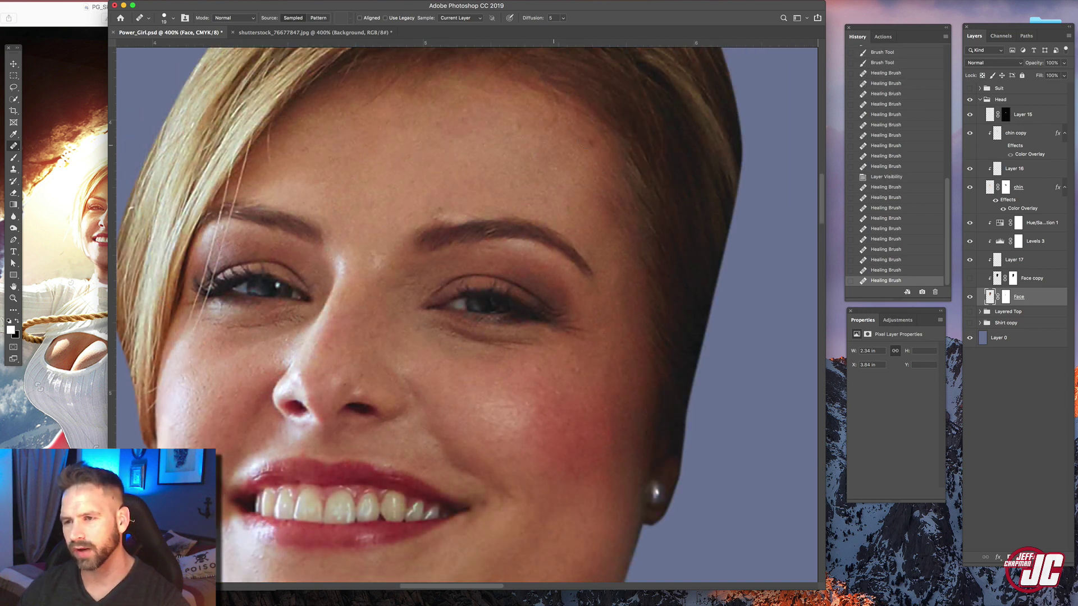
{"action": "left_click", "coordinate": [543, 156]}
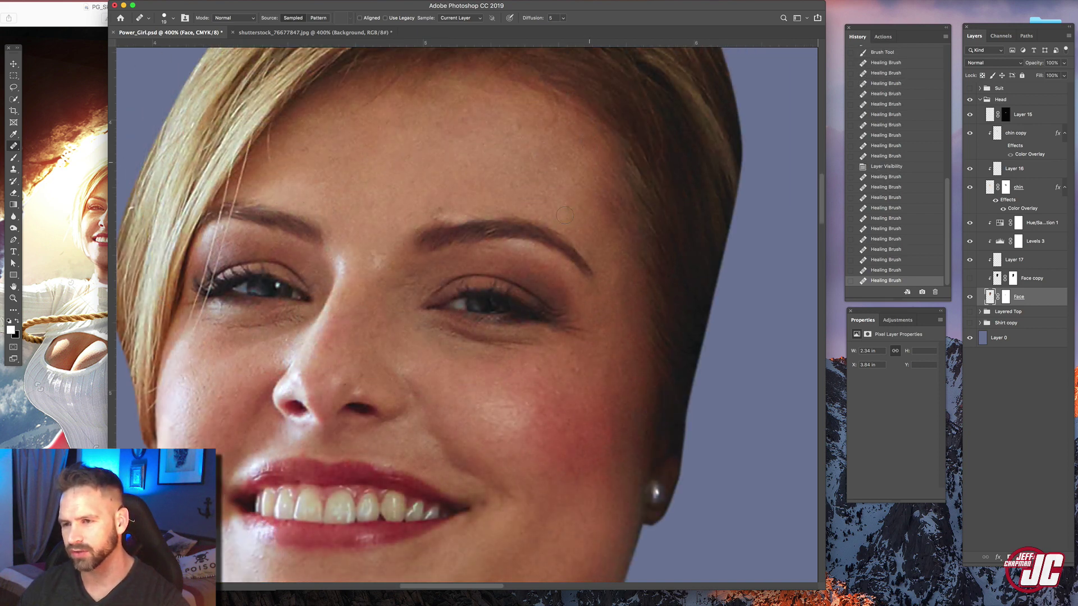
{"action": "left_click", "coordinate": [455, 207]}
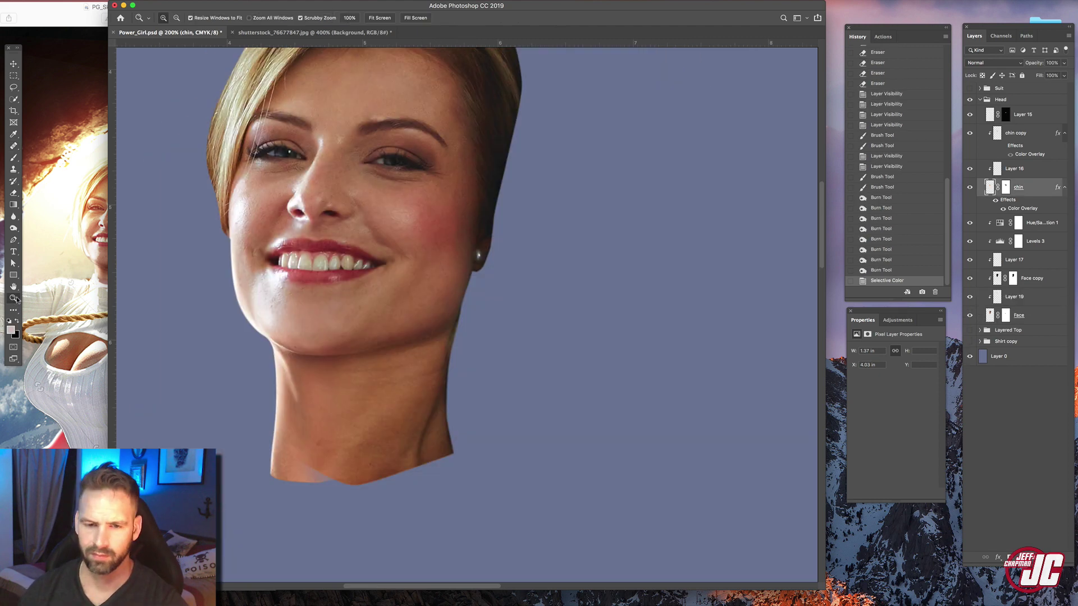
- Show the Suit group to check the retouched head and neck together with the whole upper body
{"action": "key", "text": "z"}
{"action": "left_click", "coordinate": [334, 310], "text": "alt"}
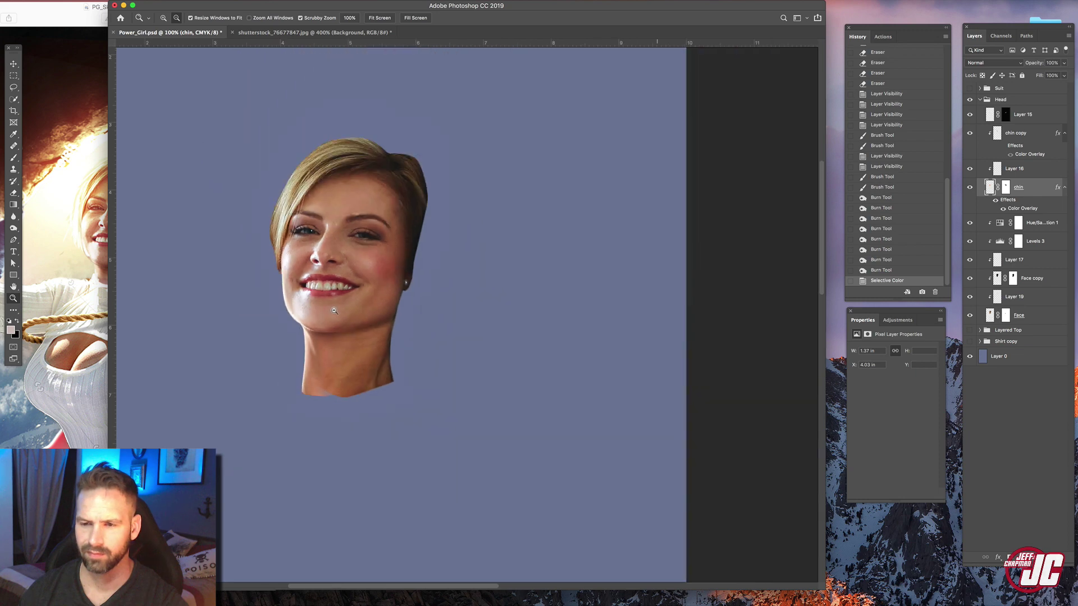
{"action": "left_click", "coordinate": [334, 310], "text": "alt"}
{"action": "left_click", "coordinate": [334, 311]}
{"action": "left_click_drag", "start_coordinate": [351, 294], "coordinate": [440, 275]}
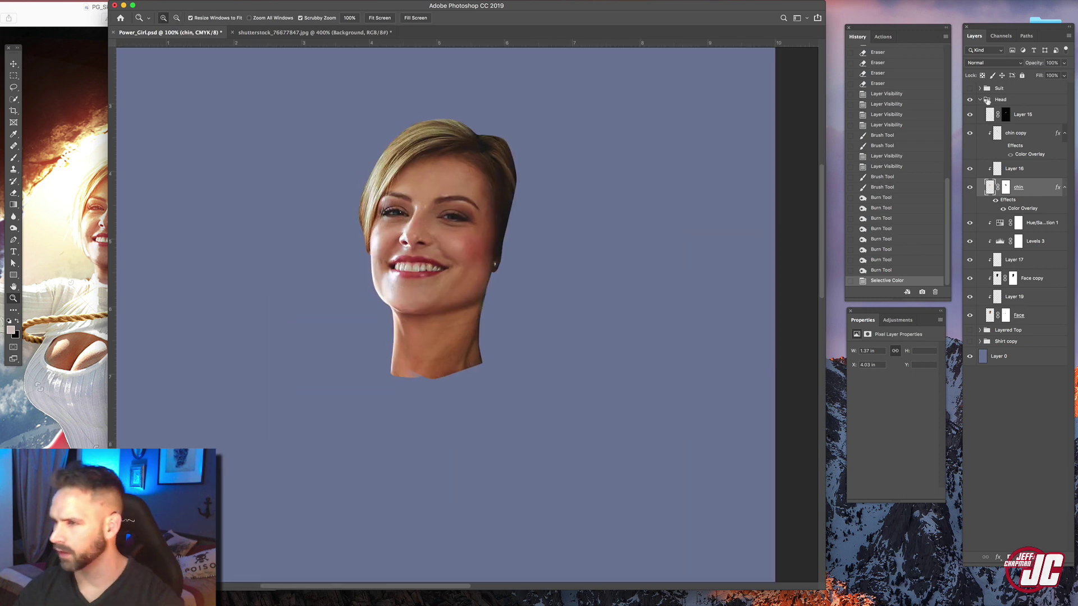
{"action": "left_click", "coordinate": [970, 88]}
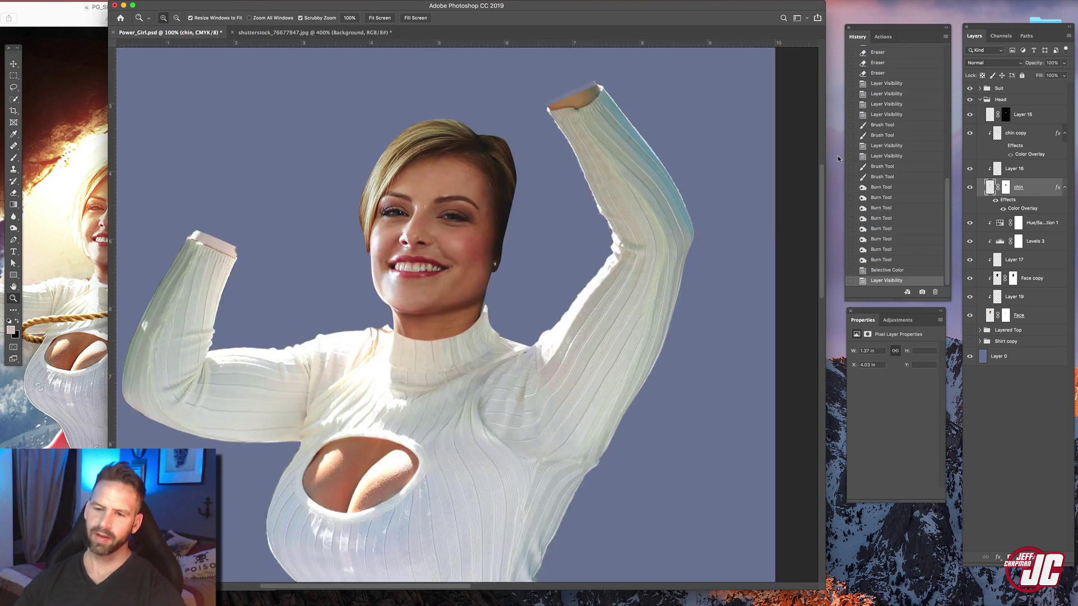
- Collapse the Head group, select it together with the Suit group, and move both up about 2 in on the canvas
{"action": "left_click", "coordinate": [14, 64]}
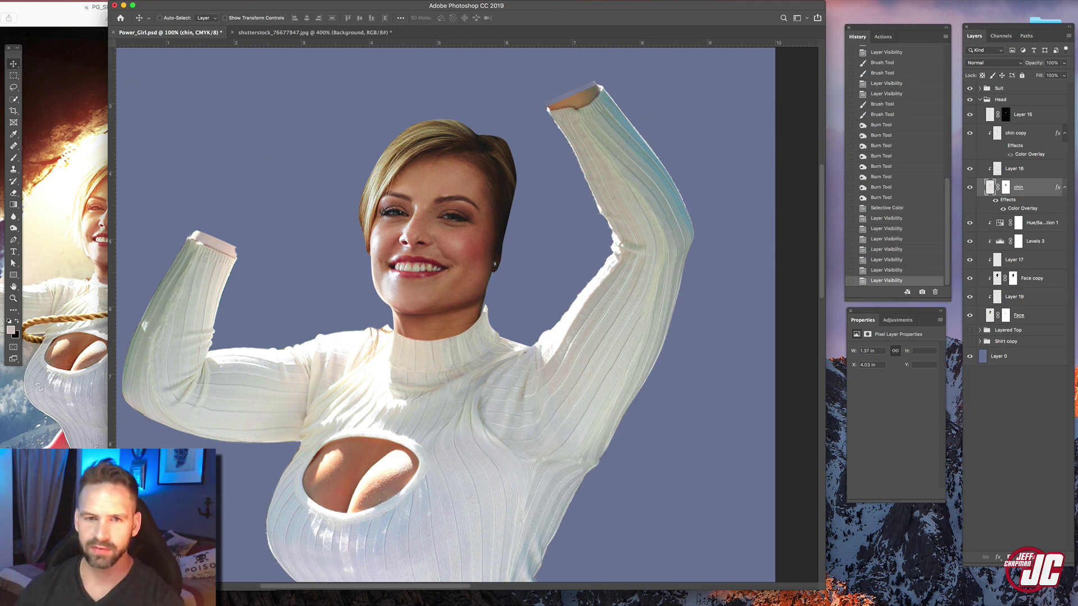
{"action": "key", "text": "super+minus"}
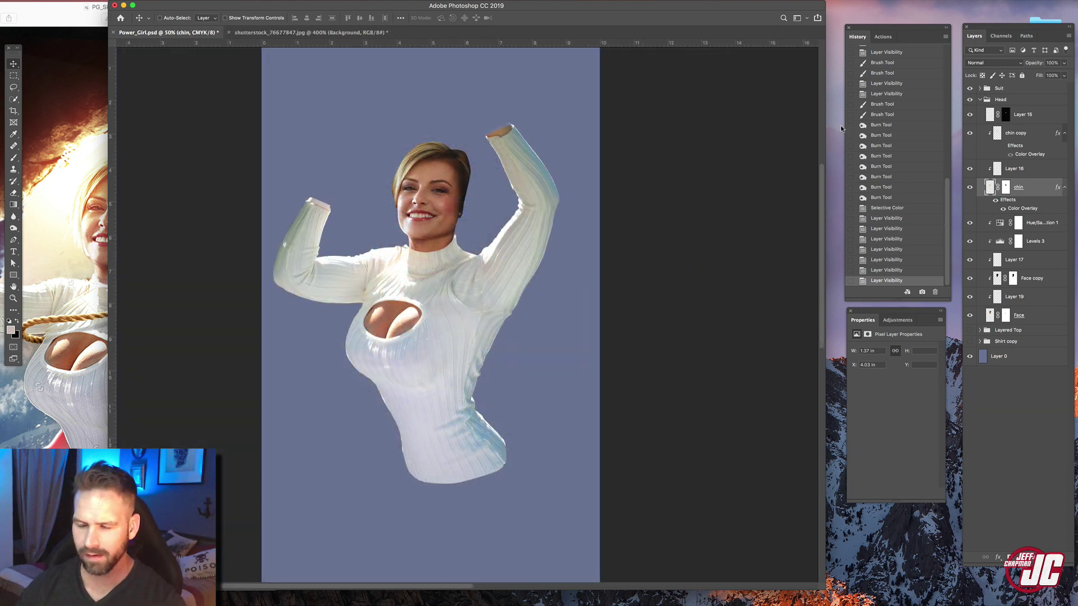
{"action": "left_click", "coordinate": [980, 99]}
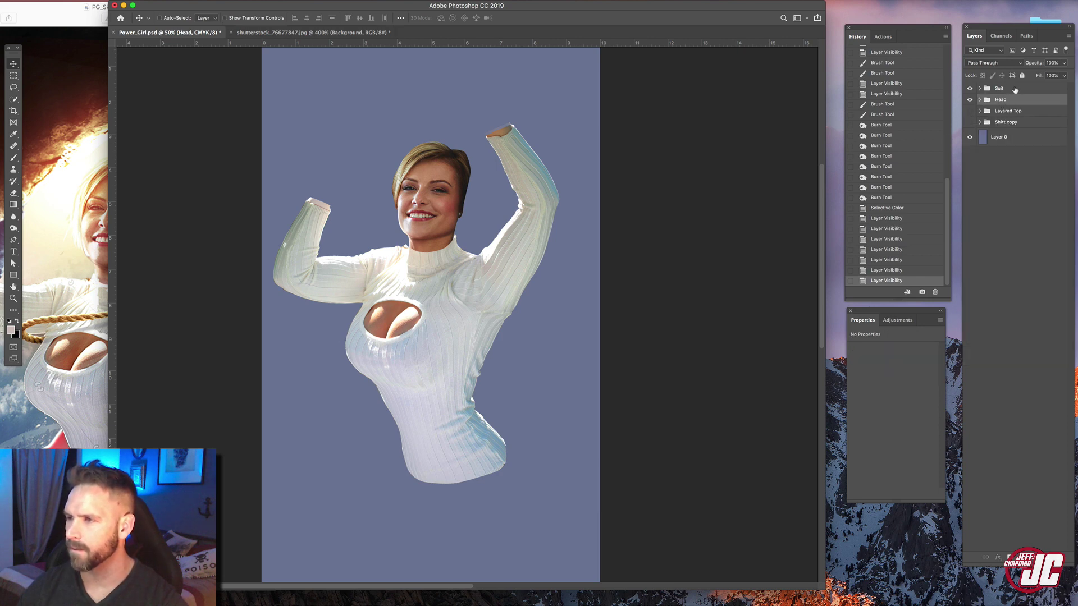
{"action": "left_click", "coordinate": [1012, 89], "text": "shift"}
{"action": "left_click_drag", "start_coordinate": [443, 280], "coordinate": [441, 215]}
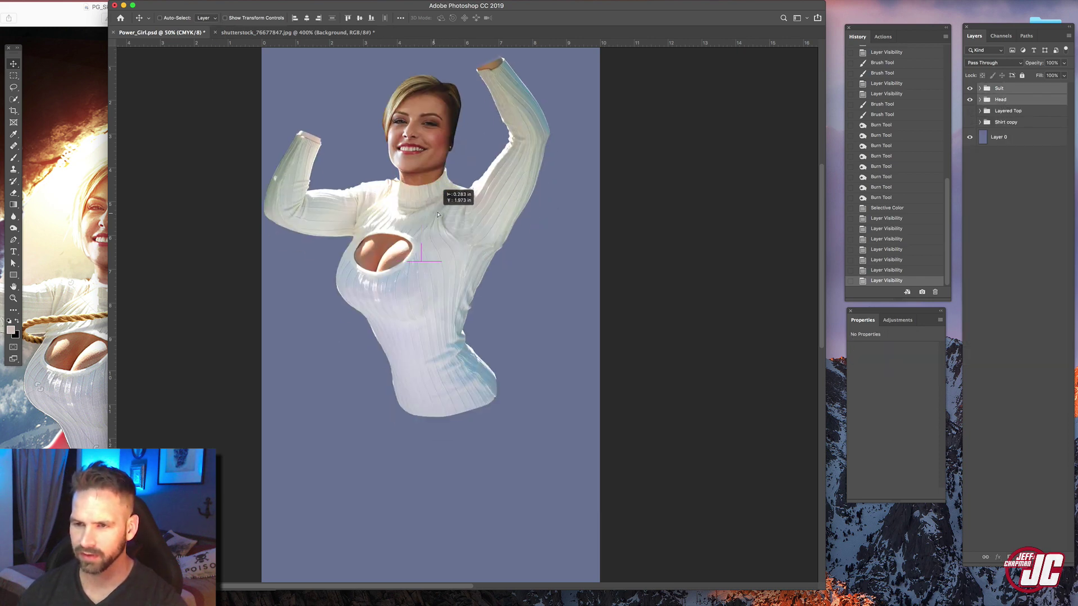
- Open the stock photo shutterstock_133881548.jpg of the model in the white bodysuit
{"action": "key", "text": "Tab"}
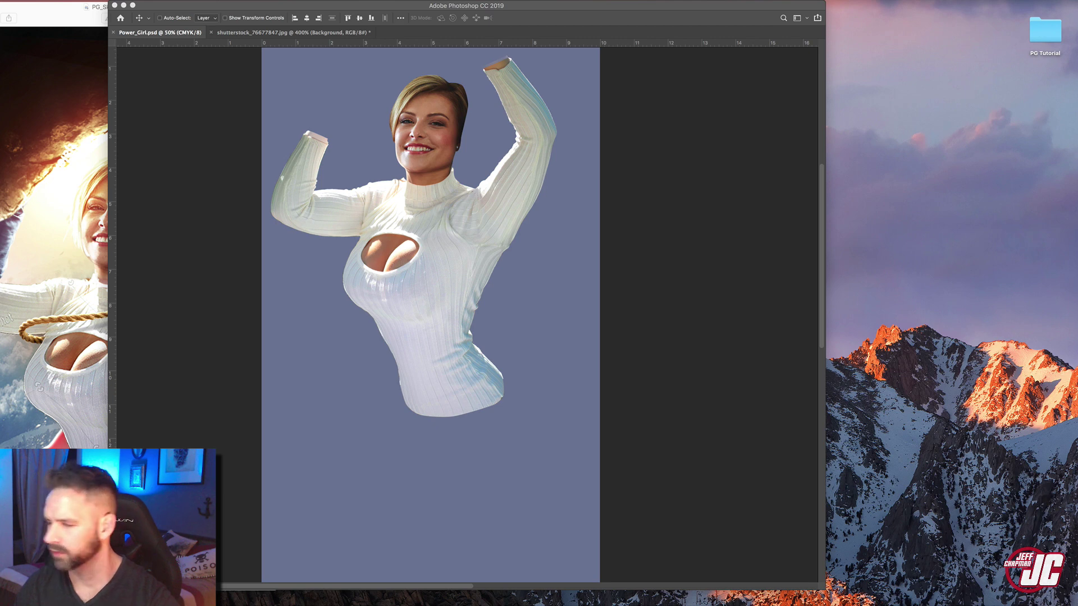
{"action": "key", "text": "Tab"}
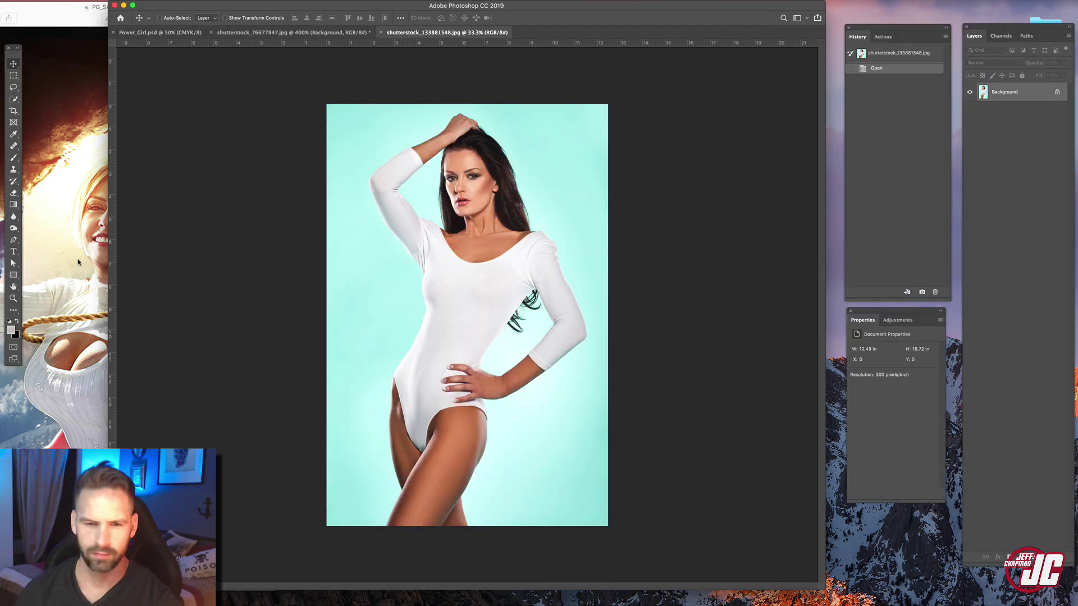
- Start a Pen tool path at the model's waist and trace it down the bodysuit's edge to where the hip meets the thigh
{"action": "left_click", "coordinate": [13, 299]}
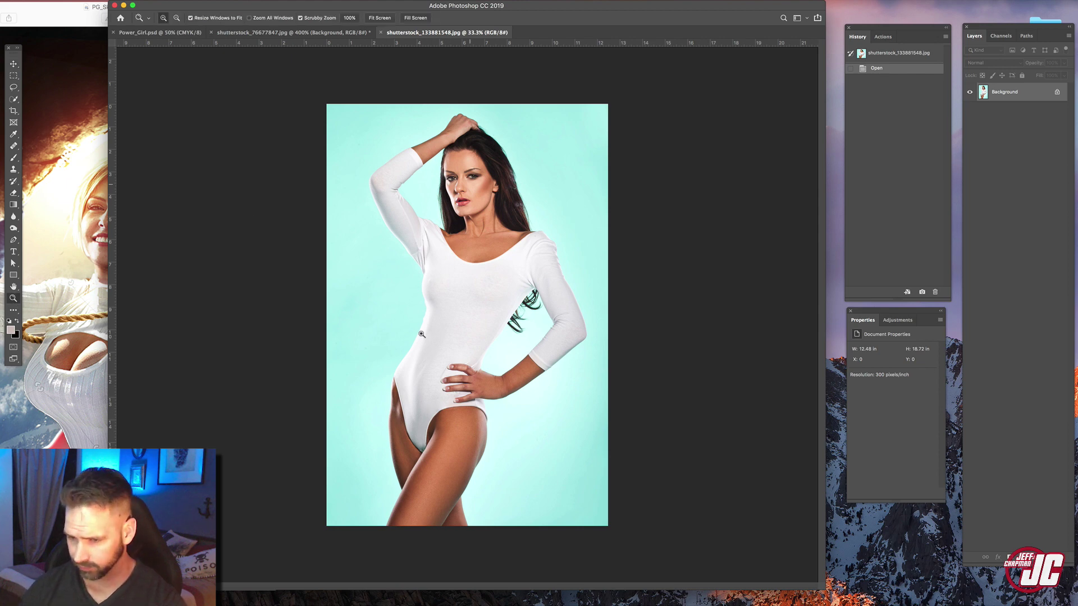
{"action": "left_click", "coordinate": [428, 420]}
{"action": "left_click", "coordinate": [428, 420]}
{"action": "left_click", "coordinate": [363, 300]}
{"action": "left_click", "coordinate": [362, 300]}
{"action": "left_click", "coordinate": [362, 300]}
{"action": "key", "text": "p"}
{"action": "left_click_drag", "start_coordinate": [384, 122], "coordinate": [372, 157]}
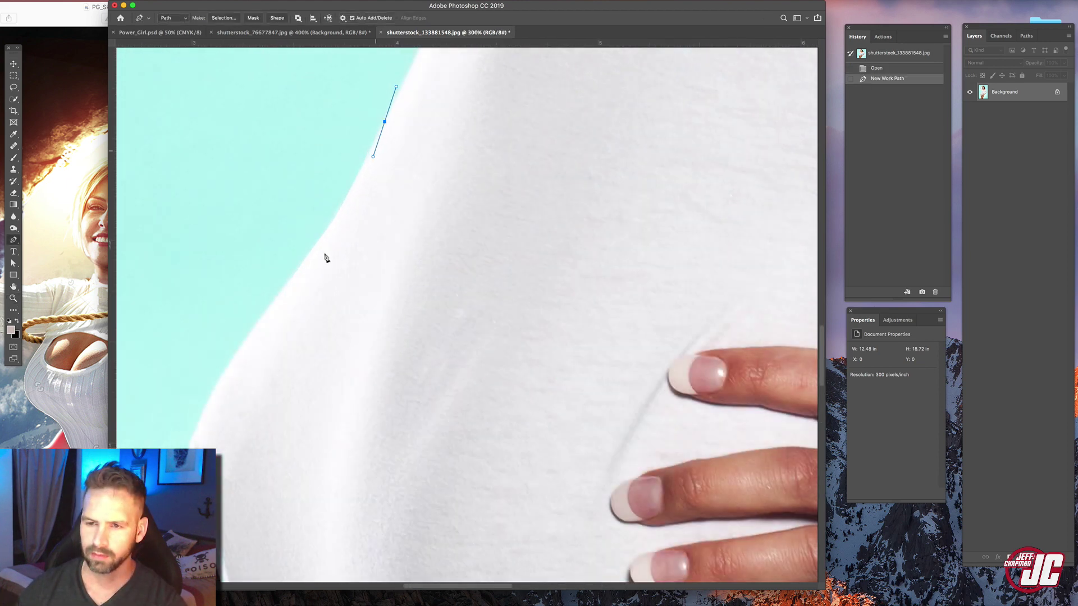
{"action": "left_click_drag", "start_coordinate": [307, 258], "coordinate": [408, 105]}
{"action": "key", "text": "space"}
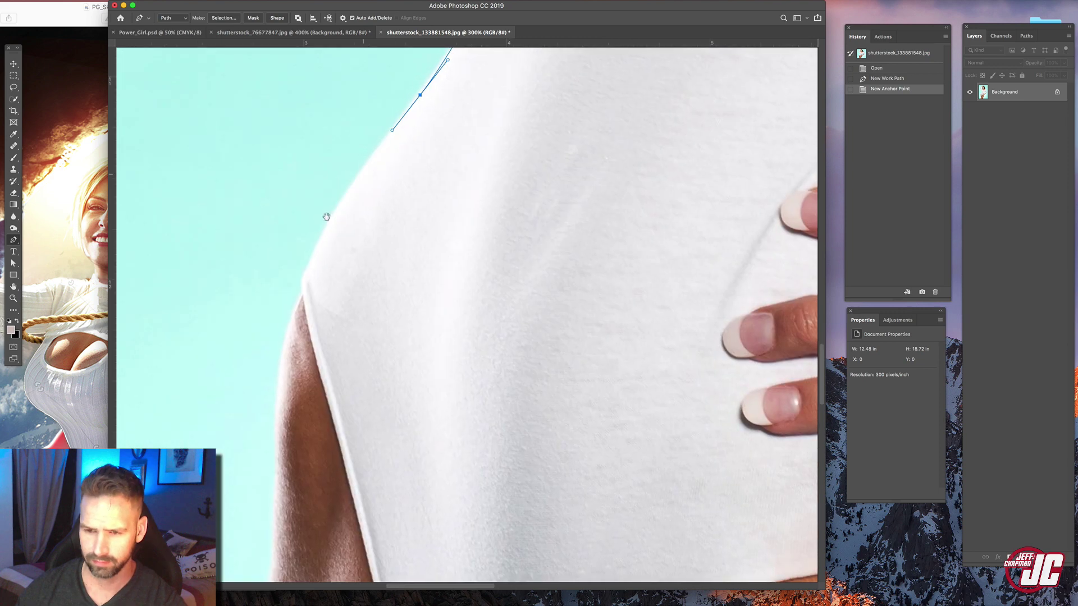
{"action": "left_click", "coordinate": [331, 219]}
{"action": "left_click", "coordinate": [304, 272]}
{"action": "left_click", "coordinate": [302, 281]}
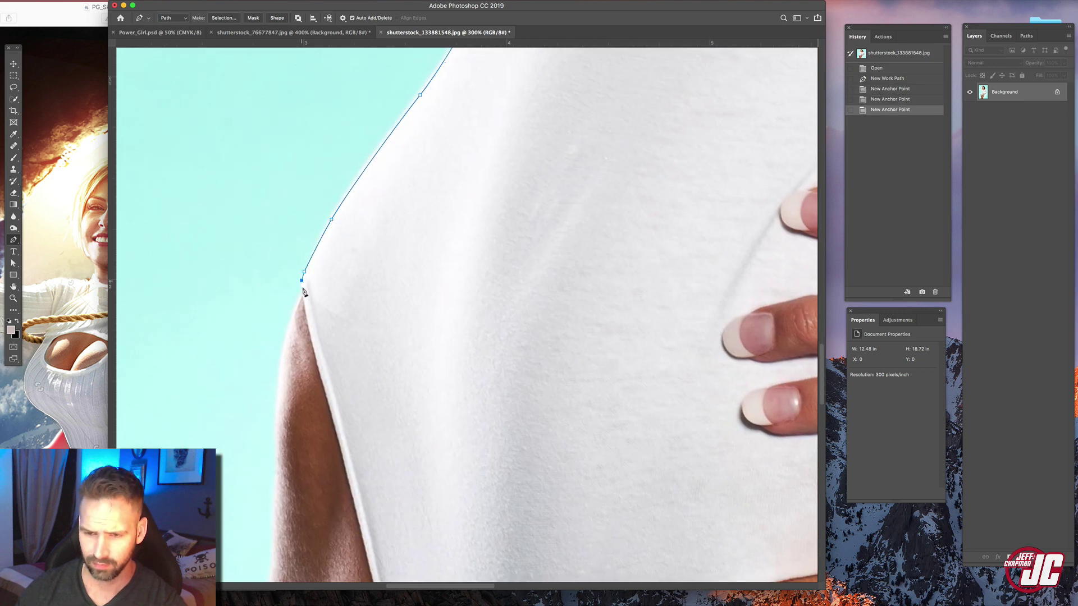
{"action": "left_click", "coordinate": [303, 291]}
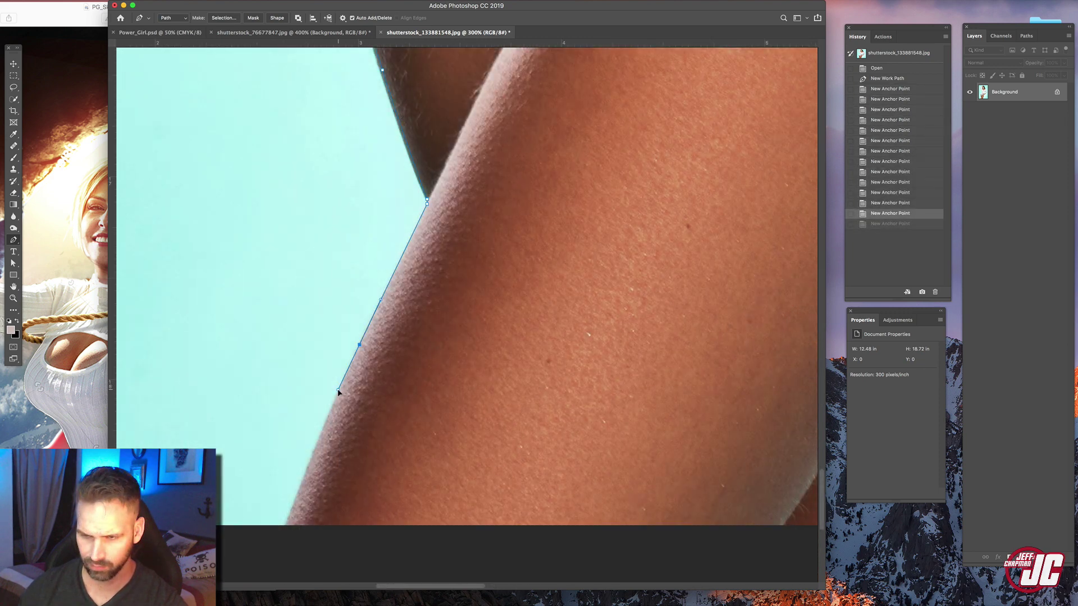
- Continue the path down the outer edge of the front leg and along just below the photo's lower border
{"action": "left_click", "coordinate": [338, 389]}
{"action": "left_click_drag", "start_coordinate": [287, 524], "coordinate": [305, 550]}
{"action": "left_click", "coordinate": [361, 549]}
{"action": "left_click", "coordinate": [428, 556]}
{"action": "left_click", "coordinate": [517, 549]}
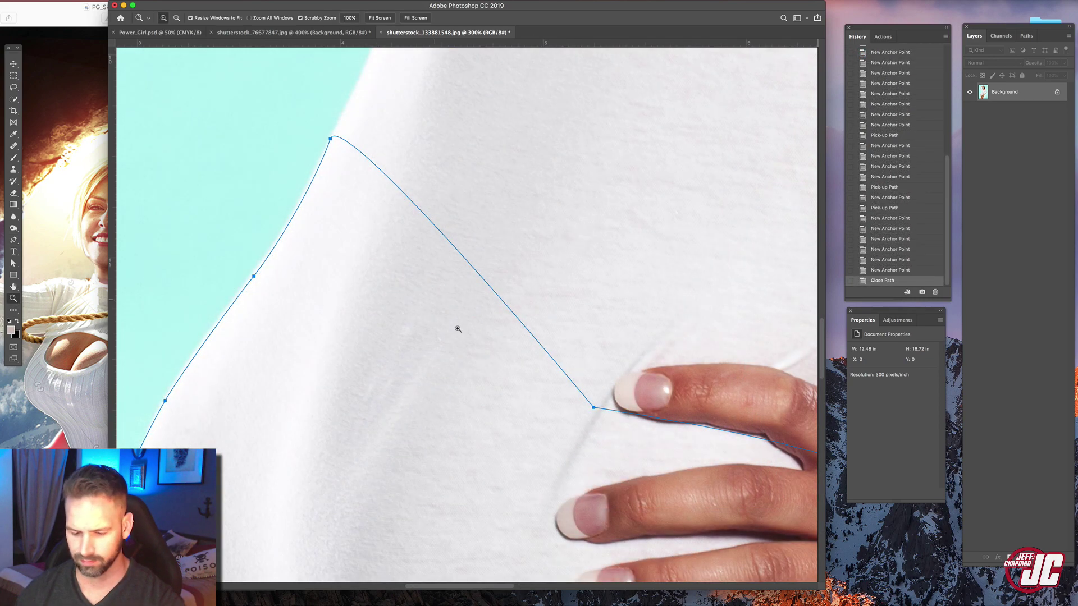
- Copy the outlined hips and legs into Power_Girl.psd and place them below the torso
{"action": "key", "text": "z"}
{"action": "left_click", "coordinate": [440, 336], "text": "alt"}
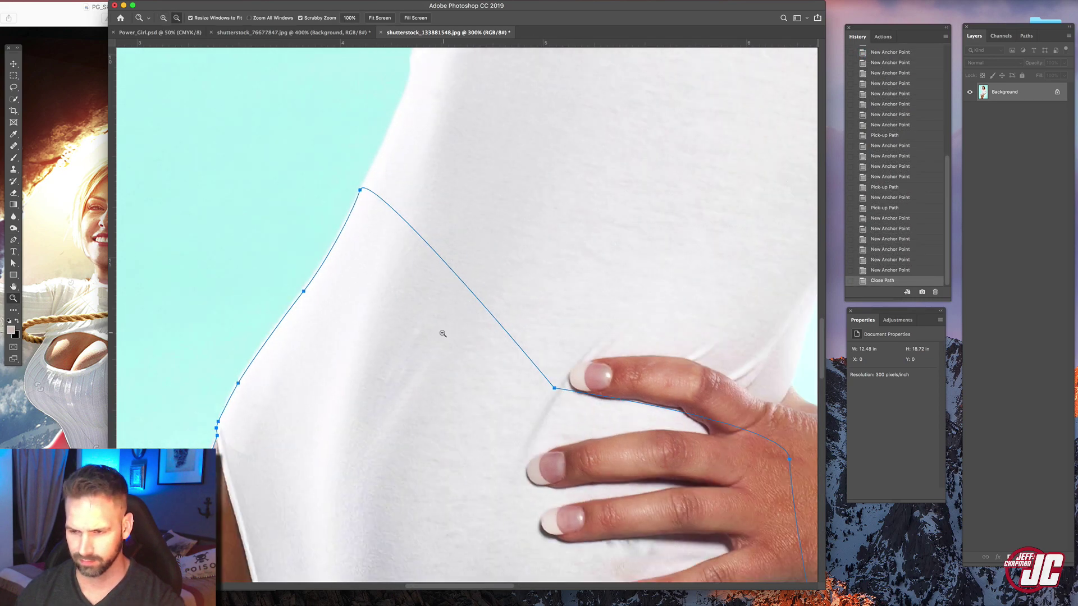
{"action": "scroll", "coordinate": [449, 345], "scroll_direction": "down", "scroll_amount": 5}
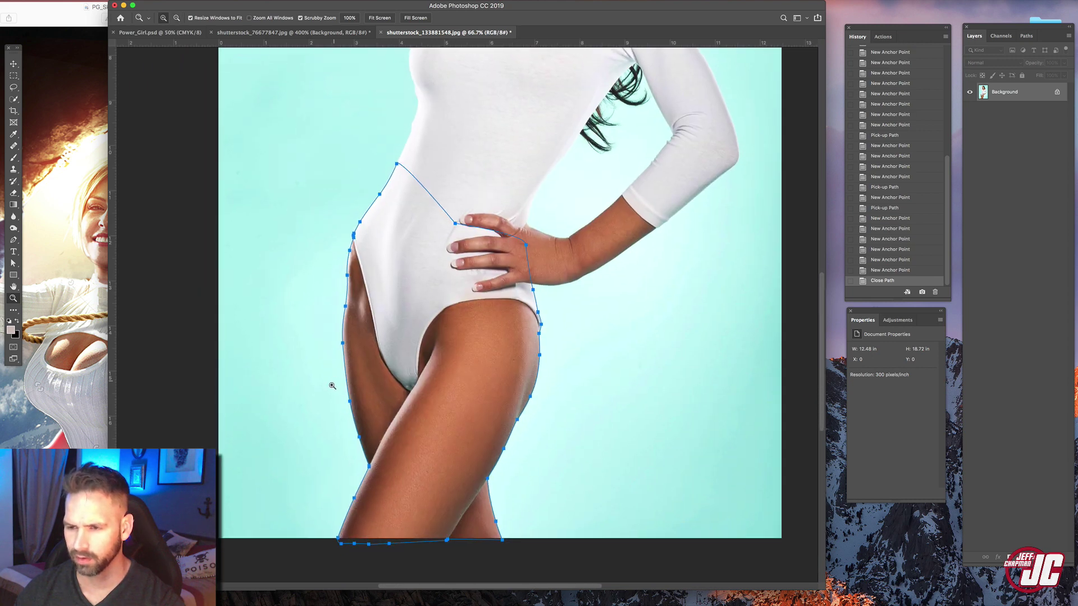
{"action": "key", "text": "v"}
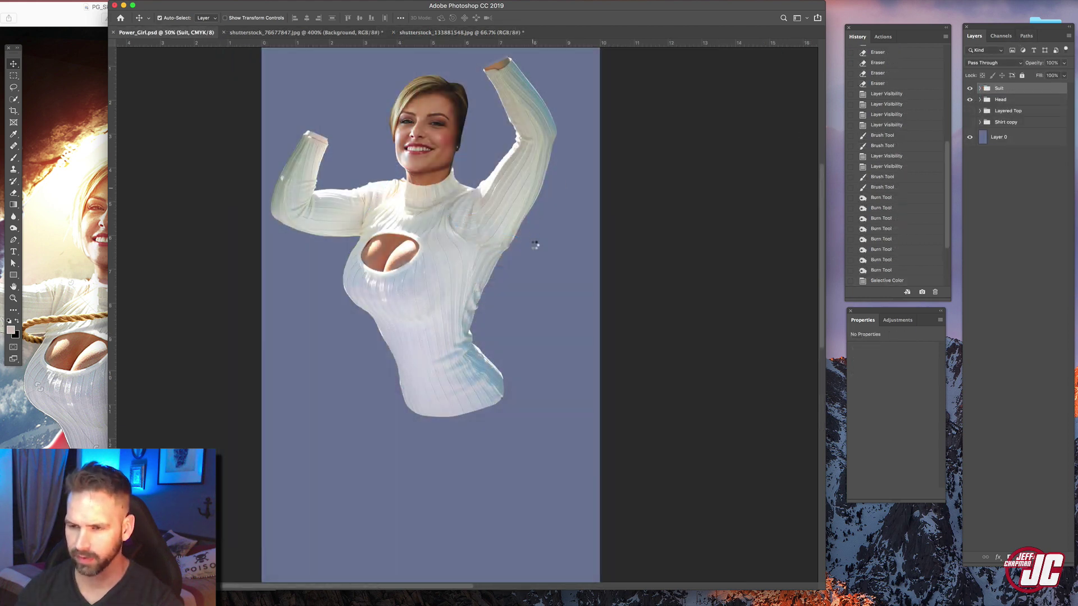
{"action": "key", "text": "super+v"}
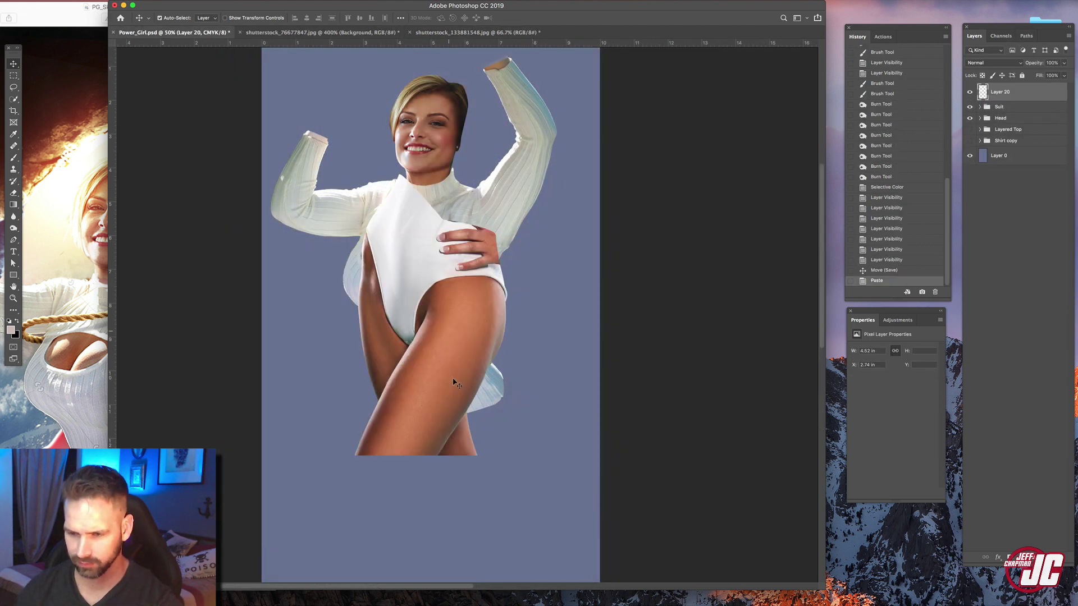
{"action": "left_click_drag", "start_coordinate": [453, 381], "coordinate": [463, 486]}
- Rotate the pasted lower body counter-clockwise and shift it so the hips line up with the waist of the shirt
{"action": "key", "text": "super+t"}
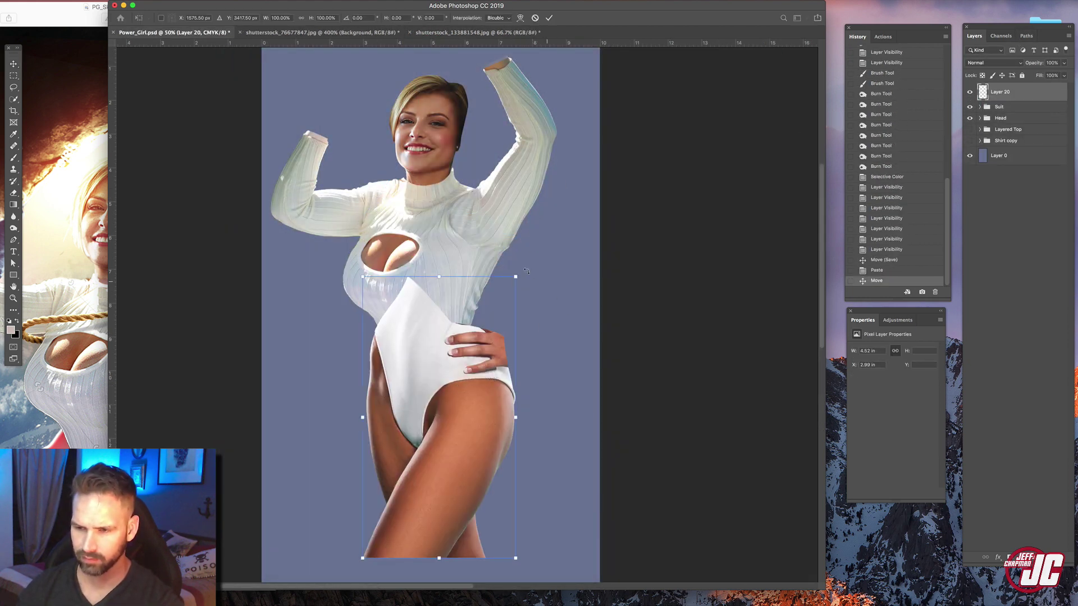
{"action": "left_click_drag", "start_coordinate": [522, 263], "coordinate": [457, 310]}
{"action": "left_click_drag", "start_coordinate": [414, 387], "coordinate": [452, 390]}
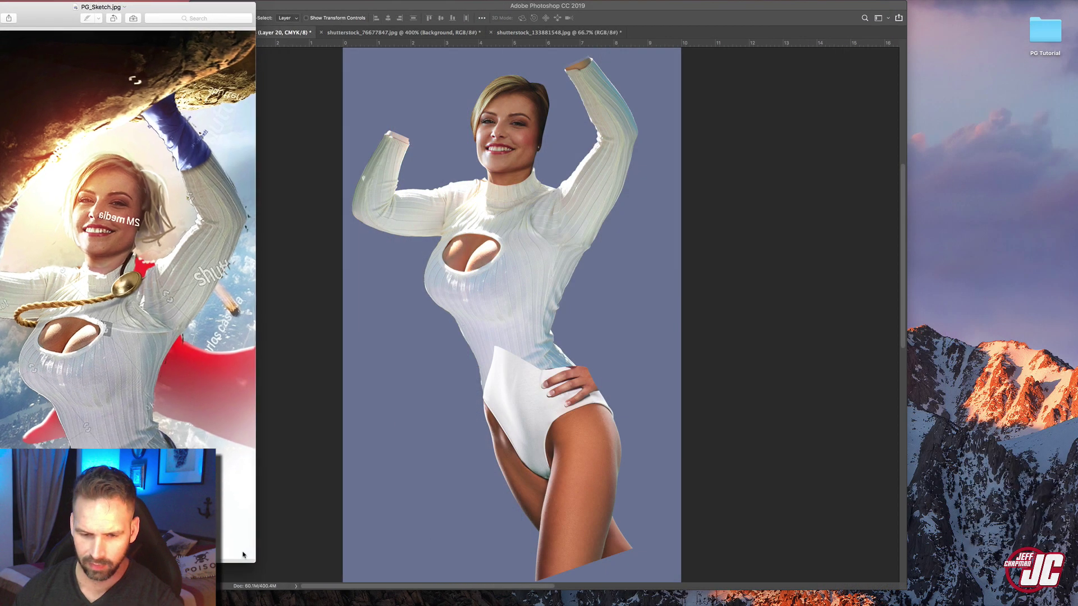
- Shrink the PG_Sketch.jpg reference window beside the canvas and bring the Photoshop panels back
{"action": "left_click_drag", "start_coordinate": [243, 555], "coordinate": [176, 554]}
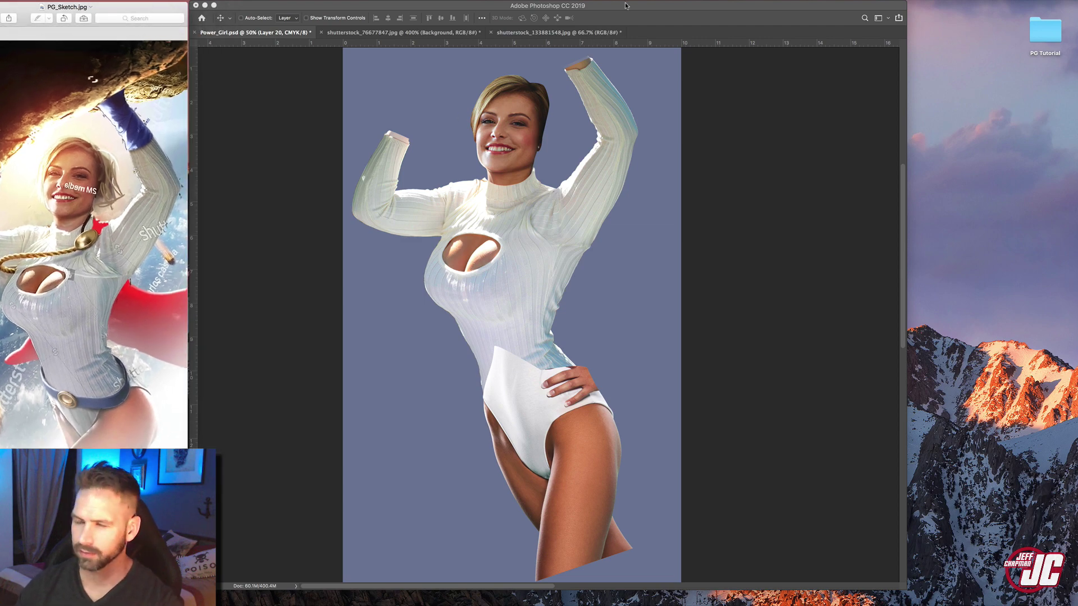
{"action": "key", "text": "Tab"}
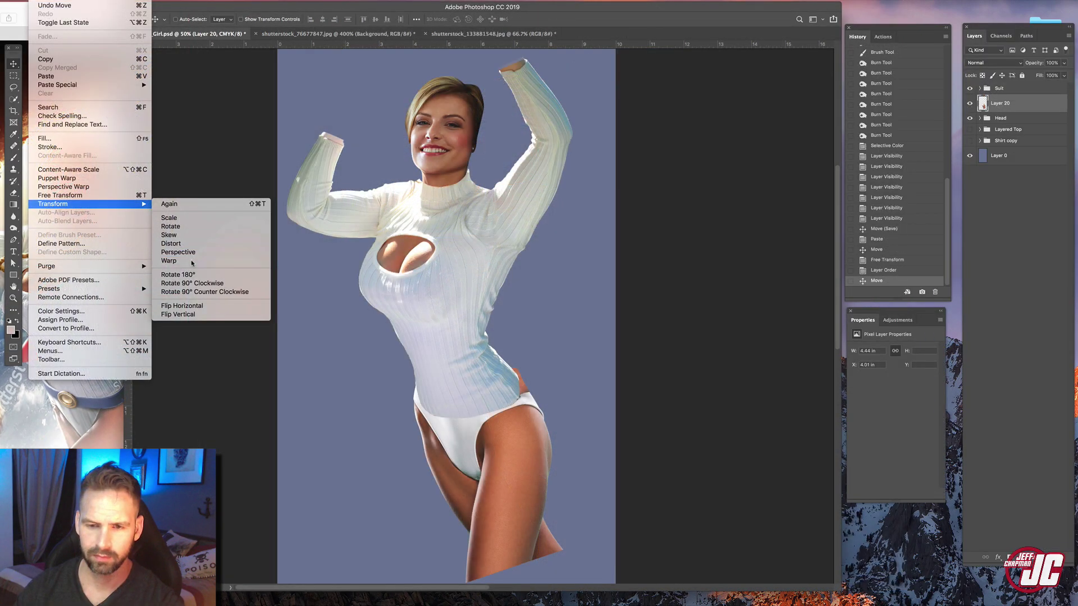
- Warp the lower-body layer to push out the outer hip and fit its waist under the shirt's hem
{"action": "left_click", "coordinate": [168, 261]}
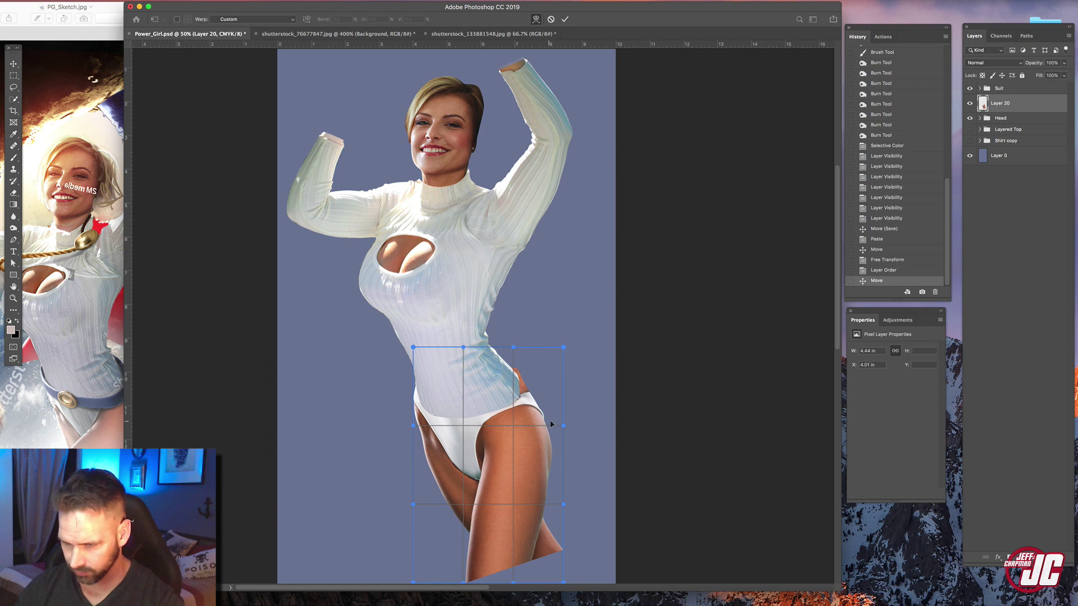
{"action": "left_click_drag", "start_coordinate": [550, 425], "coordinate": [574, 426]}
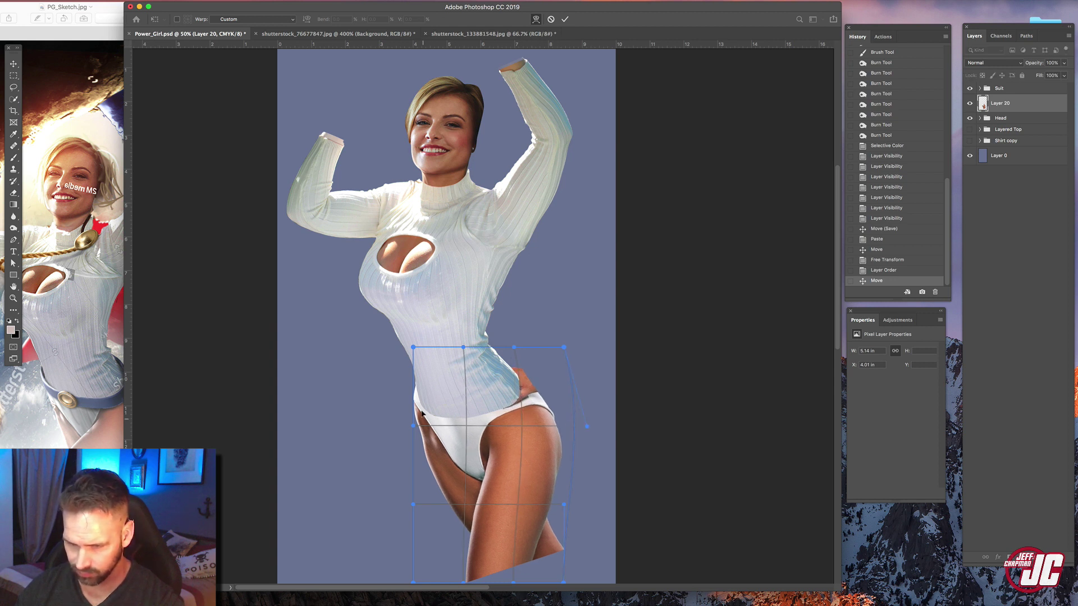
{"action": "left_click_drag", "start_coordinate": [421, 427], "coordinate": [427, 447]}
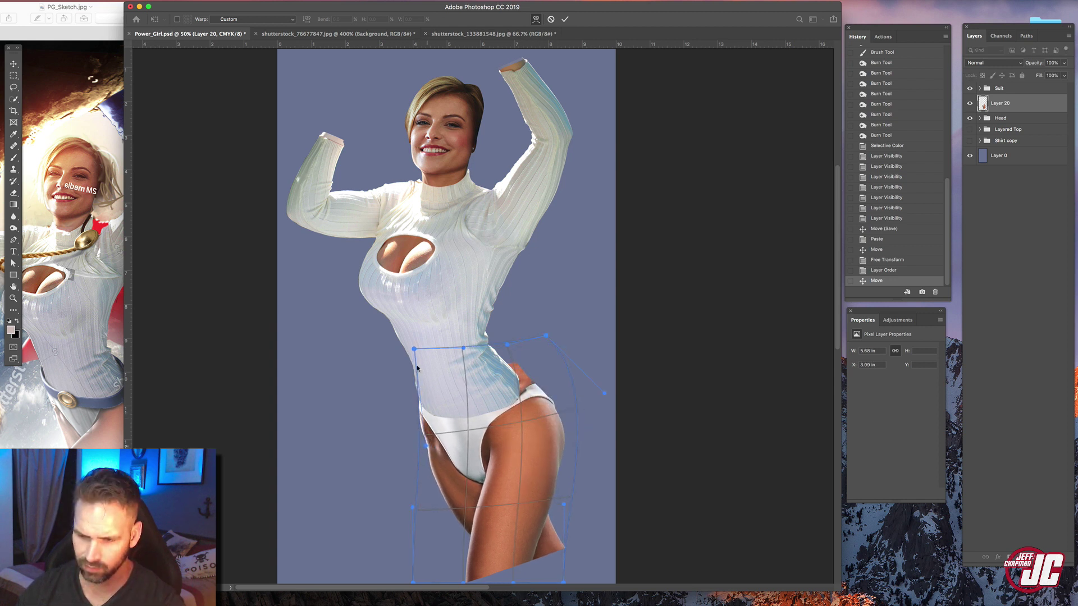
{"action": "left_click_drag", "start_coordinate": [419, 358], "coordinate": [415, 353]}
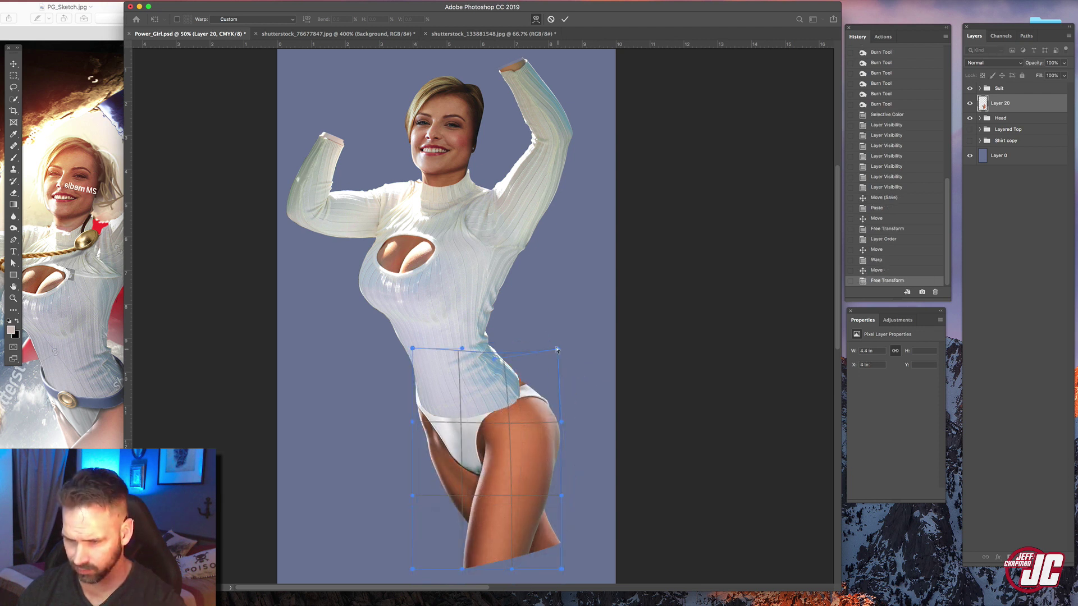
{"action": "left_click_drag", "start_coordinate": [557, 350], "coordinate": [546, 335]}
{"action": "left_click_drag", "start_coordinate": [561, 421], "coordinate": [568, 422]}
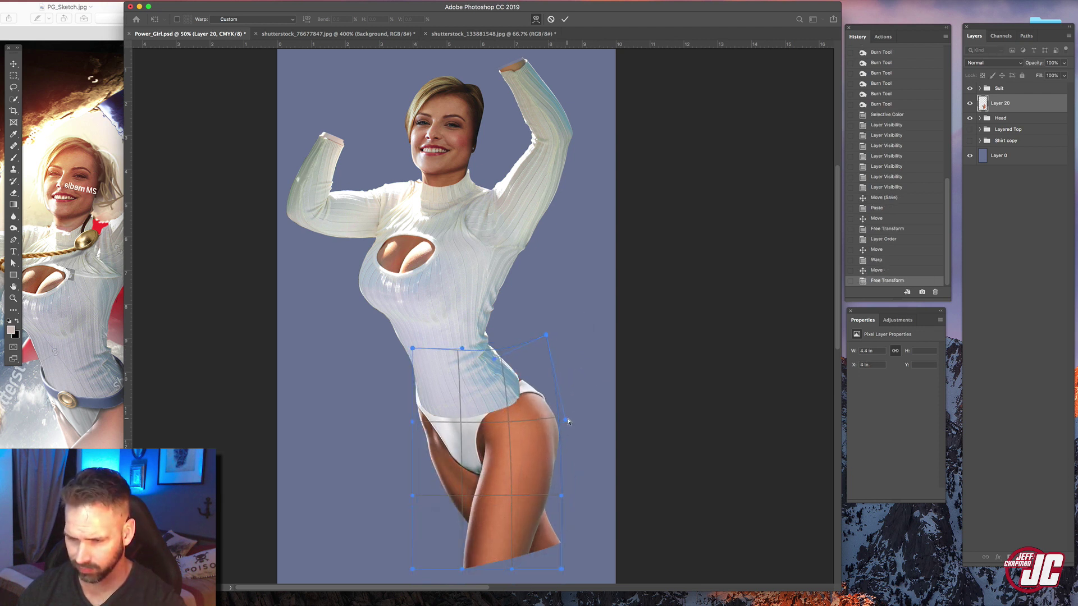
{"action": "key", "text": "Return"}
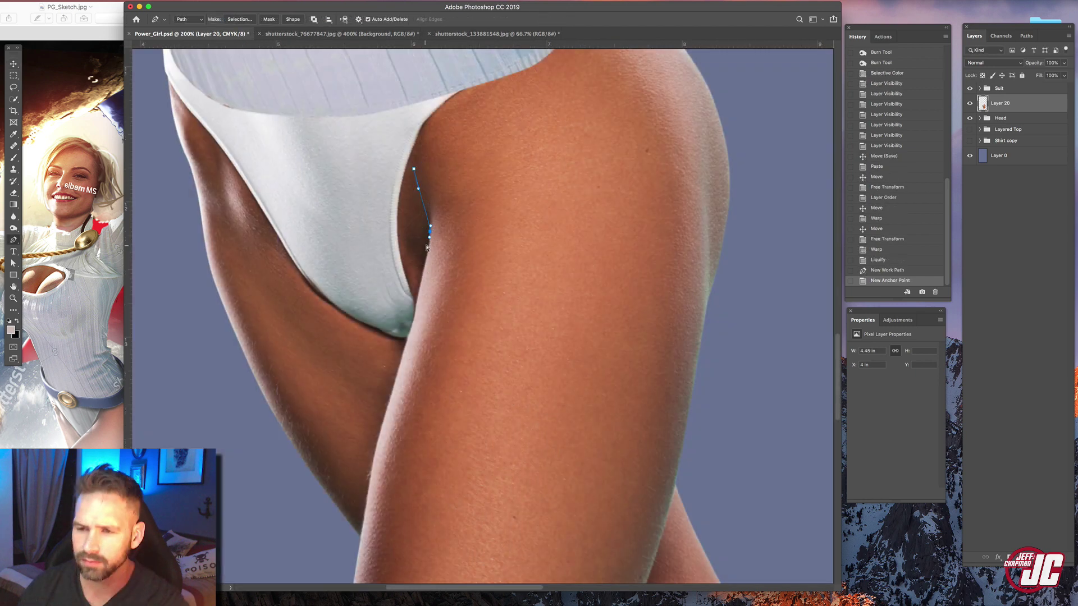
- Trace a Pen tool path down the inner edge of the front thigh, past the crotch, replacing the misplaced anchor point
{"action": "key", "text": "ctrl+z"}
{"action": "left_click", "coordinate": [426, 252]}
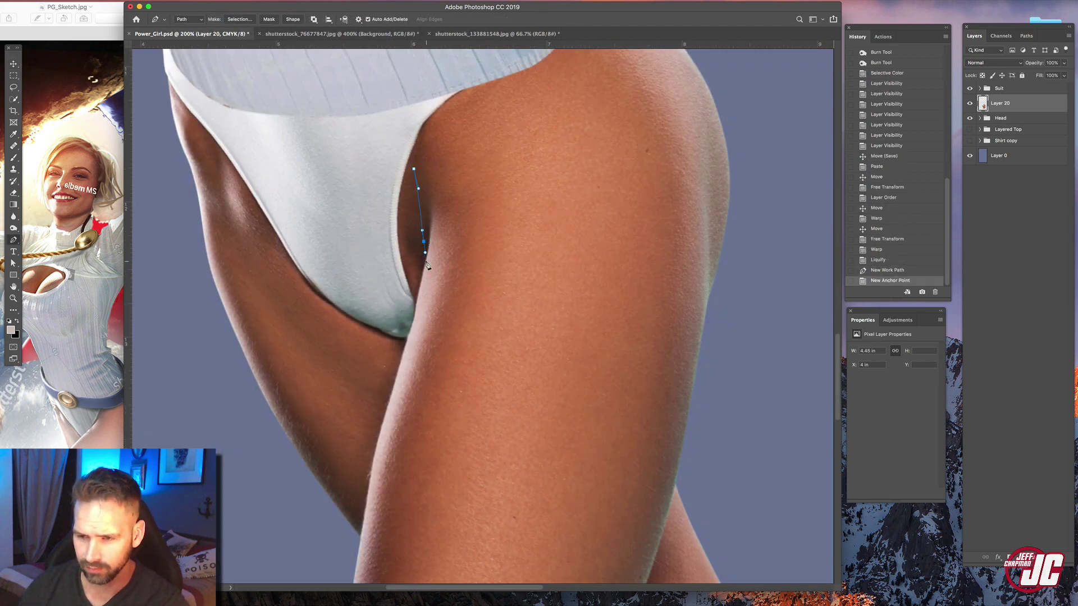
{"action": "left_click", "coordinate": [426, 260]}
{"action": "scroll", "coordinate": [426, 241], "scroll_direction": "down", "scroll_amount": 5}
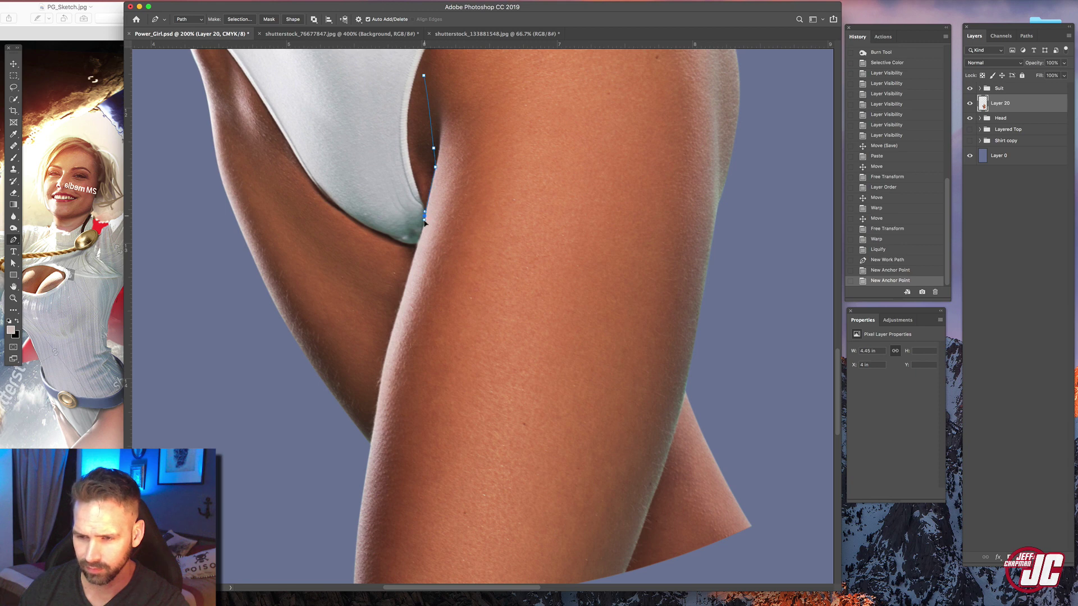
{"action": "left_click", "coordinate": [420, 240]}
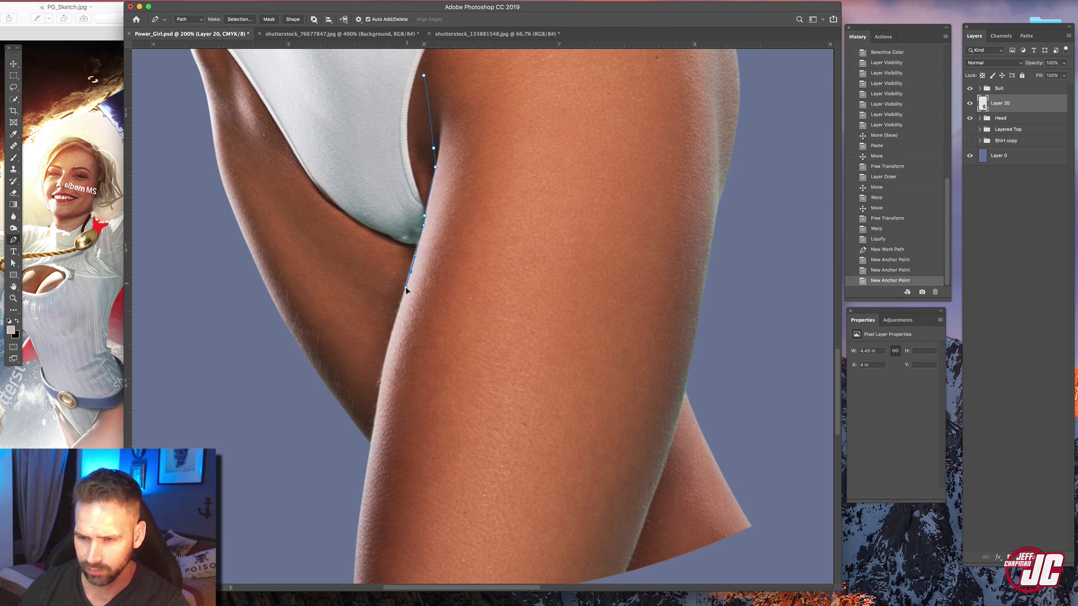
{"action": "left_click", "coordinate": [405, 289]}
{"action": "scroll", "coordinate": [396, 309], "scroll_direction": "down", "scroll_amount": 6}
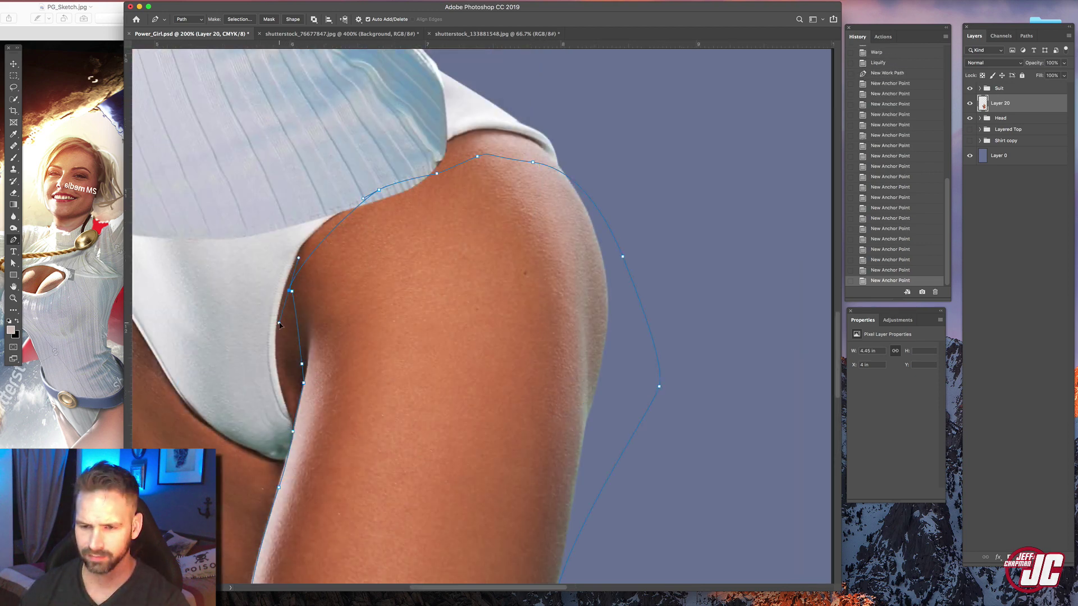
- Close the path around the front leg, convert it to a selection and cut the leg out of the lower-body layer
{"action": "left_click_drag", "start_coordinate": [279, 324], "coordinate": [289, 301]}
{"action": "key", "text": "super+z"}
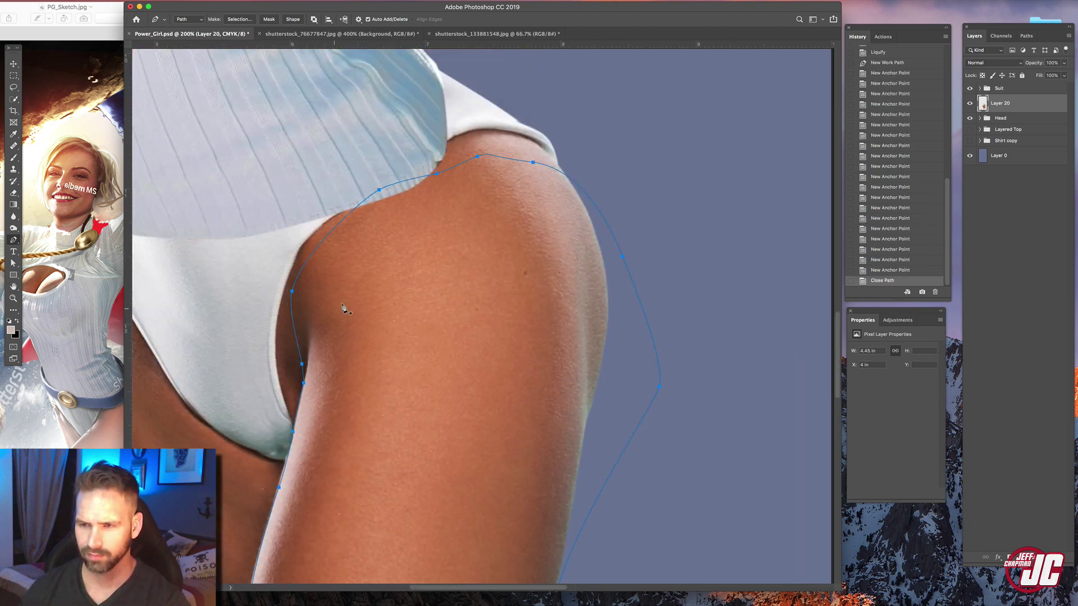
{"action": "key", "text": "super+Return"}
{"action": "key", "text": "v"}
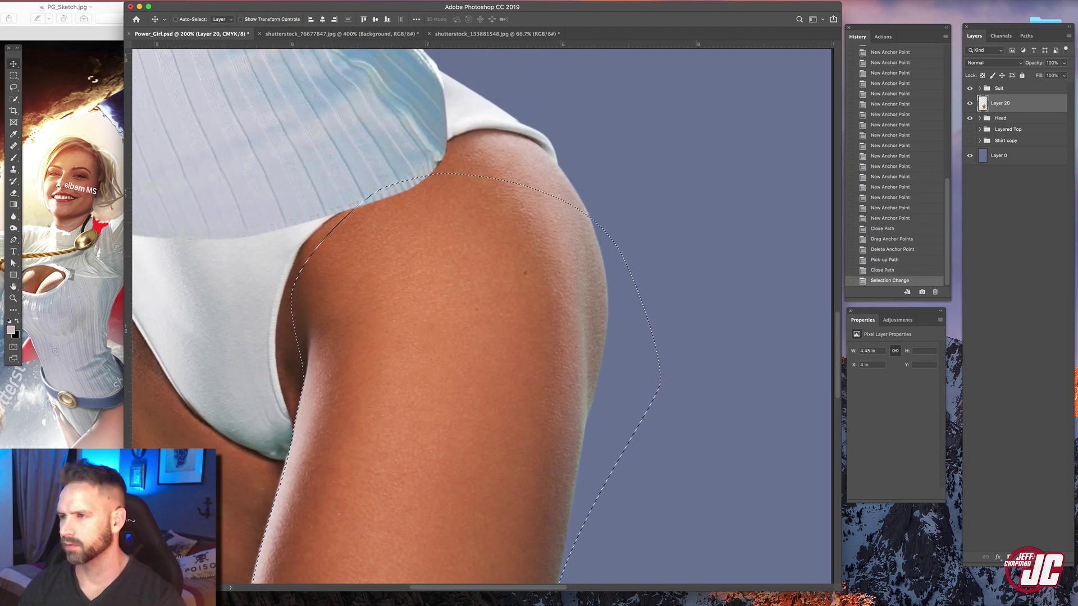
{"action": "key", "text": "super+x"}
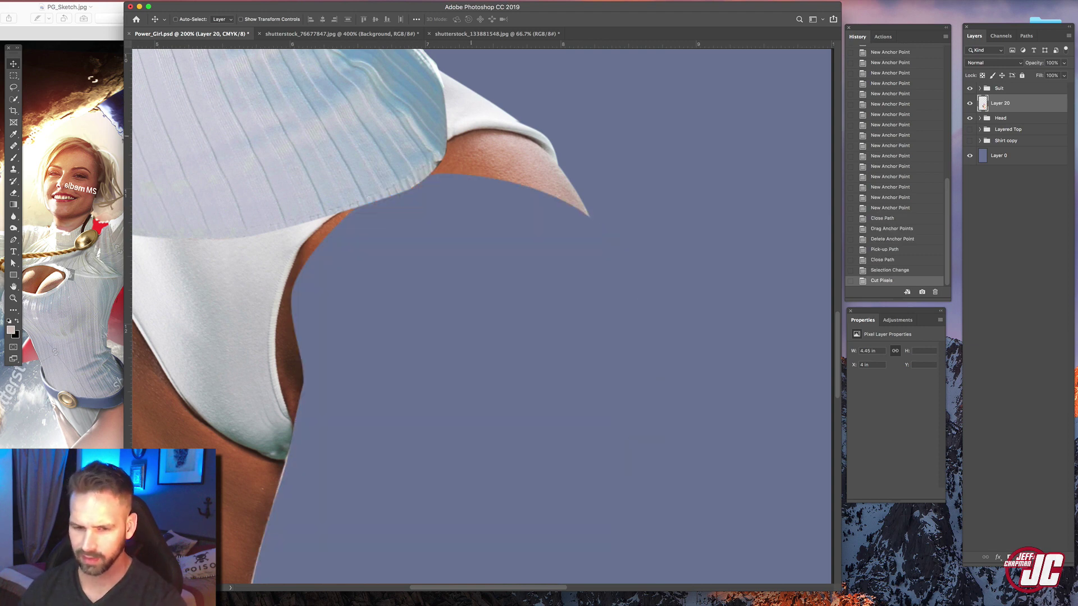
- Paste the cut front leg onto its own layer and move it back into place against the hip
{"action": "key", "text": "super+space"}
{"action": "left_click", "coordinate": [331, 334], "text": "alt+super"}
{"action": "left_click", "coordinate": [347, 351], "text": "alt+super"}
{"action": "left_click", "coordinate": [348, 352], "text": "alt+super"}
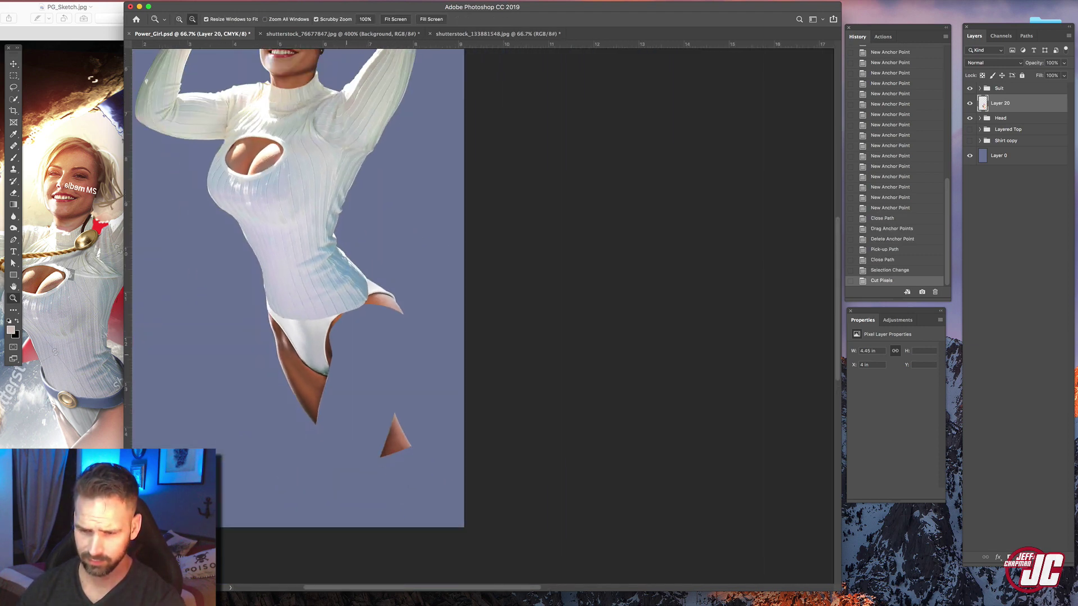
{"action": "key", "text": "super+v"}
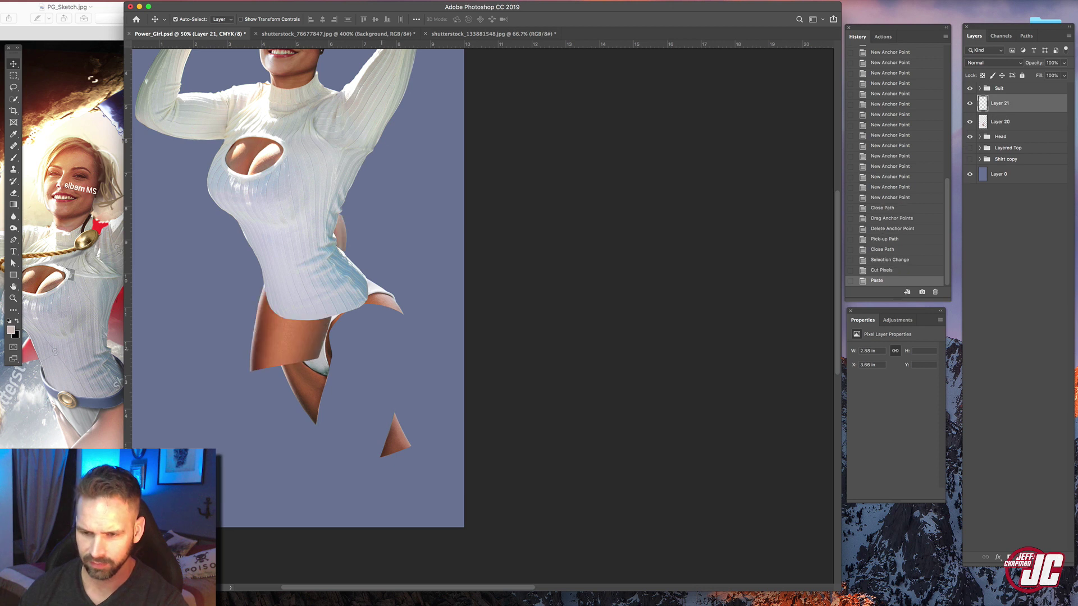
{"action": "left_click_drag", "start_coordinate": [311, 301], "coordinate": [357, 393]}
- Rotate the front leg layer clockwise so the thigh angles across the back leg, keeping its top under the shirt's hem
{"action": "key", "text": "super+t"}
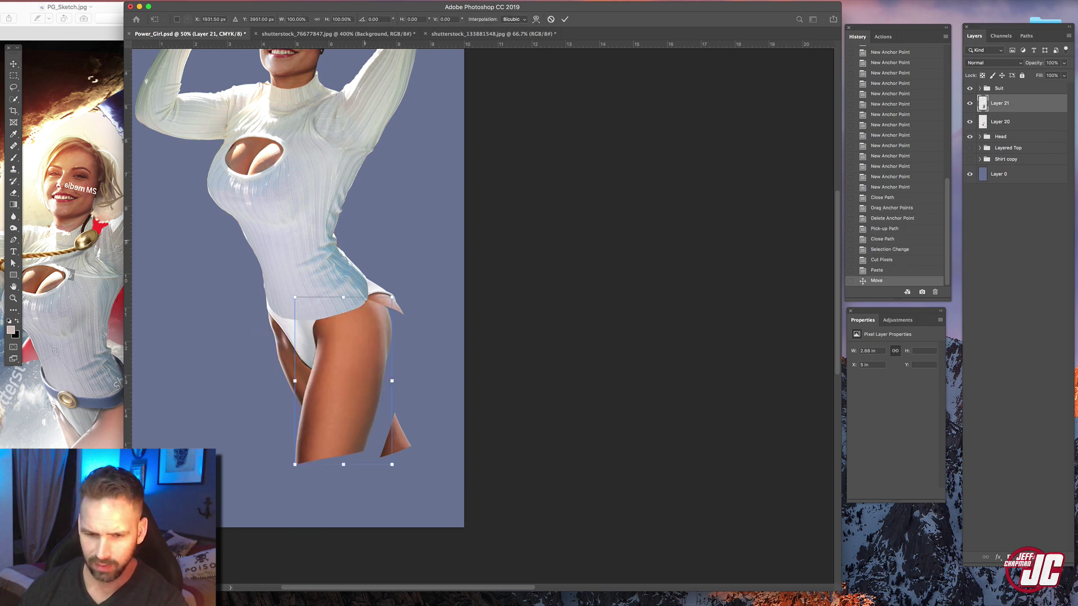
{"action": "key", "text": "Escape"}
{"action": "key", "text": "super+t"}
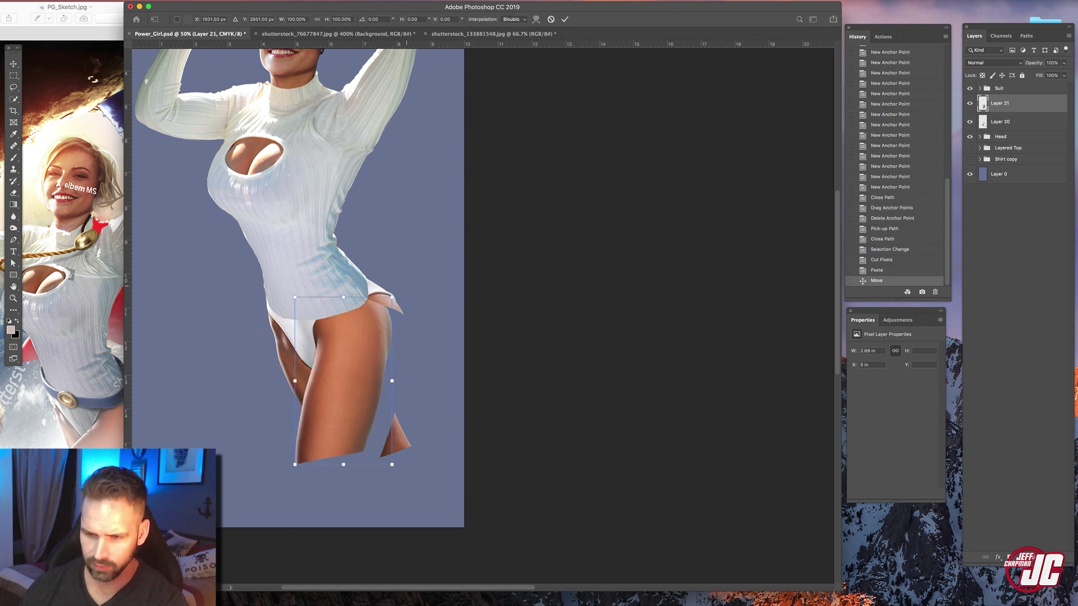
{"action": "left_click_drag", "start_coordinate": [440, 296], "coordinate": [439, 264]}
{"action": "key", "text": "Return"}
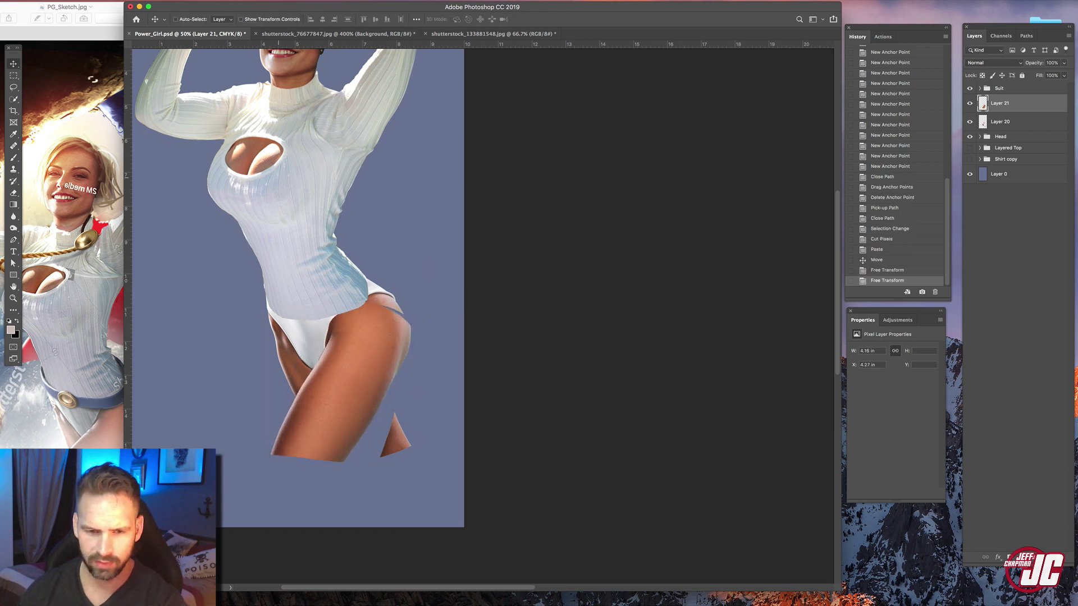
- Warp the front leg layer, bulging the lower outer thigh outward and pulling its outer hip corner inward to meet the bikini line
{"action": "key", "text": "z"}
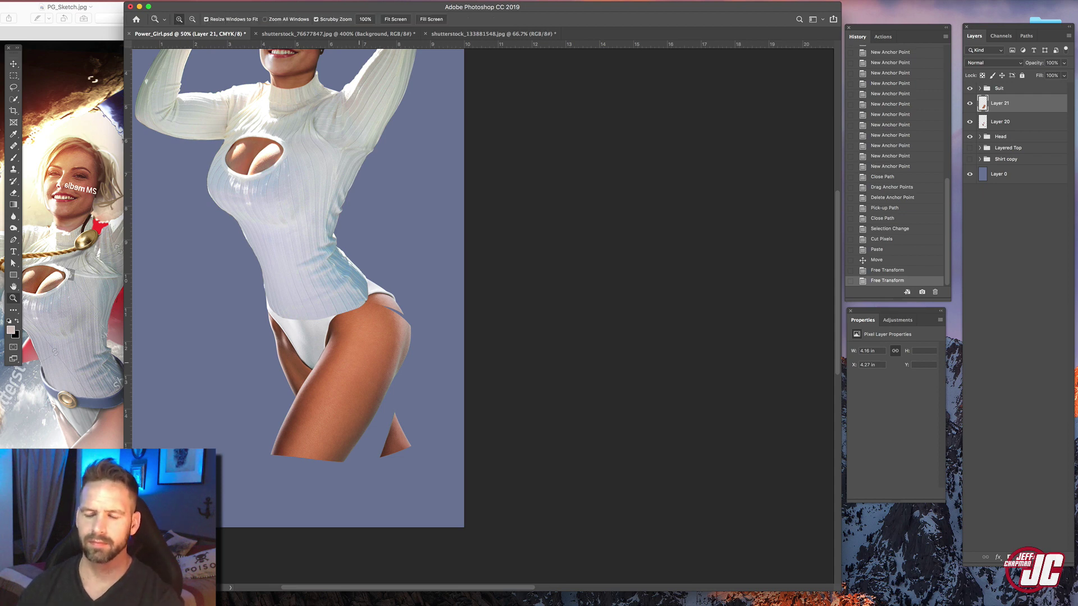
{"action": "double_click", "coordinate": [318, 398]}
{"action": "left_click", "coordinate": [34, 1]}
{"action": "mouse_move", "coordinate": [86, 206]}
{"action": "left_click", "coordinate": [182, 262]}
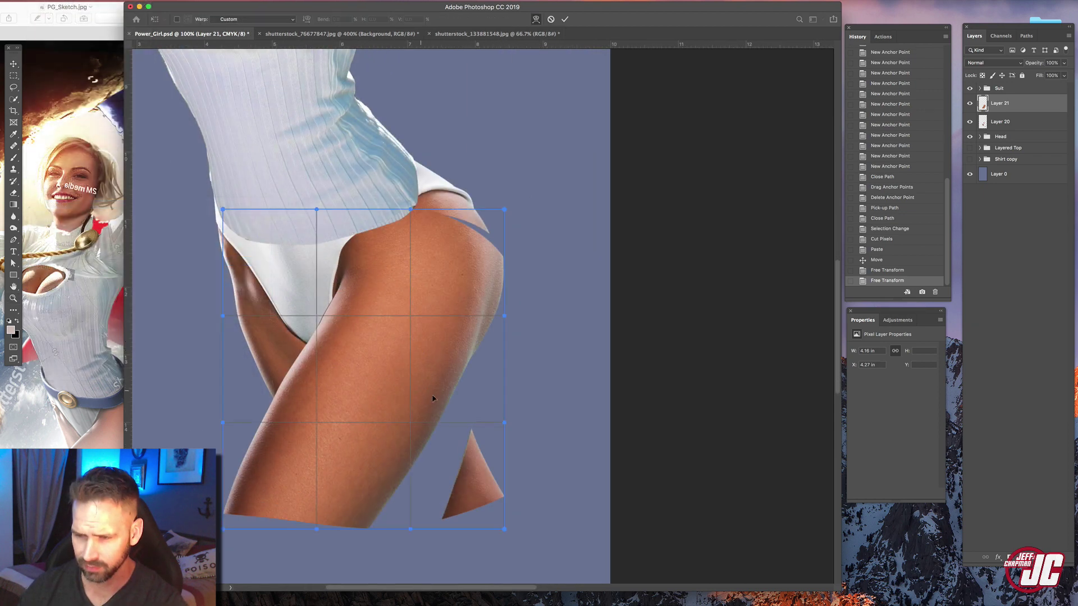
{"action": "left_click_drag", "start_coordinate": [456, 422], "coordinate": [465, 431]}
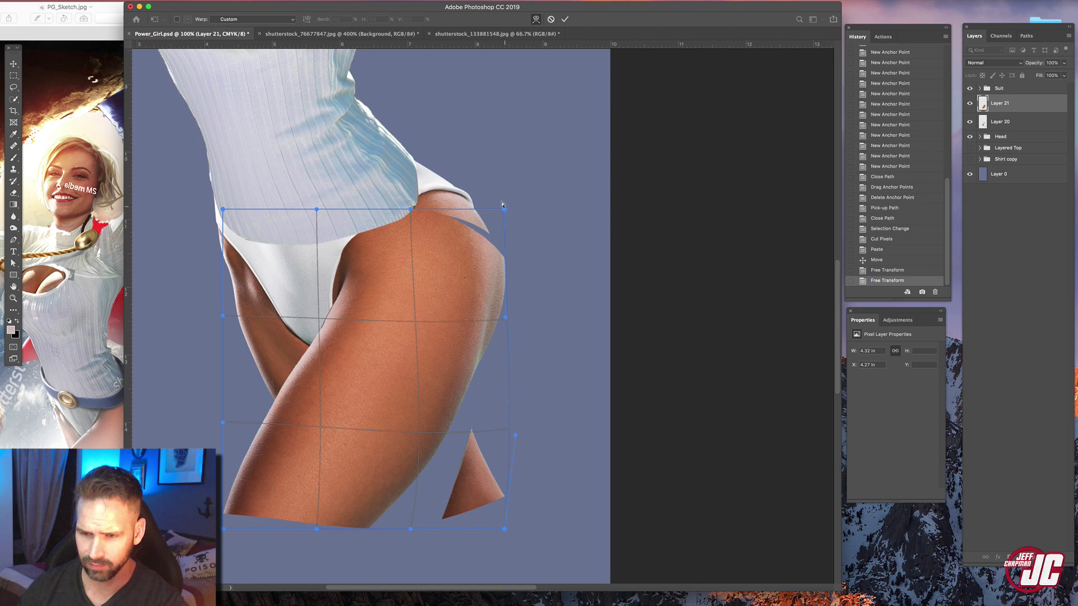
{"action": "left_click_drag", "start_coordinate": [503, 204], "coordinate": [482, 191]}
{"action": "left_click_drag", "start_coordinate": [318, 210], "coordinate": [324, 222]}
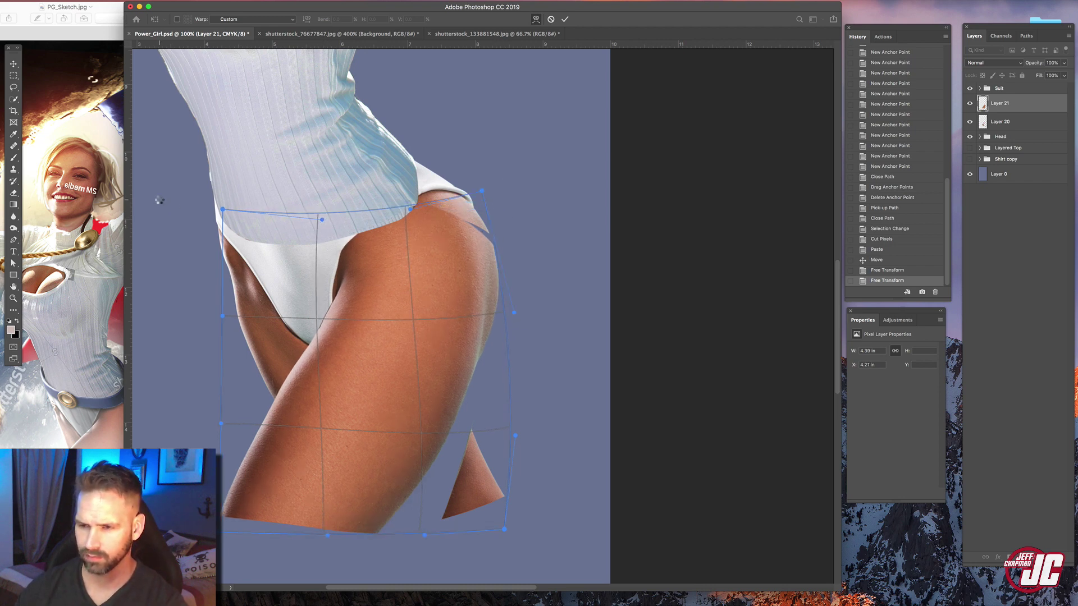
{"action": "key", "text": "Return"}
- Liquify the front leg with a brush of size 557, pushing the outer hip outward to close the gap with the layer behind
{"action": "left_click", "coordinate": [163, 1]}
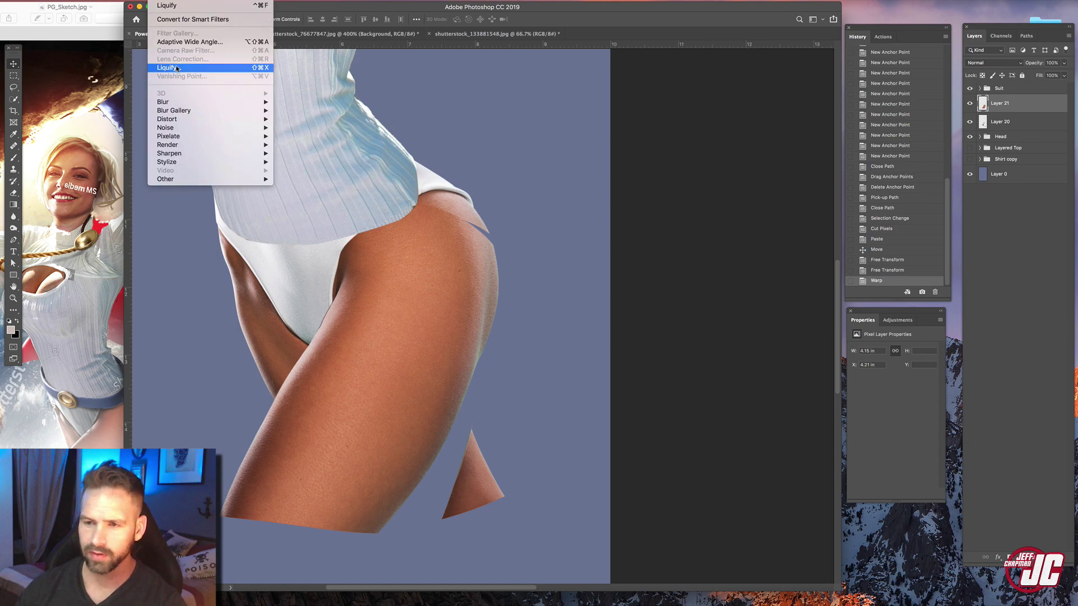
{"action": "left_click", "coordinate": [177, 68]}
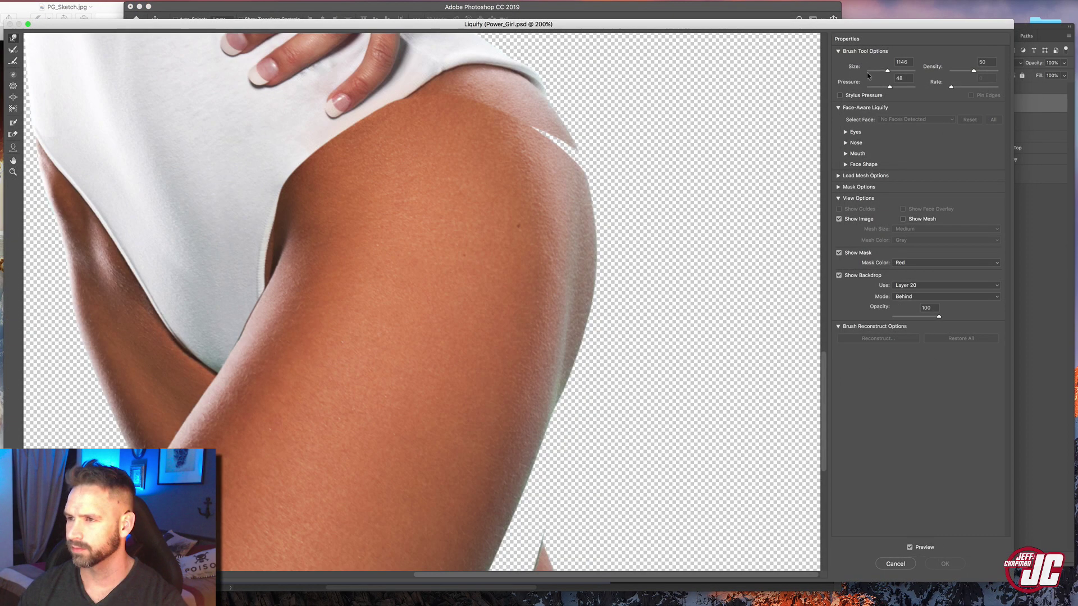
{"action": "left_click_drag", "start_coordinate": [885, 73], "coordinate": [883, 73]}
{"action": "left_click_drag", "start_coordinate": [572, 188], "coordinate": [582, 178]}
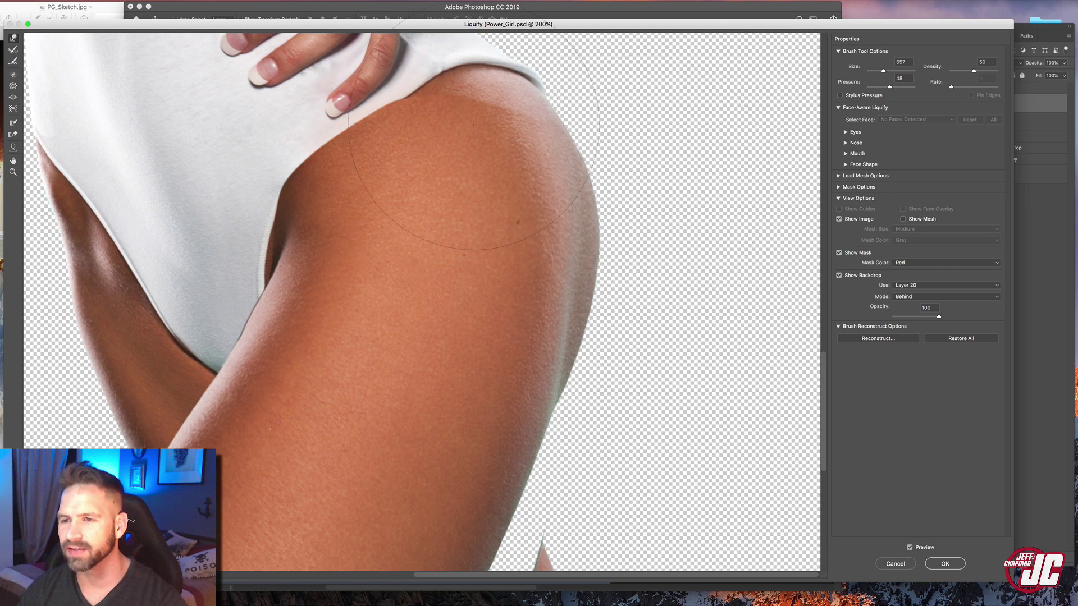
{"action": "left_click", "coordinate": [549, 287], "text": "alt"}
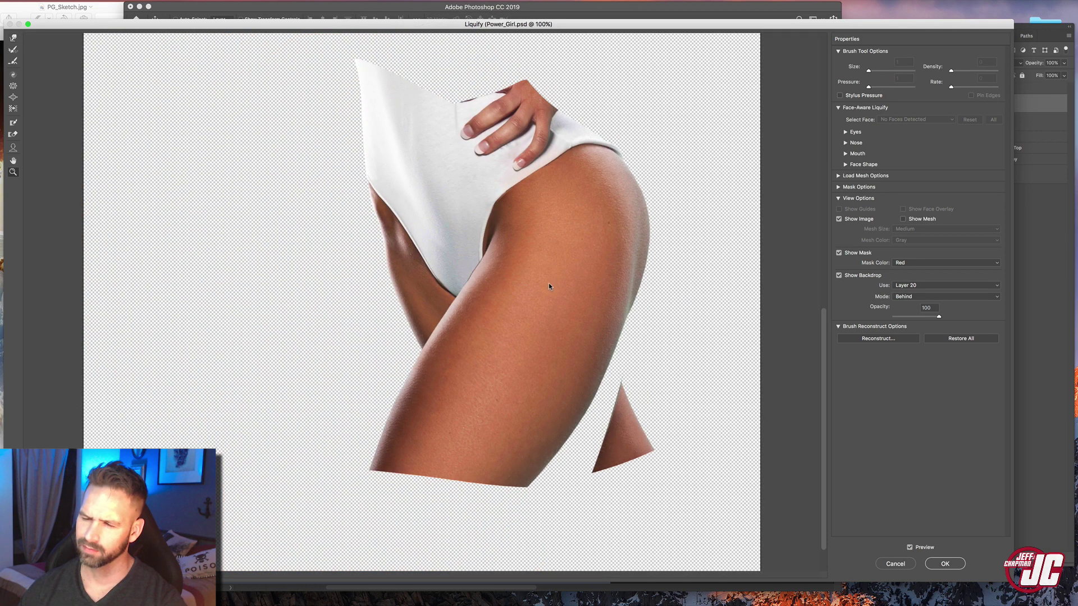
{"action": "left_click", "coordinate": [945, 563]}
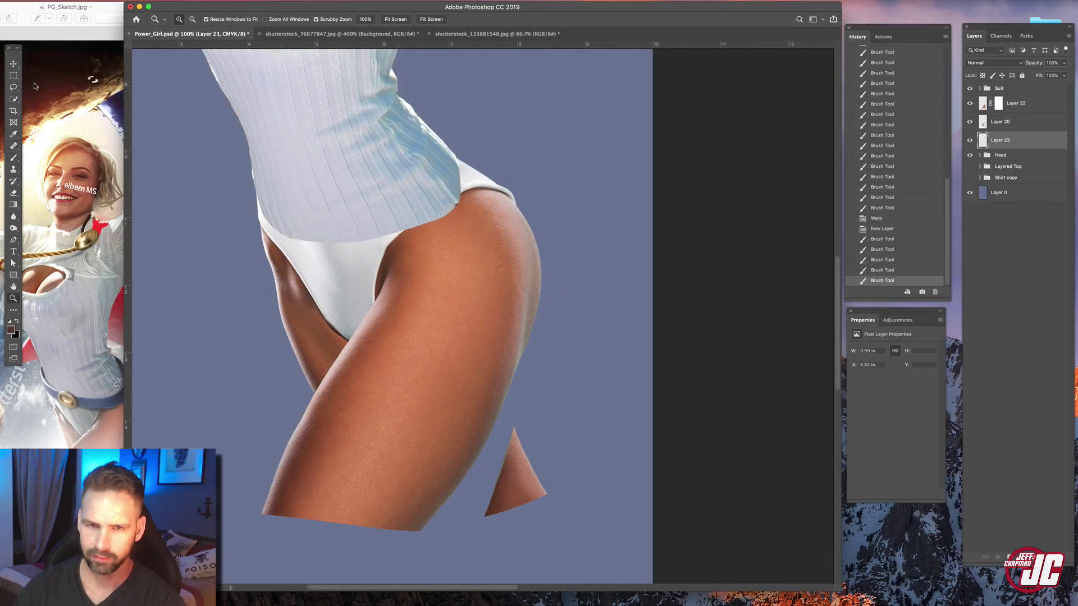
- Lasso the detached back-leg piece on Layer 20, cut and paste it onto its own layer, and place it beside the front thigh
{"action": "left_click", "coordinate": [1023, 127]}
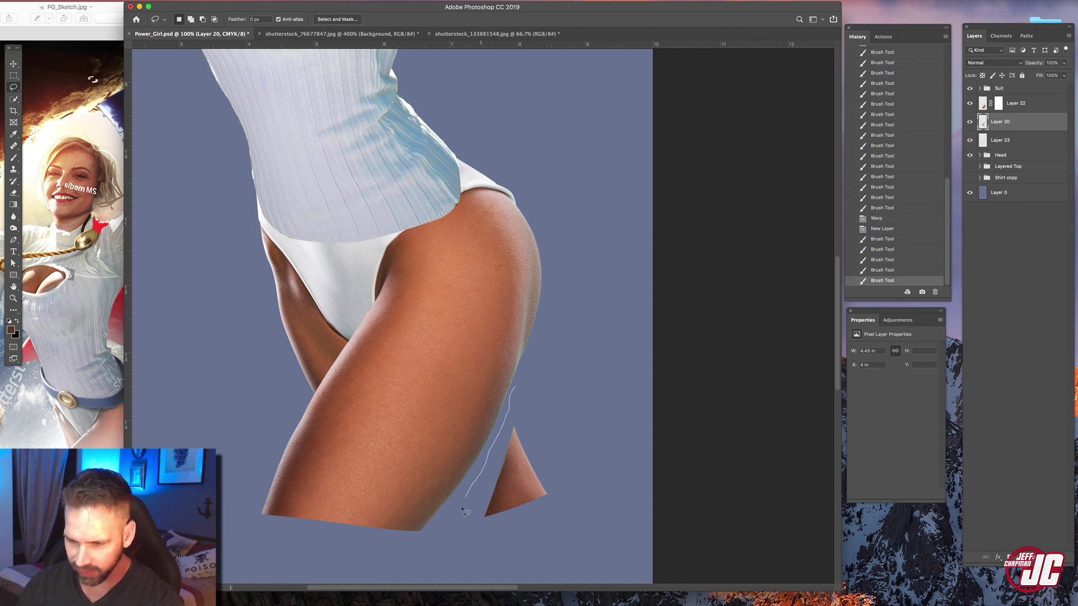
{"action": "mouse_move", "coordinate": [465, 512]}
{"action": "left_mouse_down"}
{"action": "mouse_move", "coordinate": [590, 494]}
{"action": "mouse_move", "coordinate": [540, 404]}
{"action": "mouse_move", "coordinate": [543, 387]}
{"action": "left_mouse_up"}
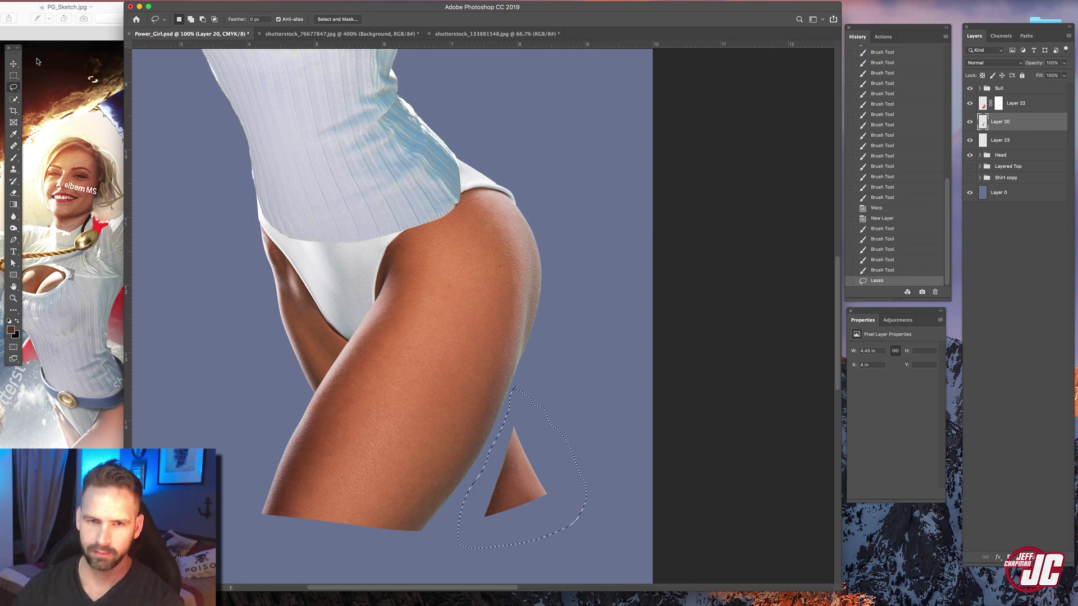
{"action": "key", "text": "v"}
{"action": "key", "text": "super+x"}
{"action": "key", "text": "super+v"}
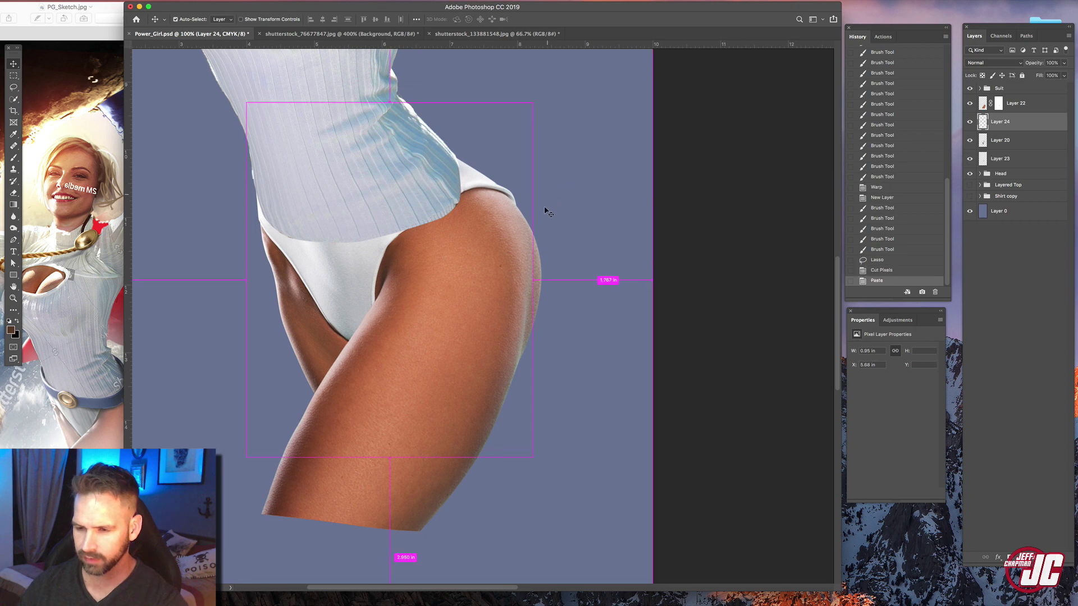
{"action": "left_click_drag", "start_coordinate": [482, 398], "coordinate": [508, 441]}
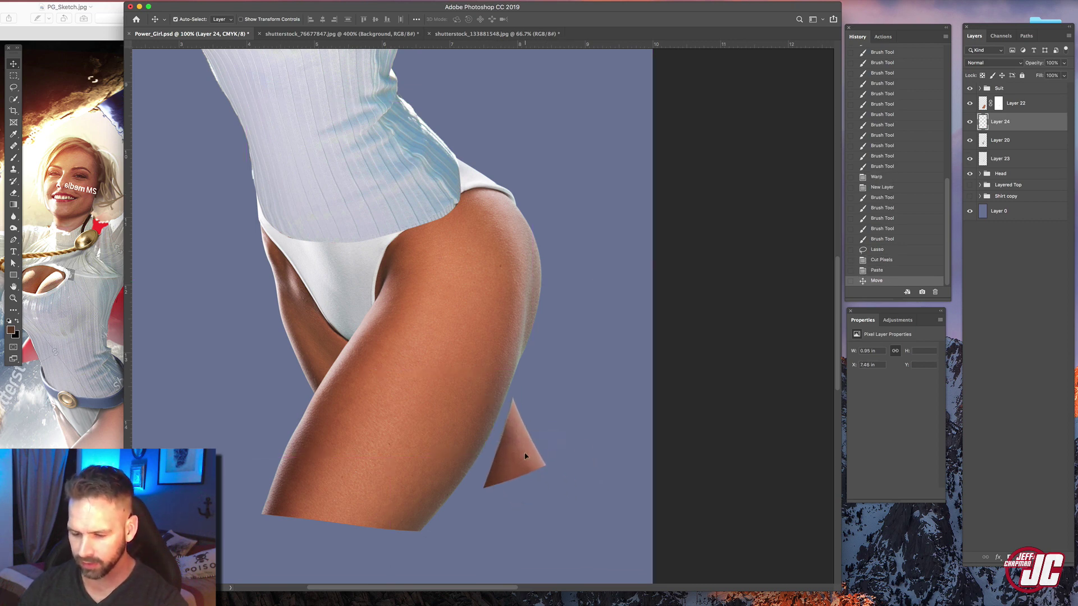
- Transform the pasted back-leg piece so it tucks in behind the front thigh
{"action": "key", "text": "super+t"}
{"action": "left_click_drag", "start_coordinate": [551, 385], "coordinate": [531, 375]}
{"action": "mouse_move", "coordinate": [554, 343]}
{"action": "left_mouse_down"}
{"action": "mouse_move", "coordinate": [562, 349]}
{"action": "mouse_move", "coordinate": [558, 341]}
{"action": "left_mouse_up"}
{"action": "key", "text": "Return"}
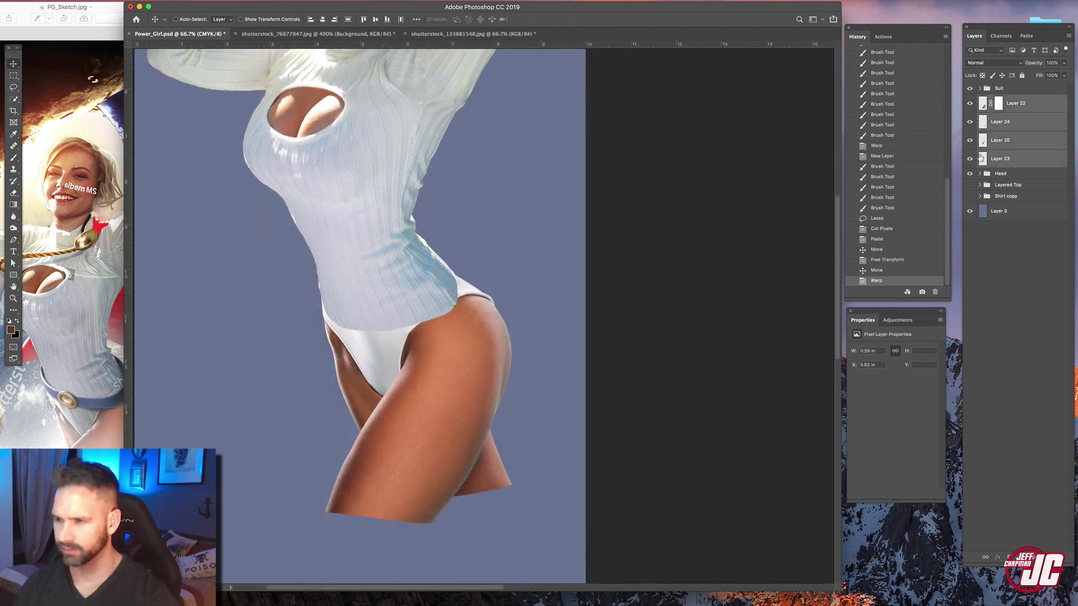
- Group the four leg layers and name the group Legs
{"action": "key", "text": "super+g"}
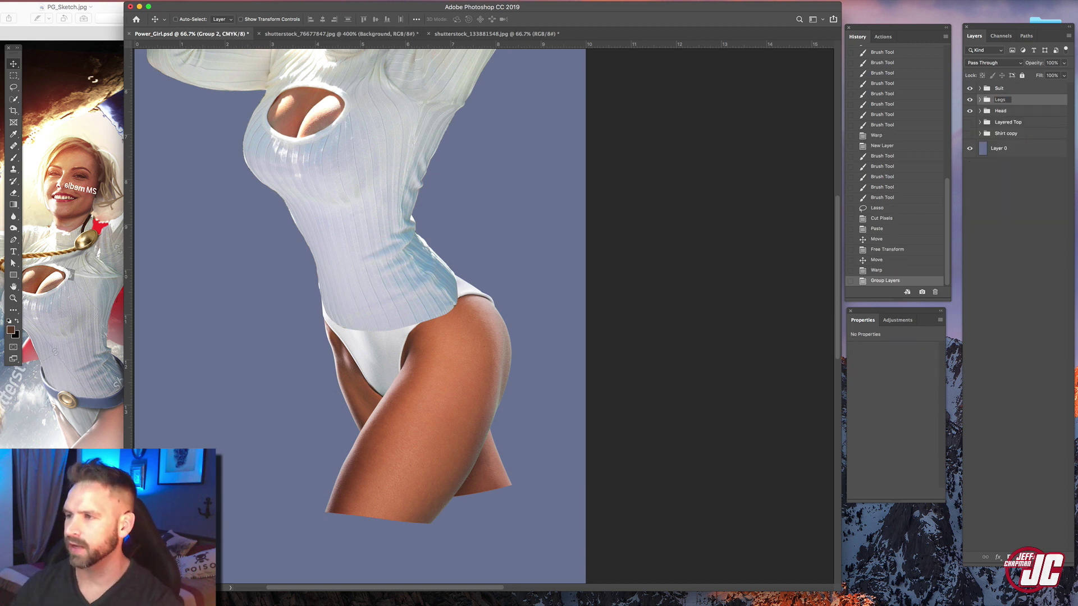
{"action": "key", "text": "Return"}
{"action": "key", "text": "Tab"}
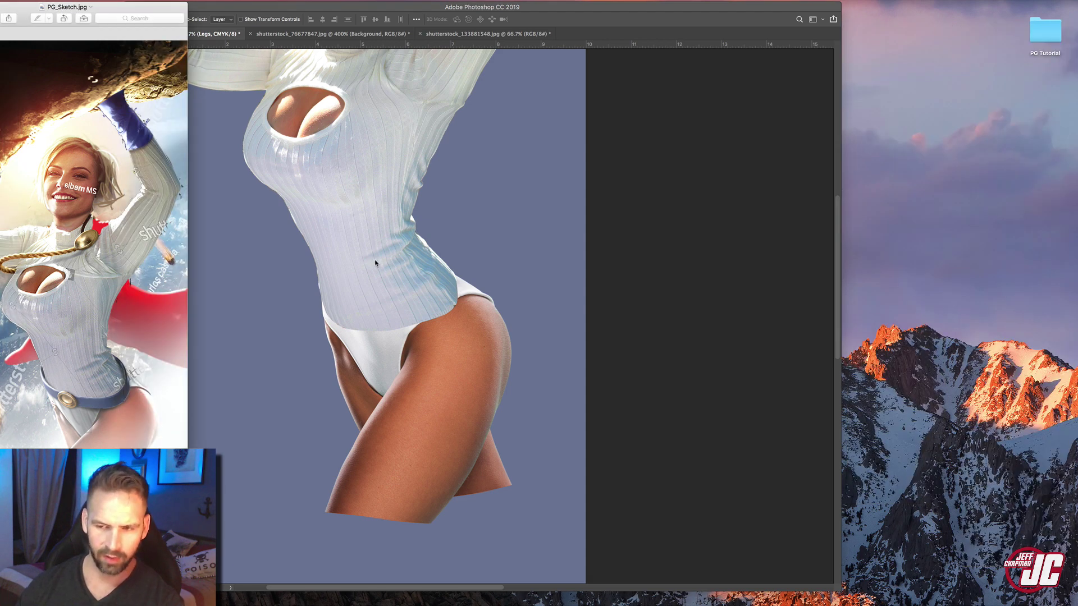
{"action": "key", "text": "Tab"}
- Skew the Legs group, rotate it about -4.24° and position it beneath the shirt so the hips line up with the waist
{"action": "key", "text": "ctrl+t"}
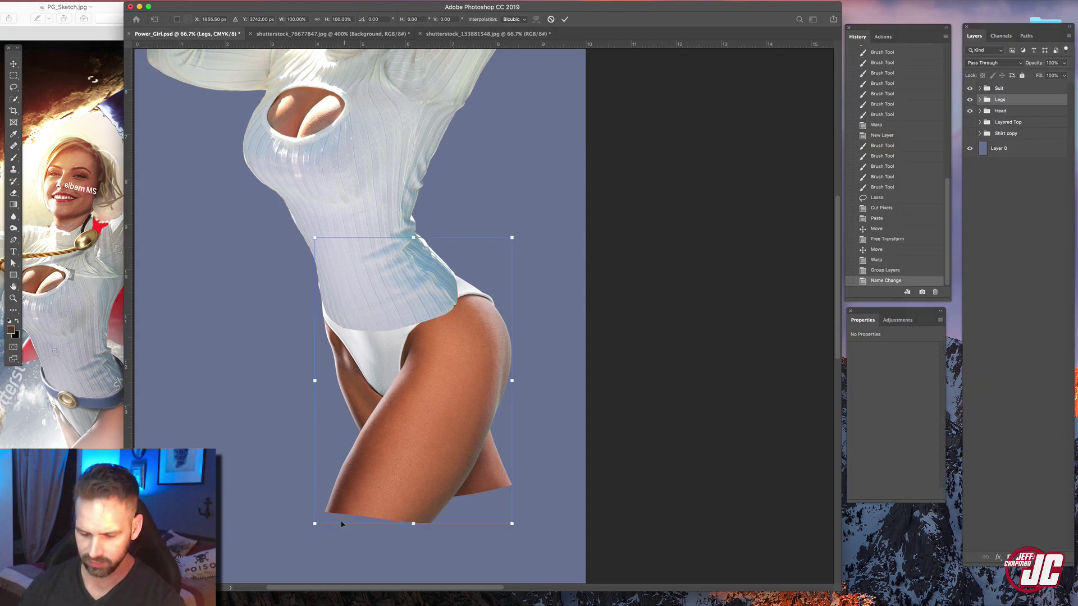
{"action": "left_click_drag", "start_coordinate": [314, 524], "coordinate": [311, 518]}
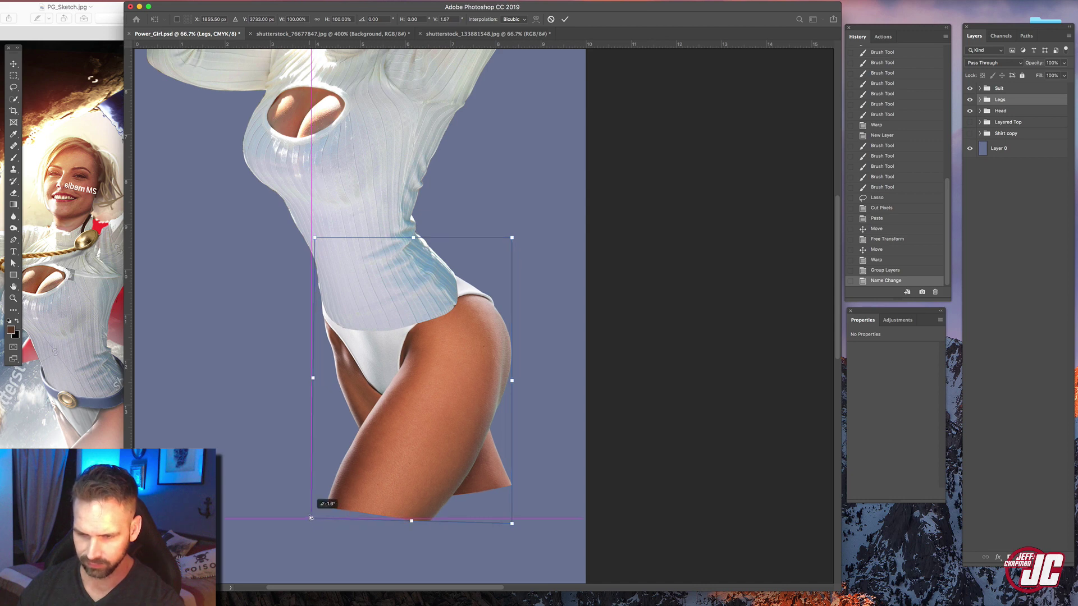
{"action": "left_click_drag", "start_coordinate": [512, 523], "coordinate": [511, 523]}
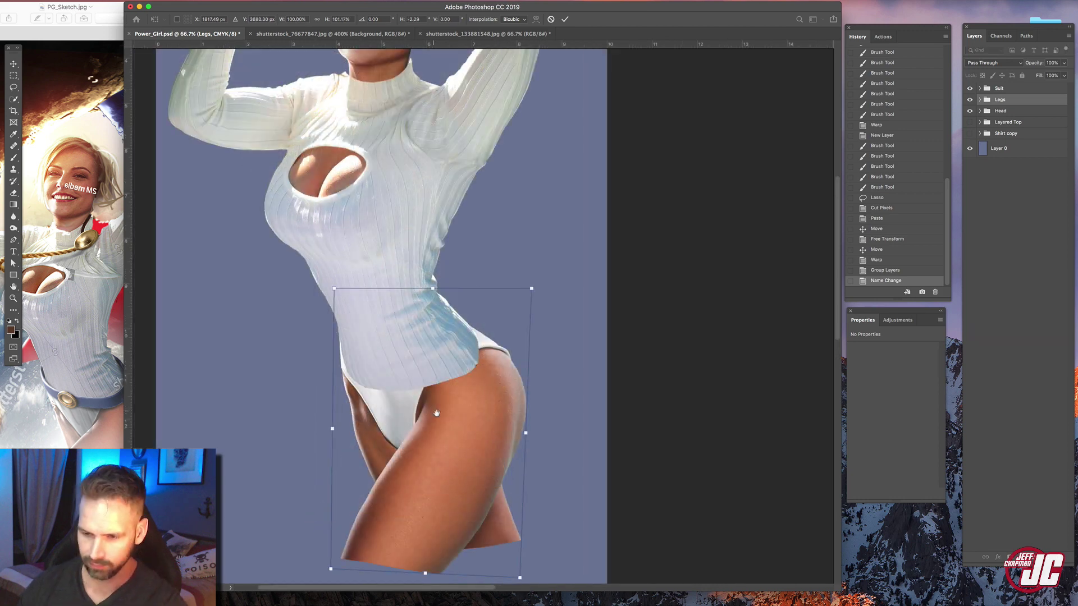
{"action": "scroll", "coordinate": [480, 484], "scroll_direction": "down", "scroll_amount": 1}
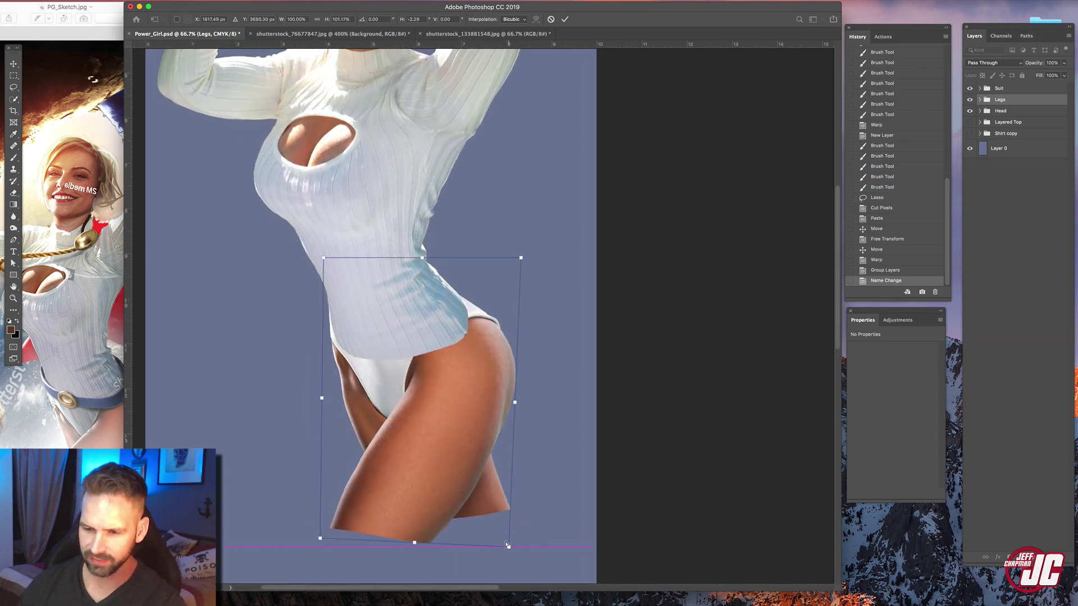
{"action": "left_click_drag", "start_coordinate": [504, 541], "coordinate": [498, 546]}
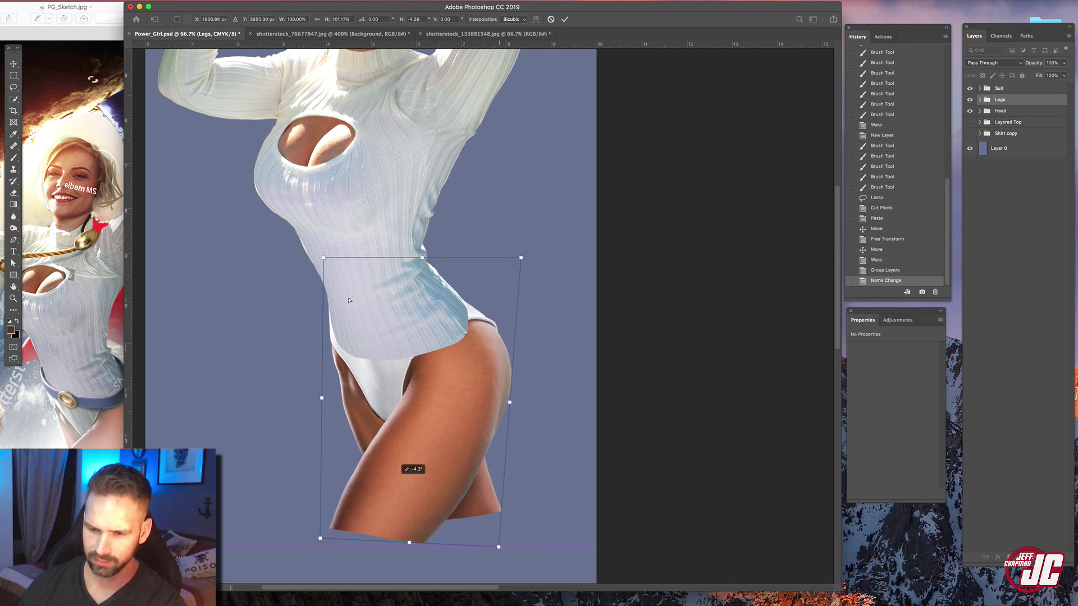
{"action": "left_click_drag", "start_coordinate": [326, 262], "coordinate": [326, 249]}
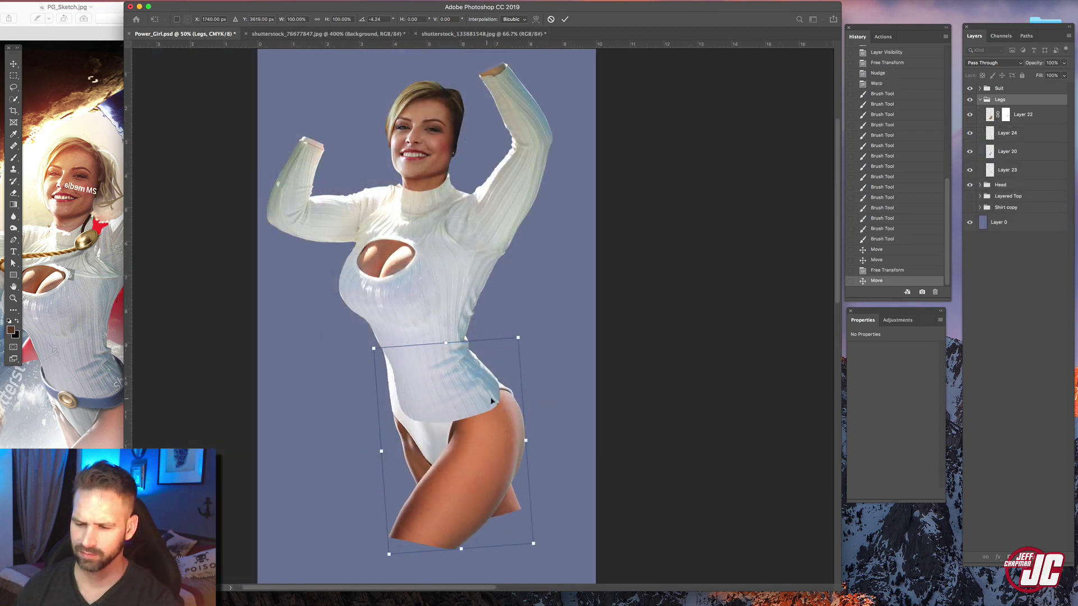
{"action": "left_click_drag", "start_coordinate": [491, 401], "coordinate": [496, 402]}
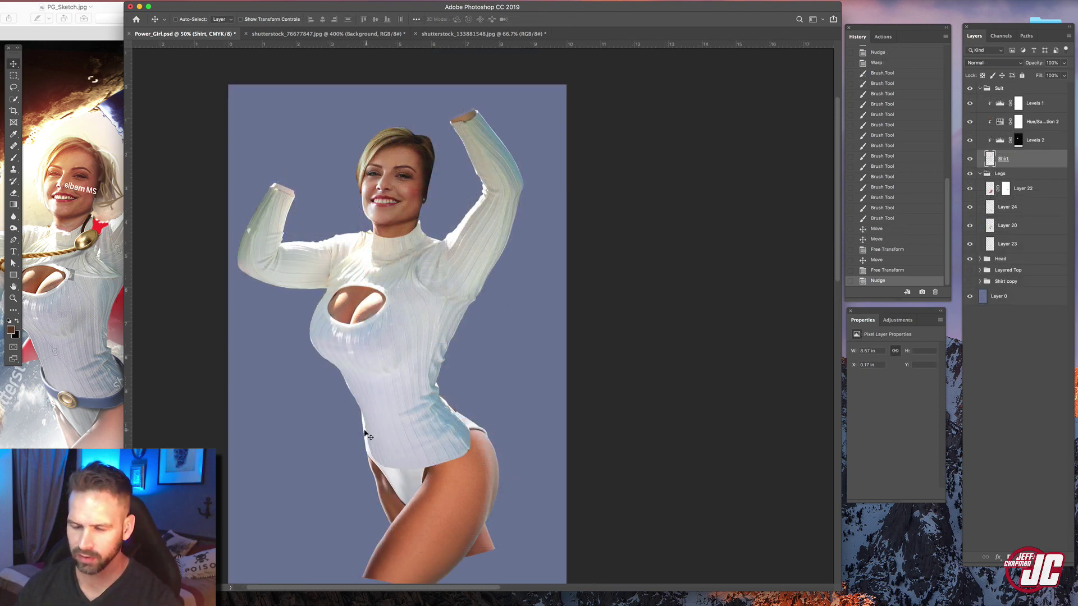
- Liquify the Shirt layer, pushing its waist and hip edge outward over the legs, with a smaller brush for the hem's corner
{"action": "left_click", "coordinate": [167, 1]}
{"action": "left_click", "coordinate": [179, 65]}
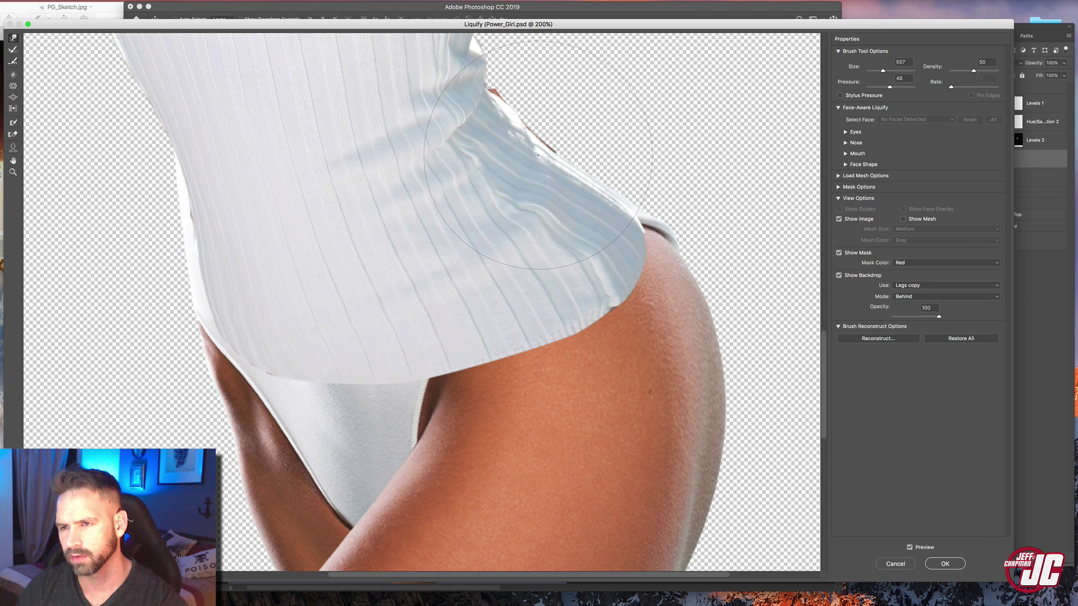
{"action": "left_click_drag", "start_coordinate": [502, 116], "coordinate": [523, 103]}
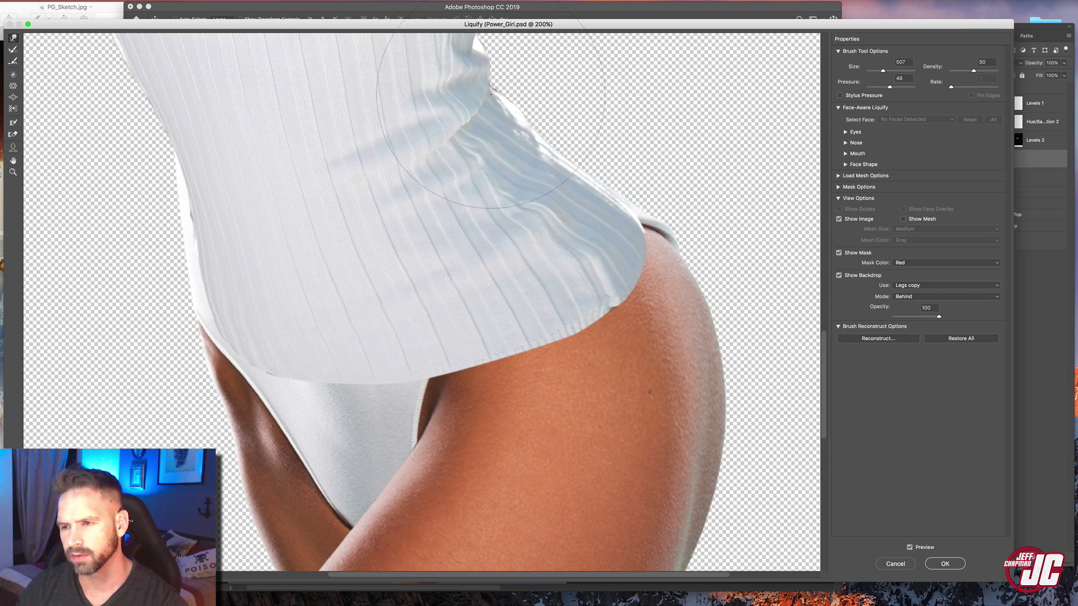
{"action": "left_click_drag", "start_coordinate": [648, 259], "coordinate": [721, 194]}
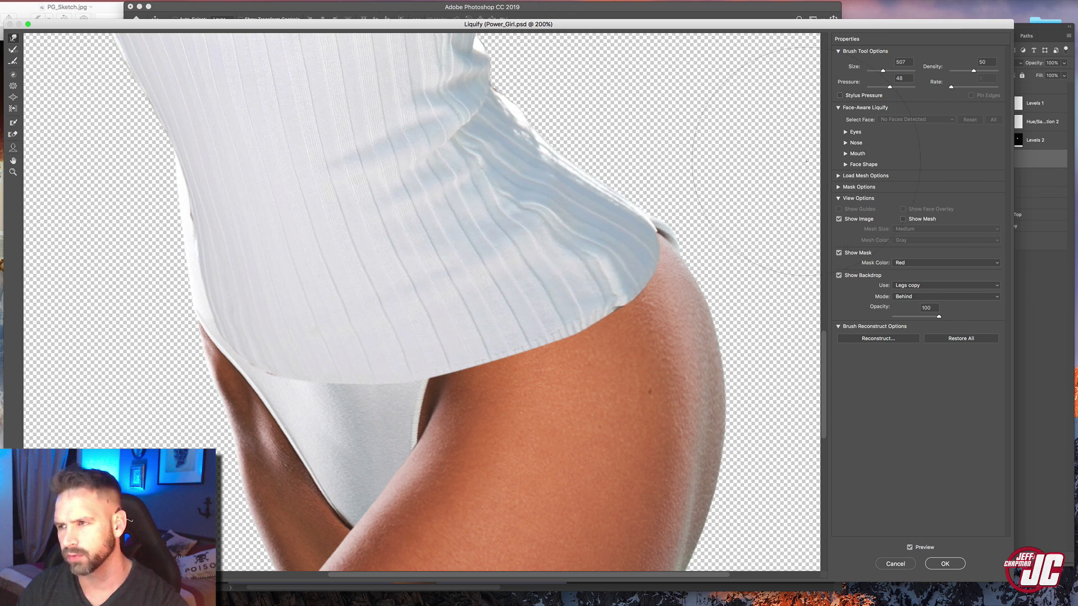
{"action": "left_click_drag", "start_coordinate": [880, 72], "coordinate": [878, 72]}
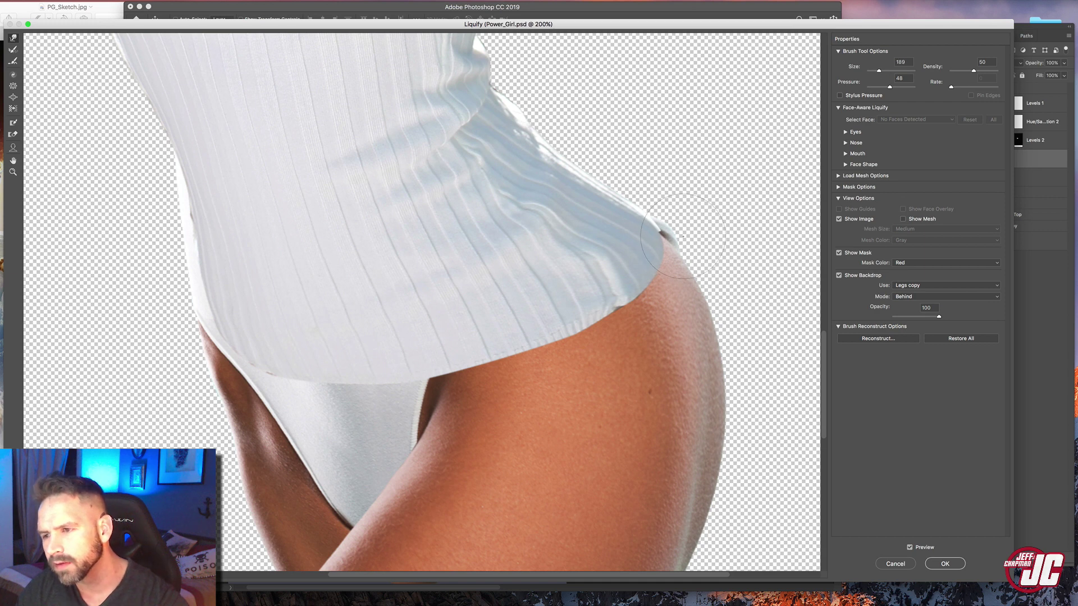
{"action": "left_click_drag", "start_coordinate": [628, 237], "coordinate": [668, 245]}
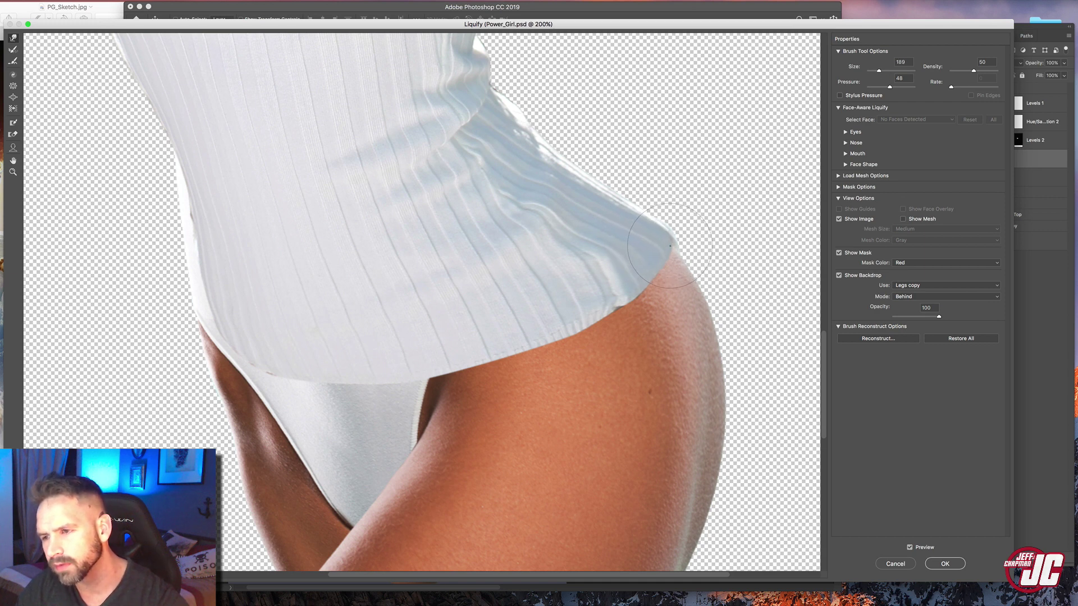
- Enlarge the Liquify brush and pull the shirt's hem down over the white bikini to the crotch, and apply the filter
{"action": "left_click", "coordinate": [885, 70]}
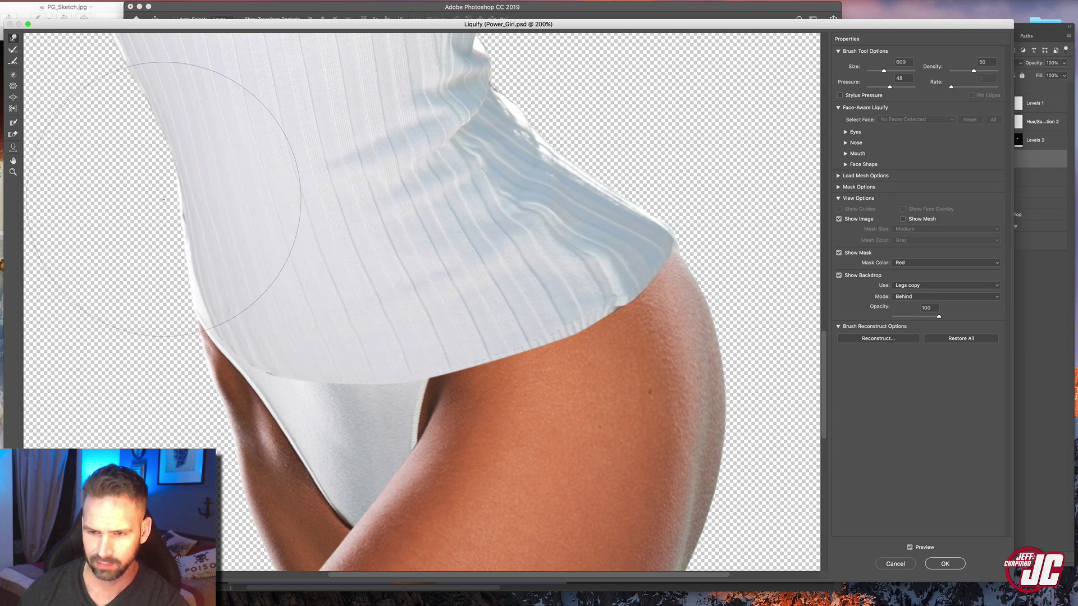
{"action": "left_click_drag", "start_coordinate": [364, 421], "coordinate": [368, 491]}
{"action": "left_click_drag", "start_coordinate": [342, 403], "coordinate": [367, 497]}
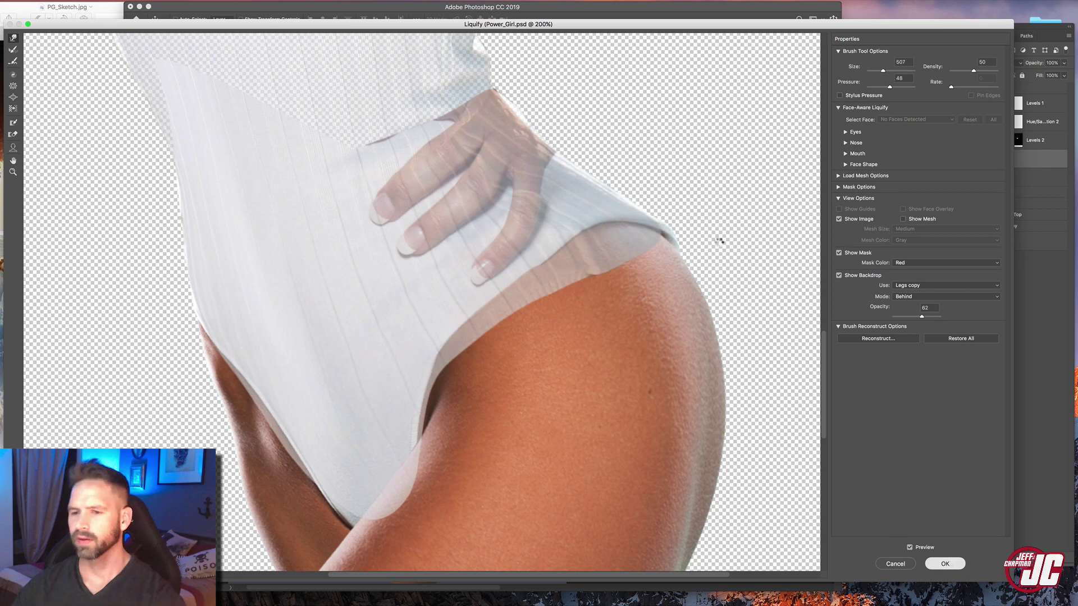
{"action": "key", "text": "Return"}
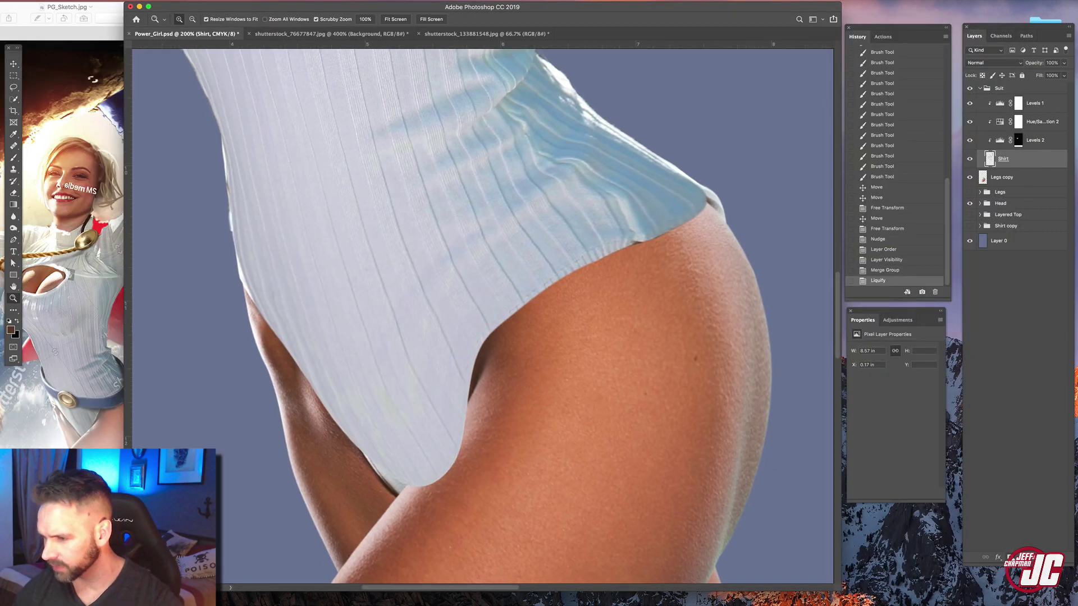
- Add a layer mask to the Shirt layer and paint out its hem along both thighs with black for clean, high-cut leg openings
{"action": "left_click", "coordinate": [999, 556]}
{"action": "left_click", "coordinate": [13, 159]}
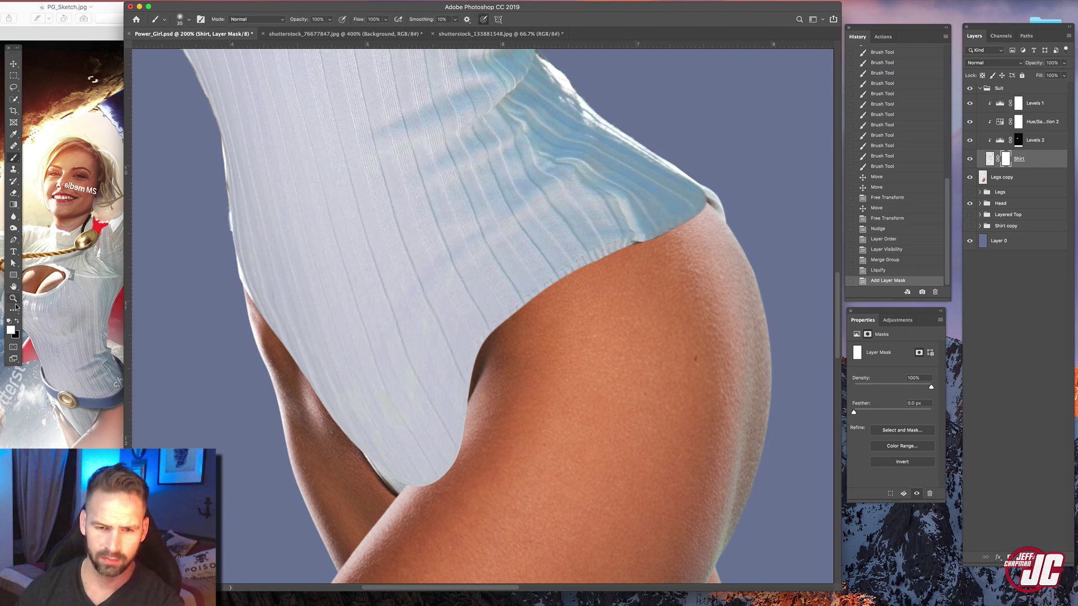
{"action": "mouse_move", "coordinate": [521, 313]}
{"action": "left_mouse_down"}
{"action": "mouse_move", "coordinate": [542, 282]}
{"action": "mouse_move", "coordinate": [589, 250]}
{"action": "mouse_move", "coordinate": [547, 276]}
{"action": "mouse_move", "coordinate": [617, 221]}
{"action": "mouse_move", "coordinate": [659, 202]}
{"action": "mouse_move", "coordinate": [703, 205]}
{"action": "mouse_move", "coordinate": [634, 236]}
{"action": "mouse_move", "coordinate": [632, 257]}
{"action": "mouse_move", "coordinate": [689, 222]}
{"action": "left_mouse_up"}
{"action": "right_click", "coordinate": [596, 271]}
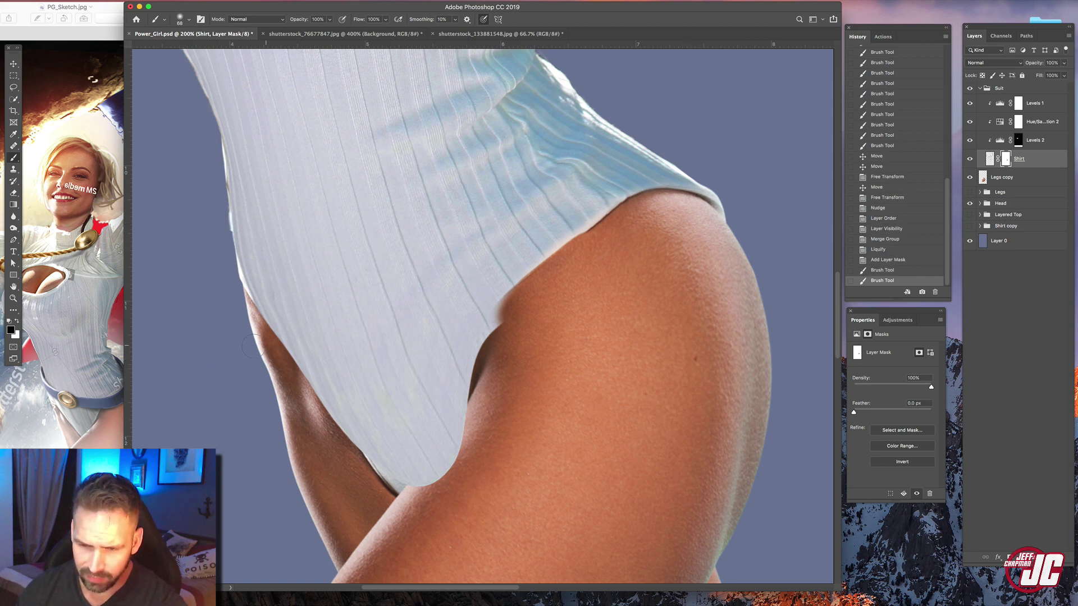
{"action": "mouse_move", "coordinate": [256, 325]}
{"action": "left_mouse_down"}
{"action": "mouse_move", "coordinate": [307, 377]}
{"action": "mouse_move", "coordinate": [319, 418]}
{"action": "mouse_move", "coordinate": [345, 426]}
{"action": "mouse_move", "coordinate": [258, 328]}
{"action": "mouse_move", "coordinate": [367, 408]}
{"action": "left_mouse_up"}
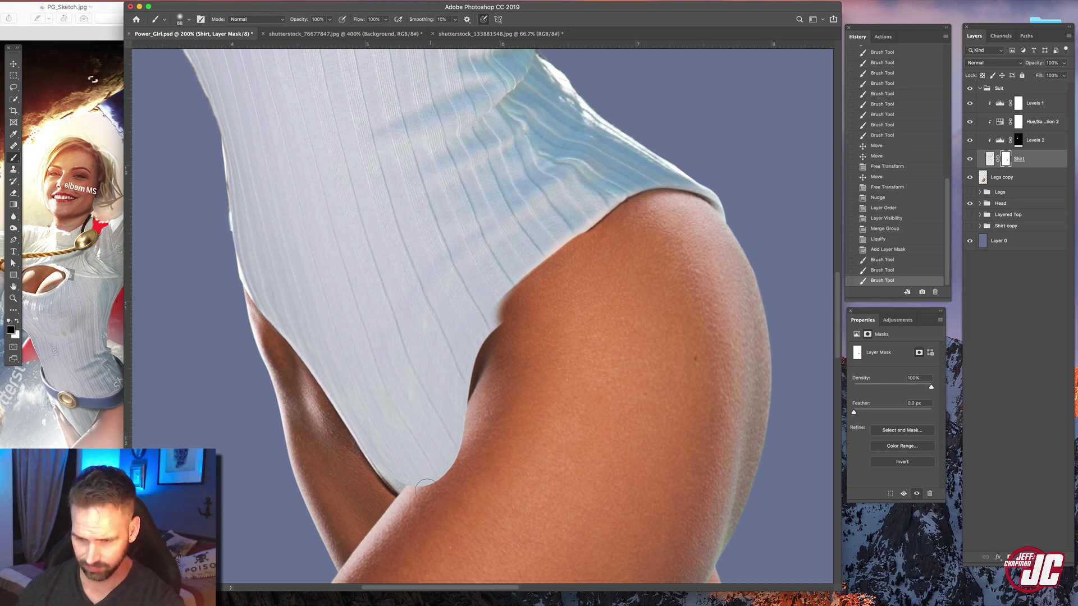
{"action": "left_click_drag", "start_coordinate": [426, 490], "coordinate": [469, 428]}
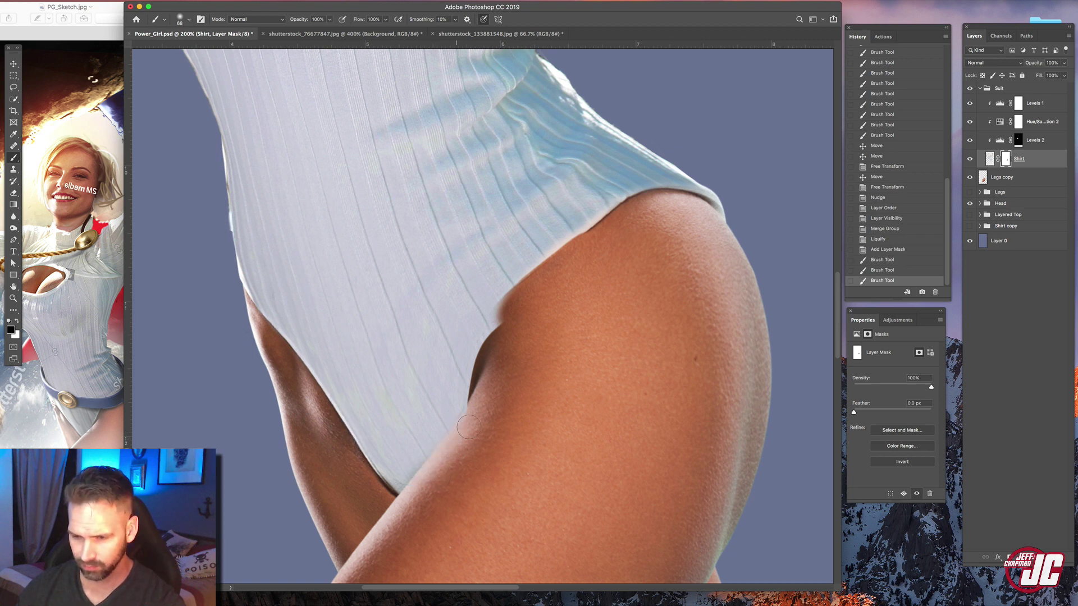
{"action": "mouse_move", "coordinate": [481, 384]}
{"action": "left_mouse_down"}
{"action": "mouse_move", "coordinate": [475, 363]}
{"action": "mouse_move", "coordinate": [498, 310]}
{"action": "left_mouse_up"}
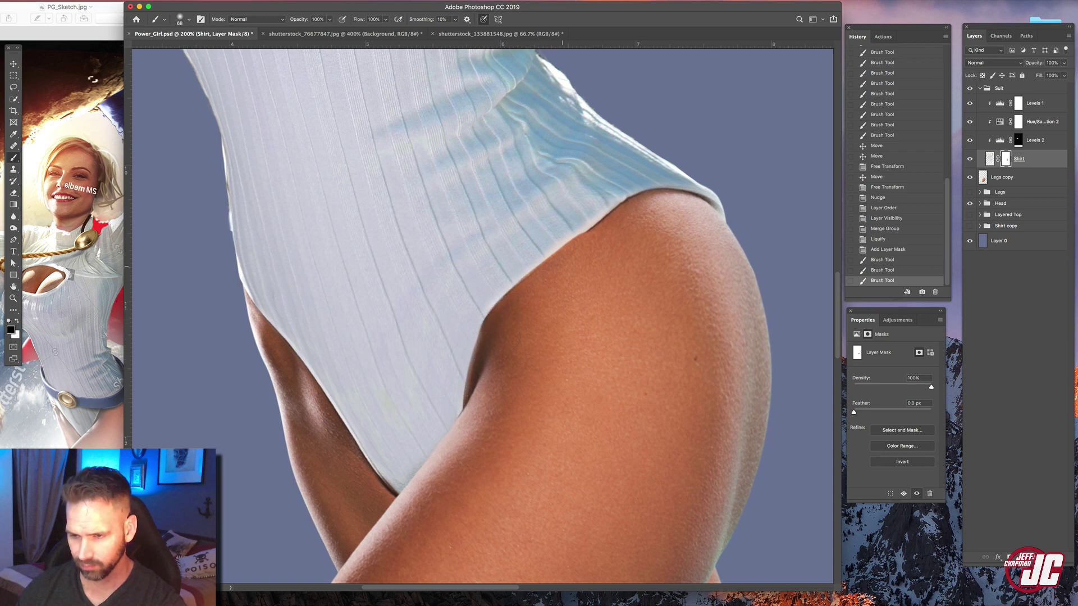
{"action": "left_click_drag", "start_coordinate": [480, 351], "coordinate": [474, 378]}
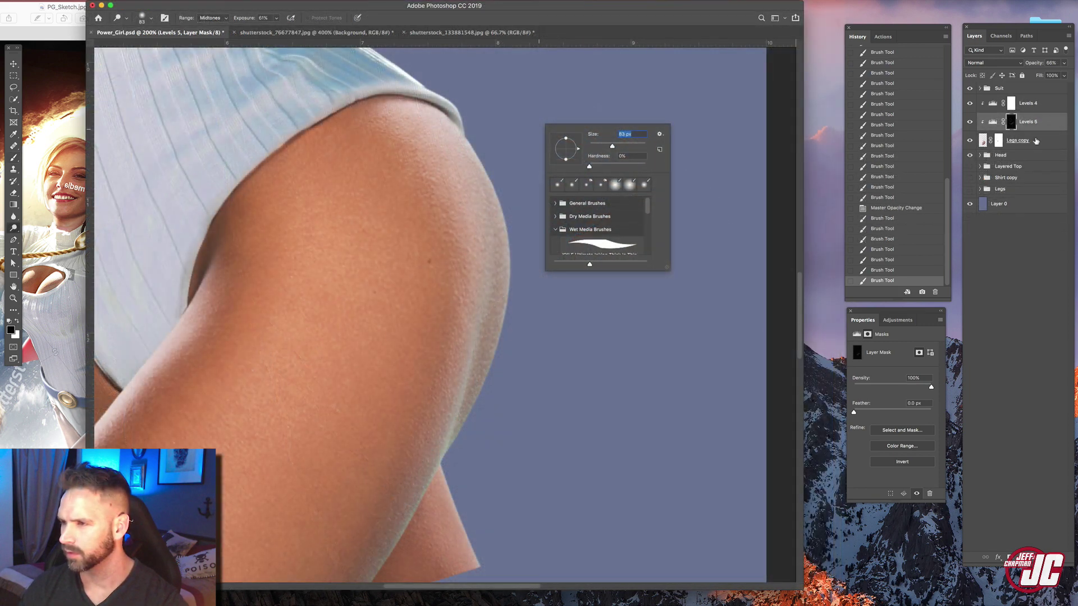
- Lighten the outer edge of the hip and upper thigh on the Legs copy layer with the Dodge tool, range Midtones at 61% exposure
{"action": "left_click", "coordinate": [1036, 141]}
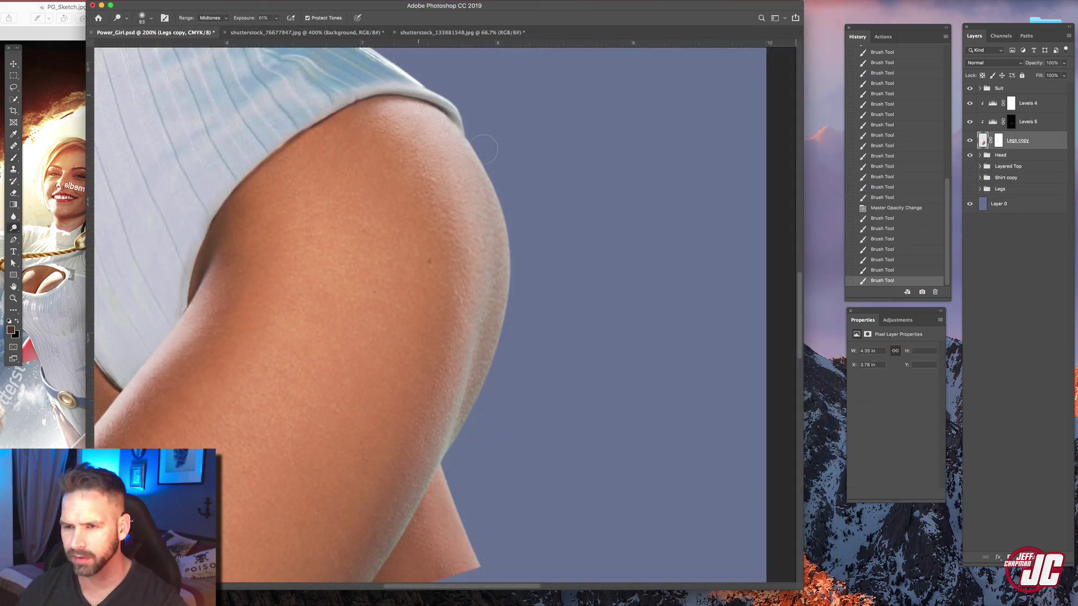
{"action": "left_click_drag", "start_coordinate": [484, 149], "coordinate": [479, 145]}
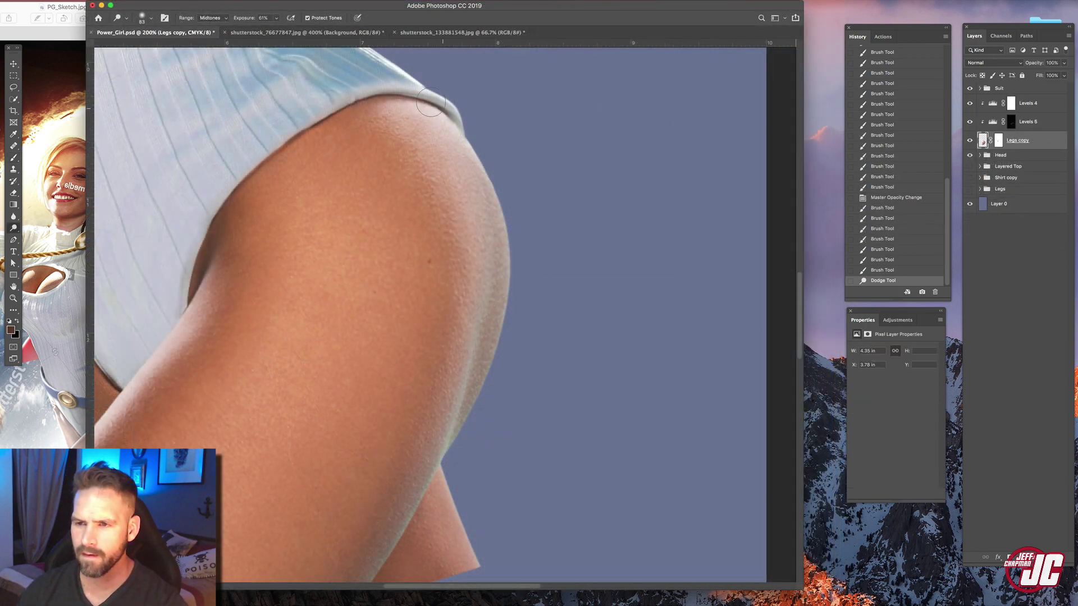
{"action": "mouse_move", "coordinate": [437, 105]}
{"action": "left_mouse_down"}
{"action": "mouse_move", "coordinate": [490, 179]}
{"action": "mouse_move", "coordinate": [521, 268]}
{"action": "left_mouse_up"}
{"action": "left_click_drag", "start_coordinate": [394, 189], "coordinate": [407, 263]}
{"action": "key", "text": "z"}
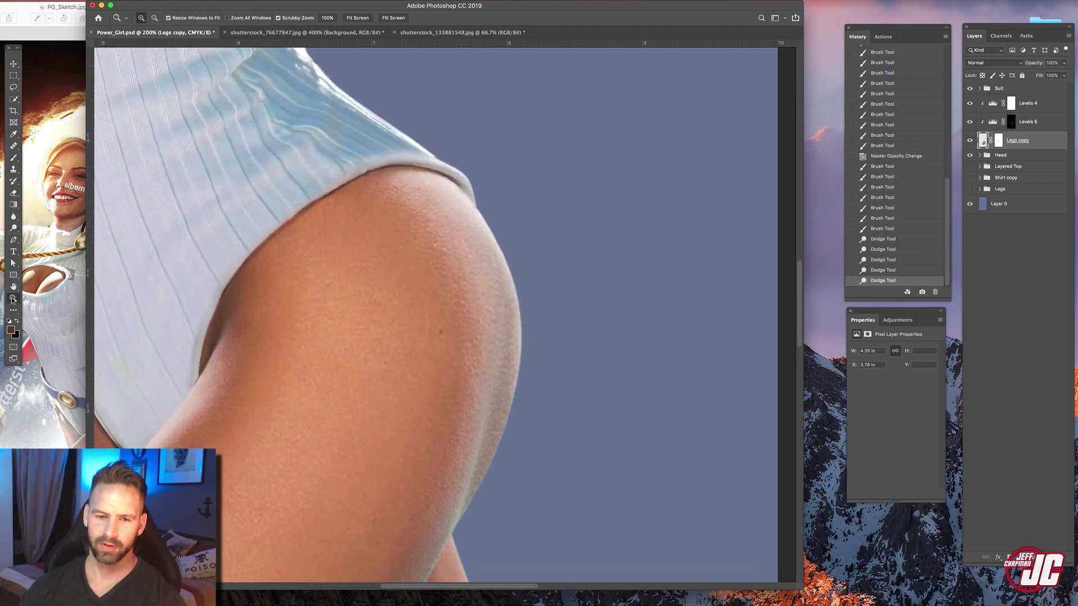
{"action": "left_click", "coordinate": [416, 307], "text": "alt"}
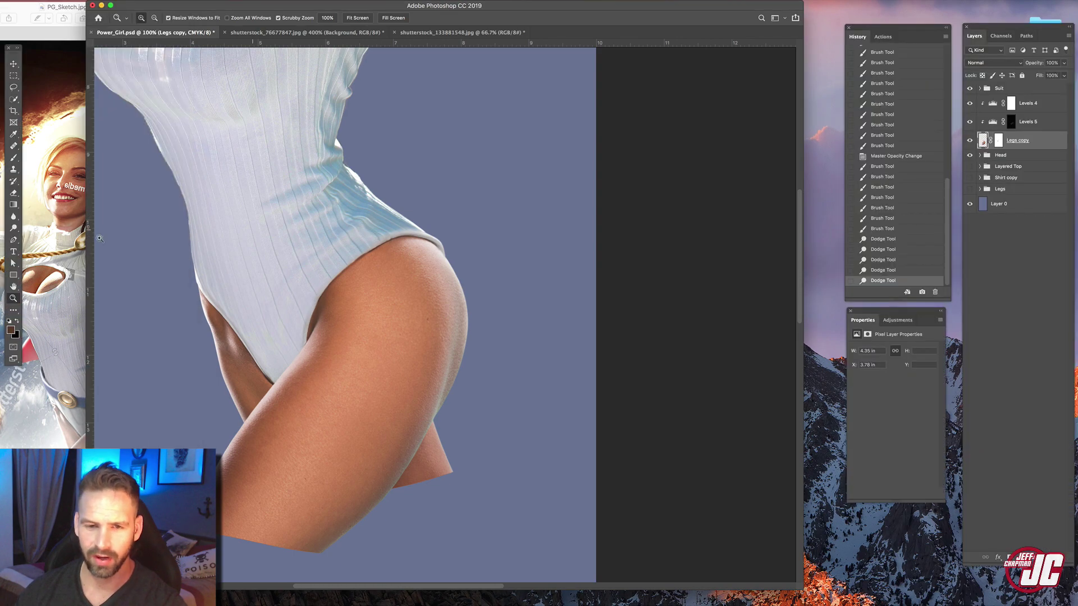
{"action": "left_click", "coordinate": [13, 228]}
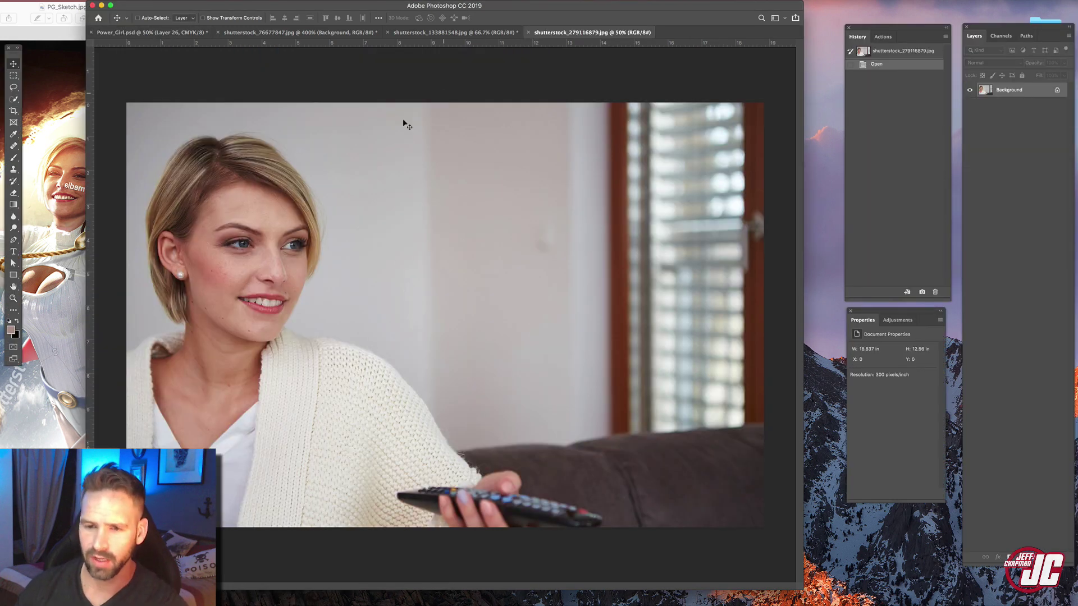
- Trace a Pen path in shutterstock_279116879.jpg down the outer edge of the woman's hair, across the neck and up to the cheek
{"action": "left_click", "coordinate": [14, 300]}
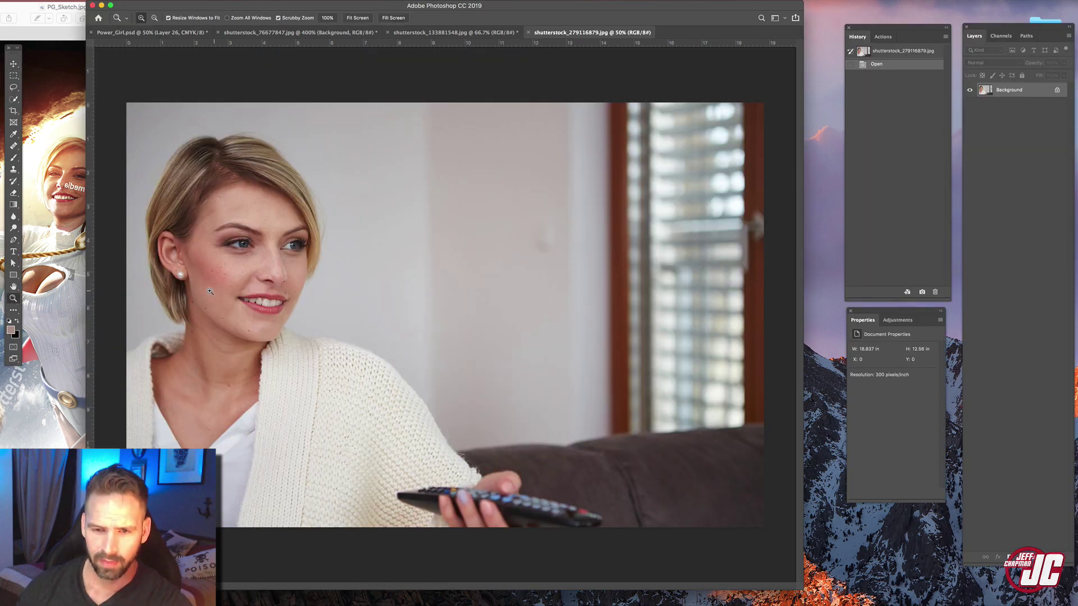
{"action": "left_click_drag", "start_coordinate": [210, 291], "coordinate": [119, 192]}
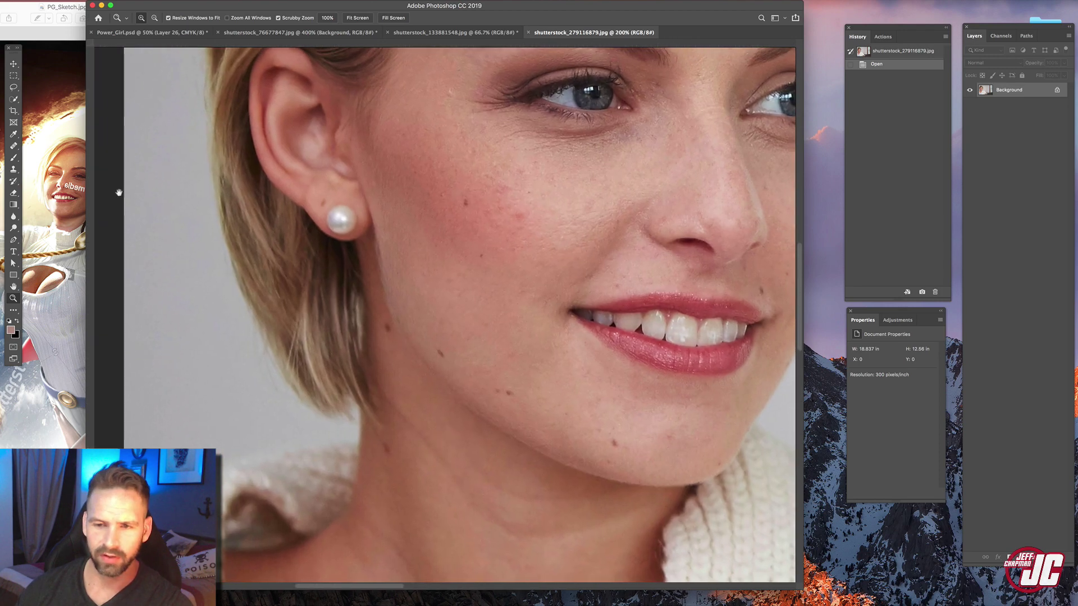
{"action": "key", "text": "p"}
{"action": "key", "text": "super+r"}
{"action": "scroll", "coordinate": [259, 141], "scroll_direction": "up", "scroll_amount": 5}
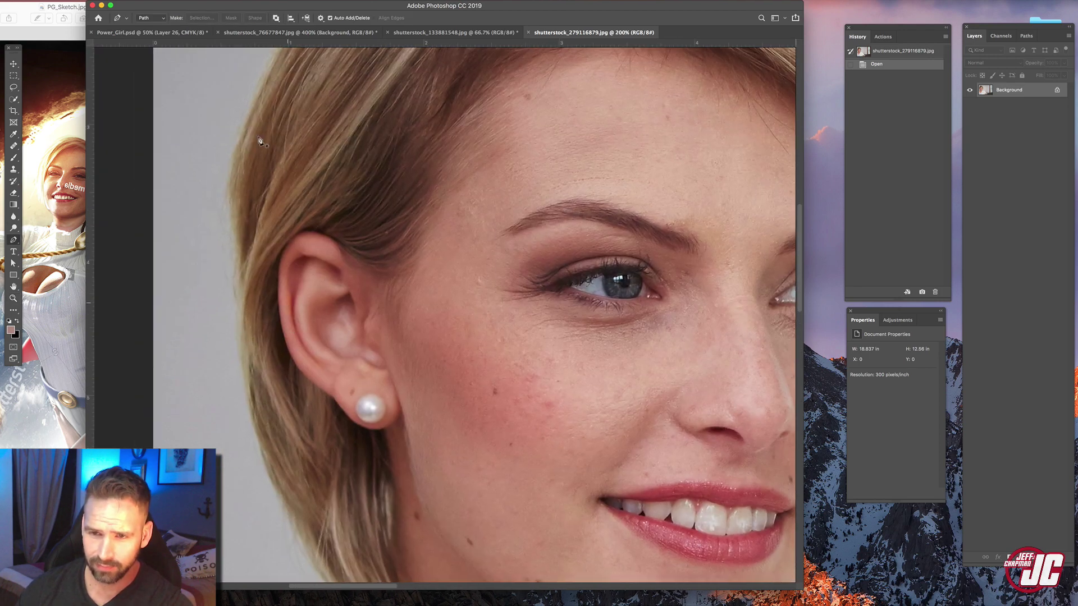
{"action": "left_click", "coordinate": [262, 85]}
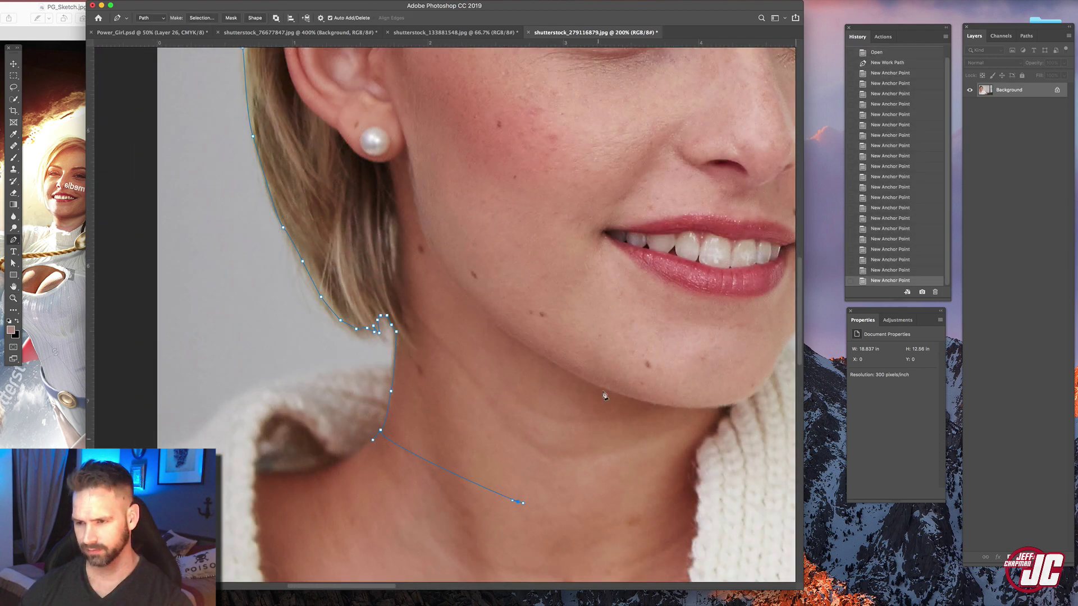
{"action": "left_click", "coordinate": [599, 446]}
{"action": "left_click", "coordinate": [624, 310]}
{"action": "left_click", "coordinate": [571, 185]}
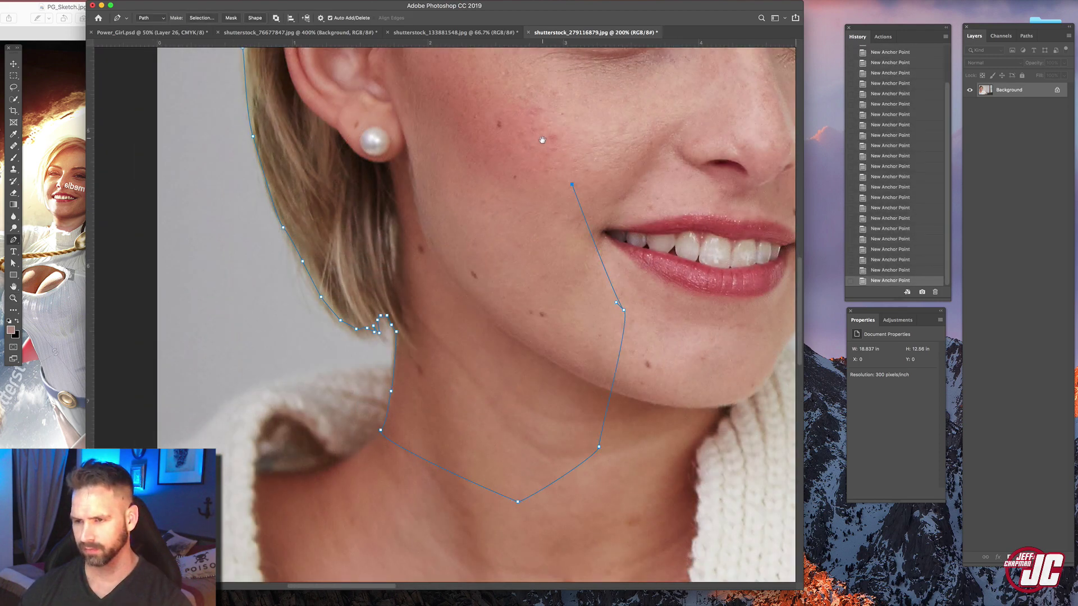
- Continue the path up the cheek, past the temple and through the hair, and close it around the ear and side hair
{"action": "left_click_drag", "start_coordinate": [543, 140], "coordinate": [566, 336]}
{"action": "left_click_drag", "start_coordinate": [519, 263], "coordinate": [517, 254]}
{"action": "left_click_drag", "start_coordinate": [499, 170], "coordinate": [498, 166]}
{"action": "left_click_drag", "start_coordinate": [506, 232], "coordinate": [529, 346]}
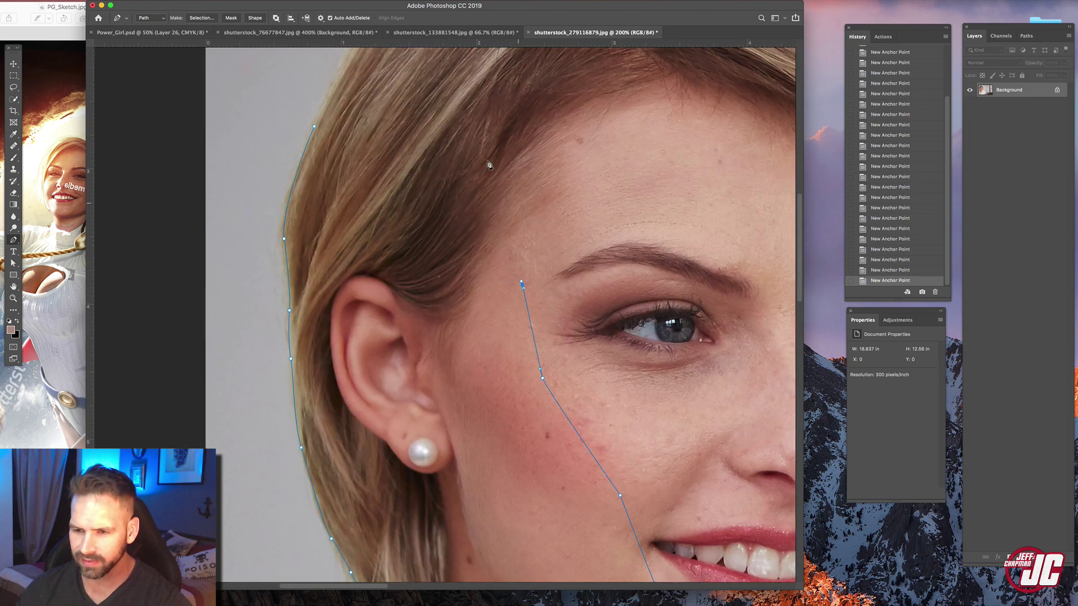
{"action": "left_click_drag", "start_coordinate": [480, 250], "coordinate": [470, 323]}
{"action": "left_click_drag", "start_coordinate": [529, 233], "coordinate": [535, 219]}
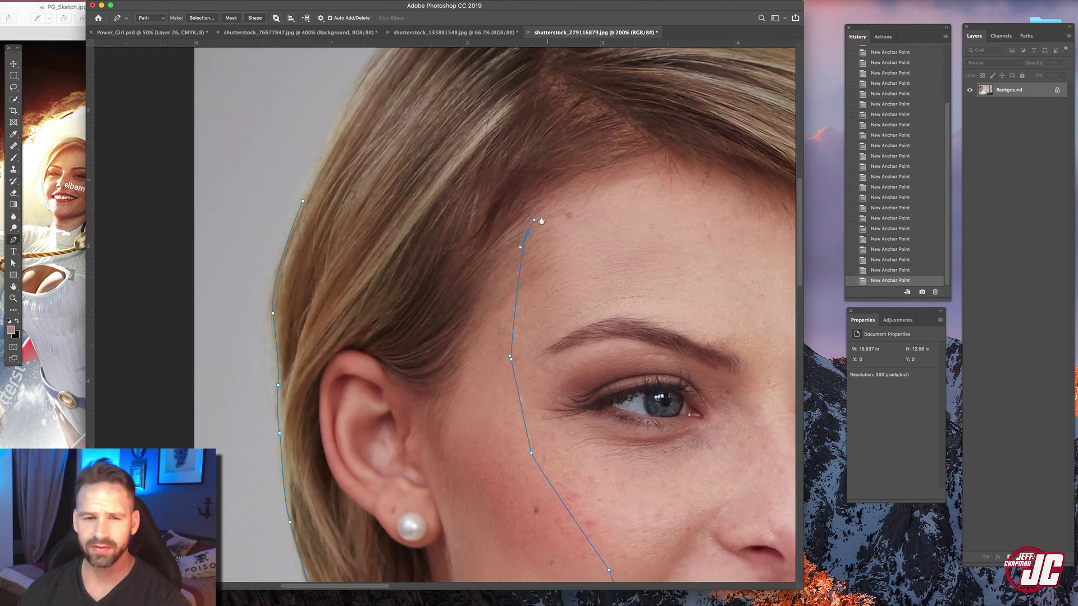
{"action": "left_click_drag", "start_coordinate": [546, 99], "coordinate": [542, 204]}
{"action": "left_click", "coordinate": [530, 172]}
{"action": "left_click_drag", "start_coordinate": [387, 159], "coordinate": [351, 210]}
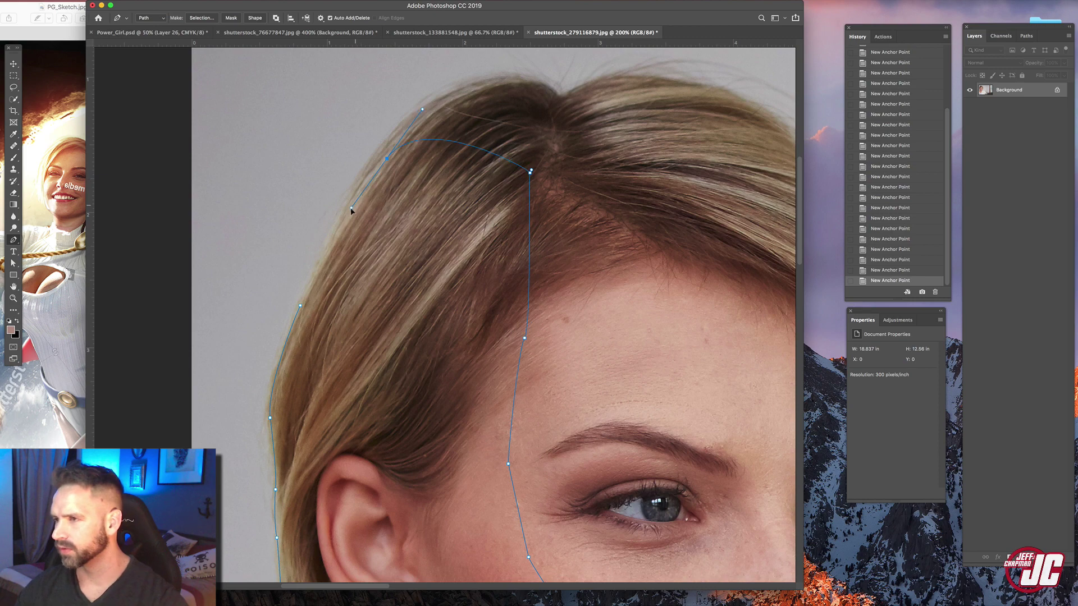
{"action": "left_click_drag", "start_coordinate": [301, 306], "coordinate": [303, 332]}
{"action": "key", "text": "super+z"}
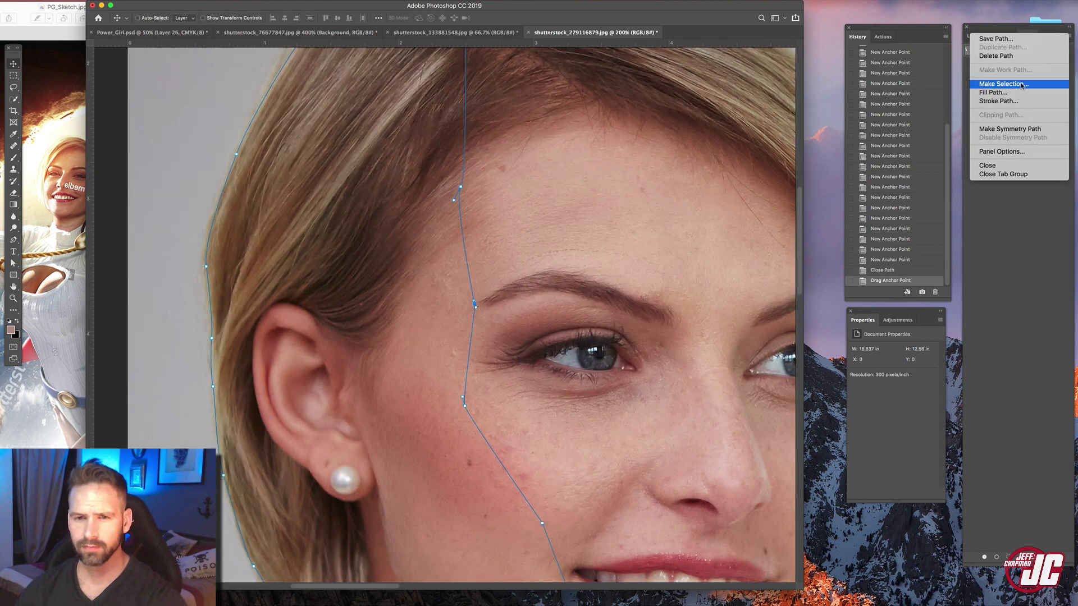
- Turn the path into a selection with a 1-pixel feather and paste the copied ear and hair into the Head group of Power_Girl.psd
{"action": "left_click", "coordinate": [1003, 84]}
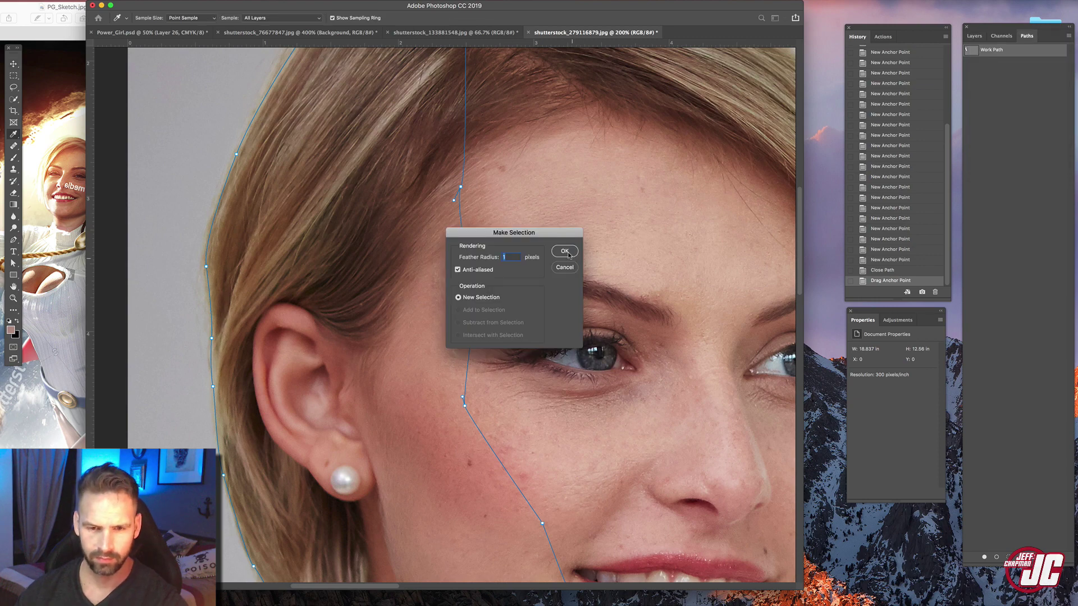
{"action": "left_click", "coordinate": [564, 251]}
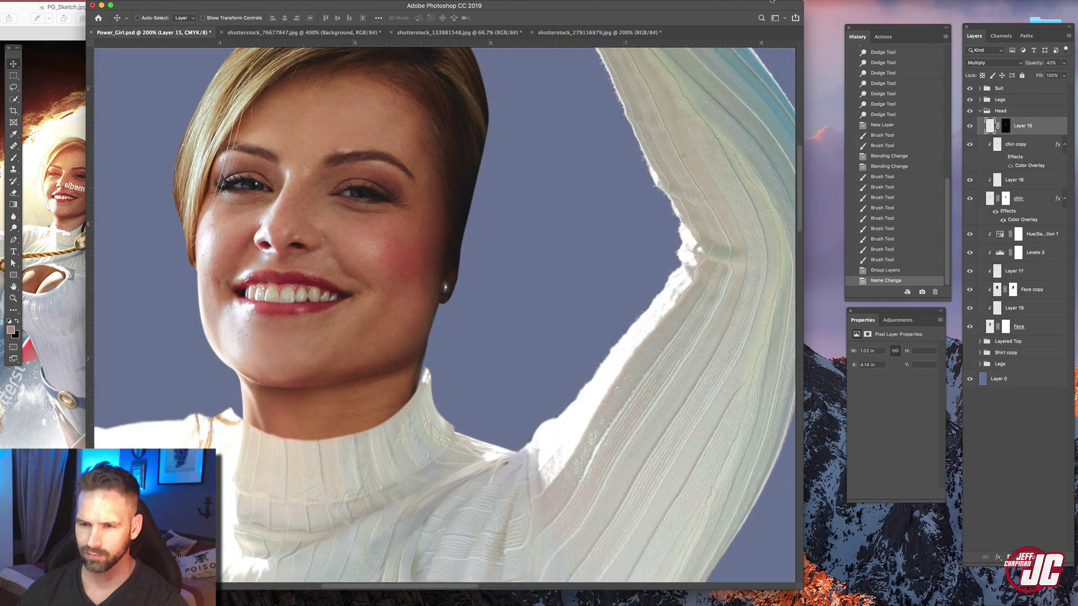
{"action": "key", "text": "super+v"}
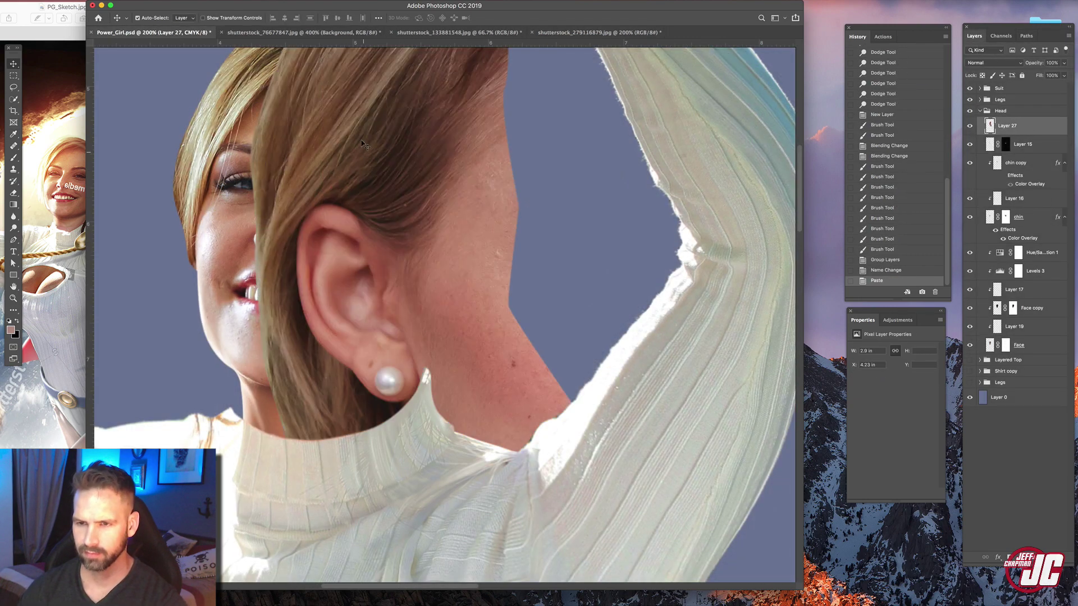
- Scale the pasted ear and hair piece to about 41% and position it over the pearl-earring side of the face
{"action": "key", "text": "super+t"}
{"action": "left_click_drag", "start_coordinate": [359, 106], "coordinate": [436, 228]}
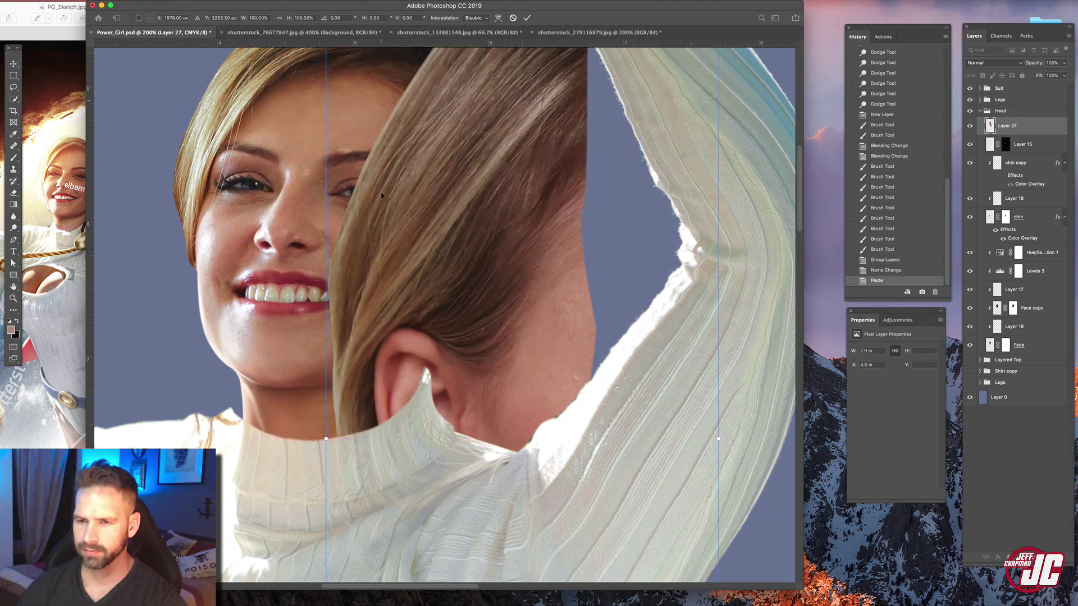
{"action": "left_click_drag", "start_coordinate": [382, 195], "coordinate": [384, 300]}
{"action": "left_click_drag", "start_coordinate": [355, 144], "coordinate": [463, 289]}
{"action": "left_click_drag", "start_coordinate": [500, 376], "coordinate": [436, 164]}
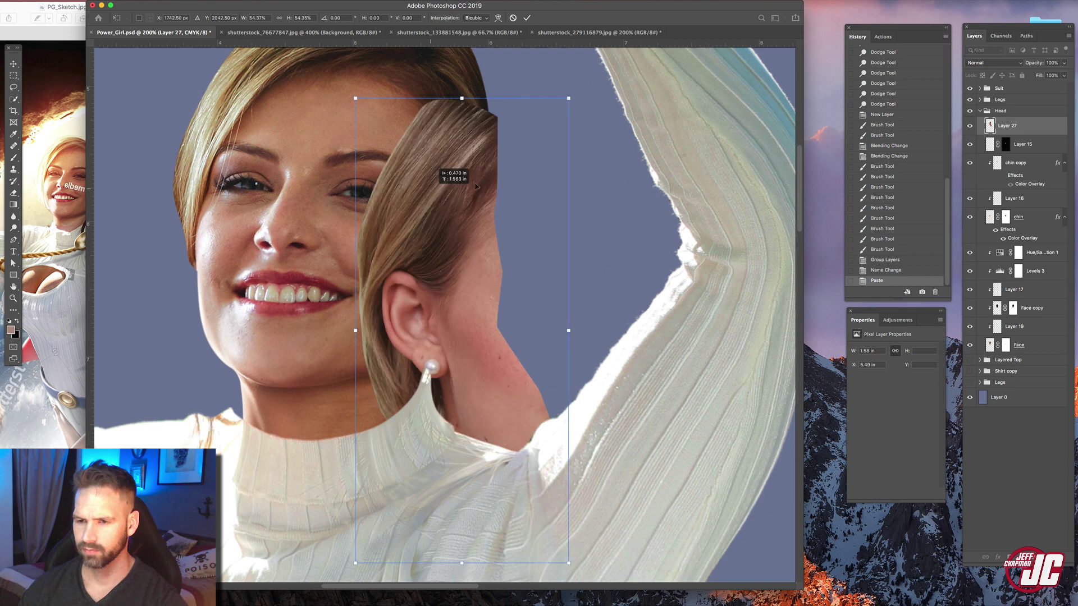
{"action": "left_click_drag", "start_coordinate": [539, 135], "coordinate": [518, 148]}
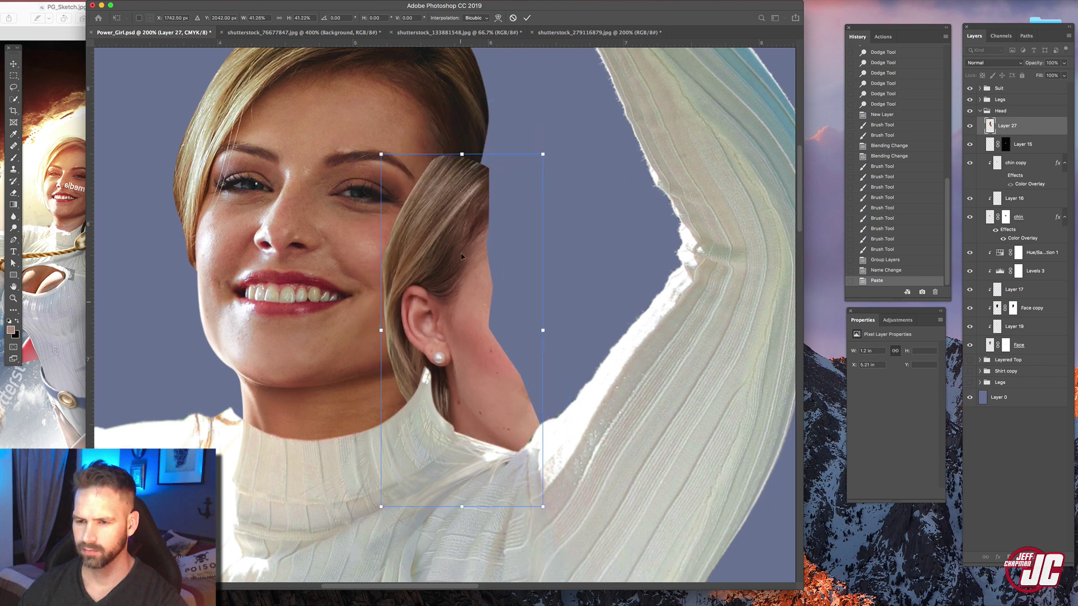
{"action": "left_click_drag", "start_coordinate": [445, 307], "coordinate": [441, 224]}
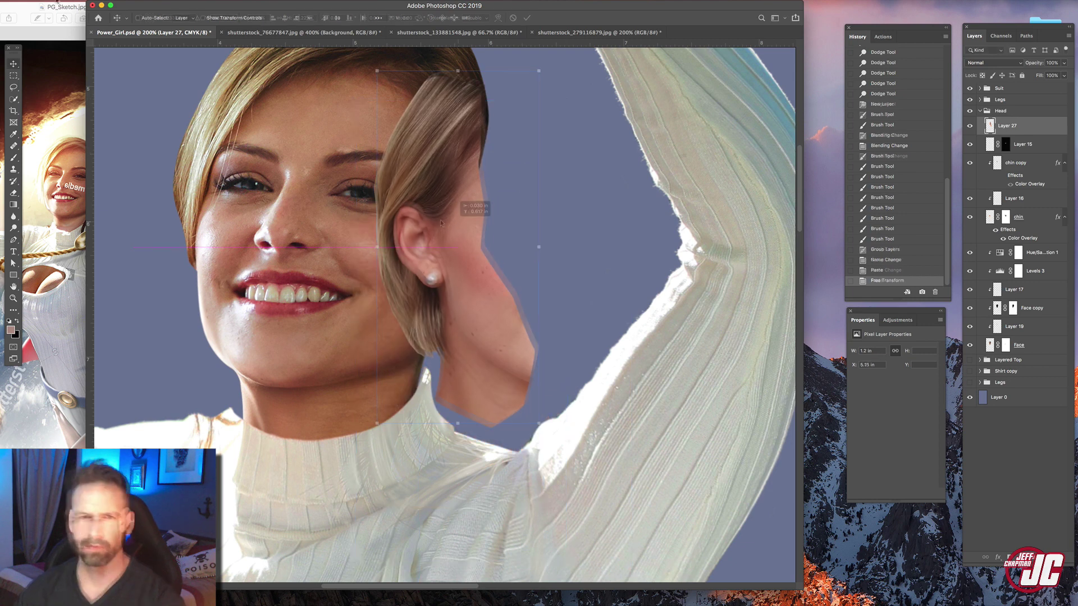
- Flip the ear and hair piece horizontally, move it against the side of the head and rotate it about 9.4°
{"action": "left_click", "coordinate": [40, 0]}
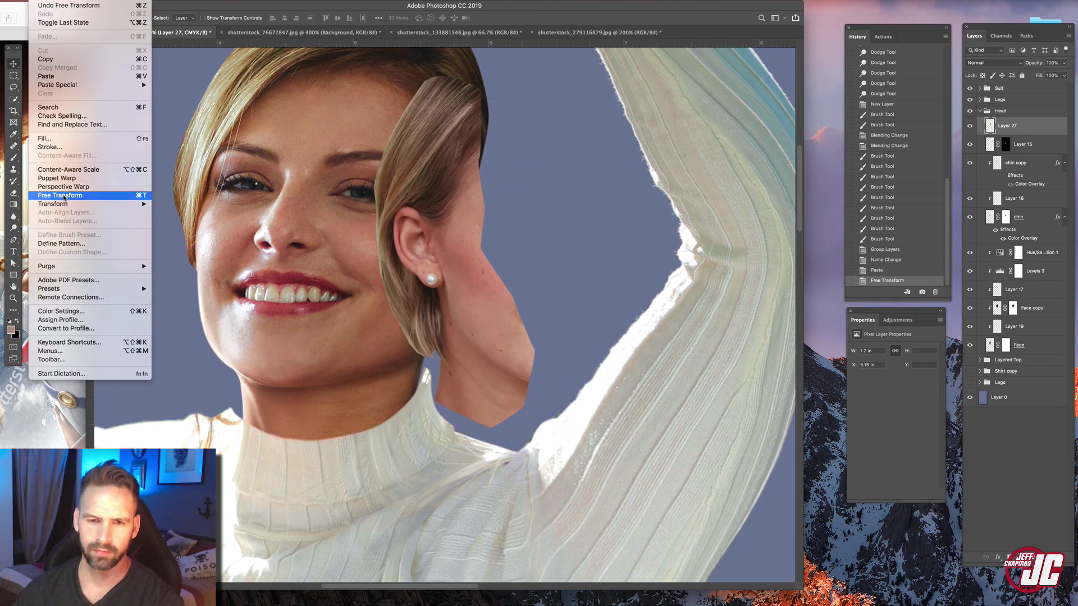
{"action": "mouse_move", "coordinate": [64, 205]}
{"action": "left_click", "coordinate": [182, 308]}
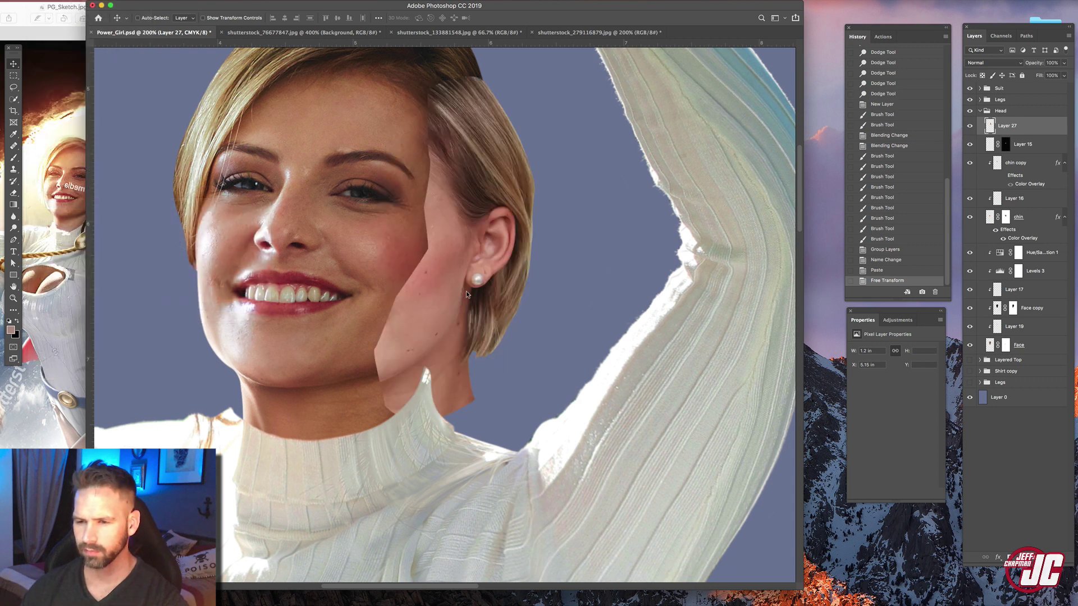
{"action": "left_click_drag", "start_coordinate": [467, 281], "coordinate": [470, 295]}
{"action": "key", "text": "ctrl+t"}
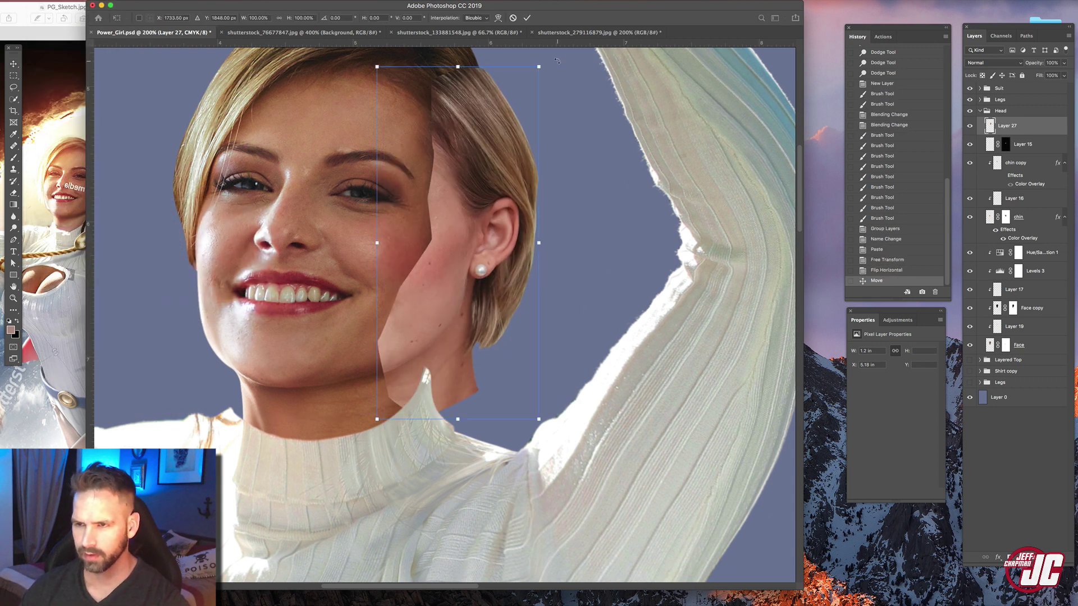
{"action": "left_click_drag", "start_coordinate": [557, 60], "coordinate": [587, 80]}
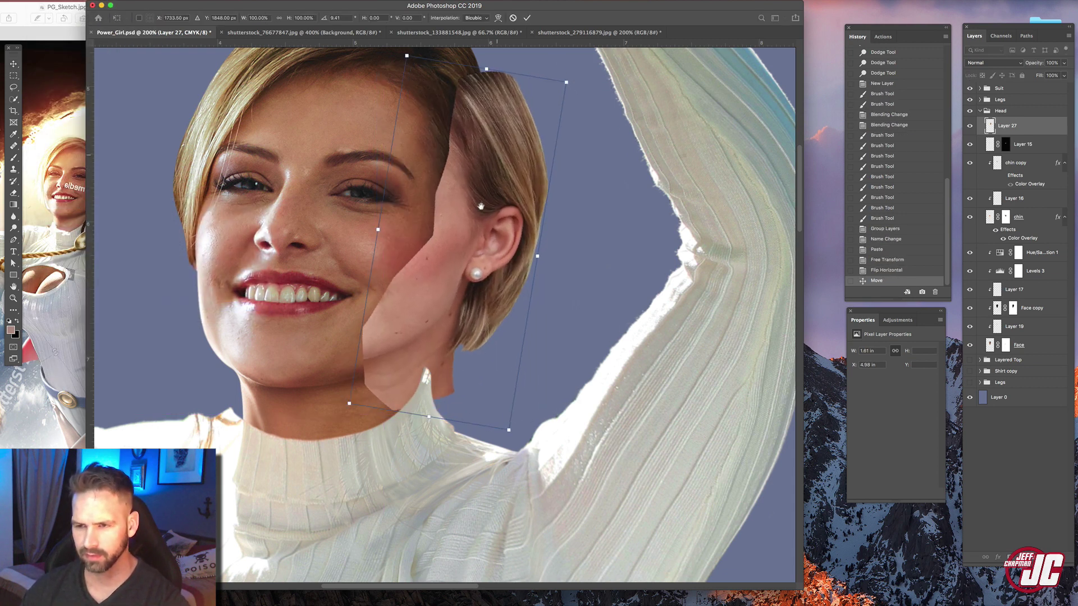
{"action": "scroll", "coordinate": [481, 206], "scroll_direction": "up", "scroll_amount": 3}
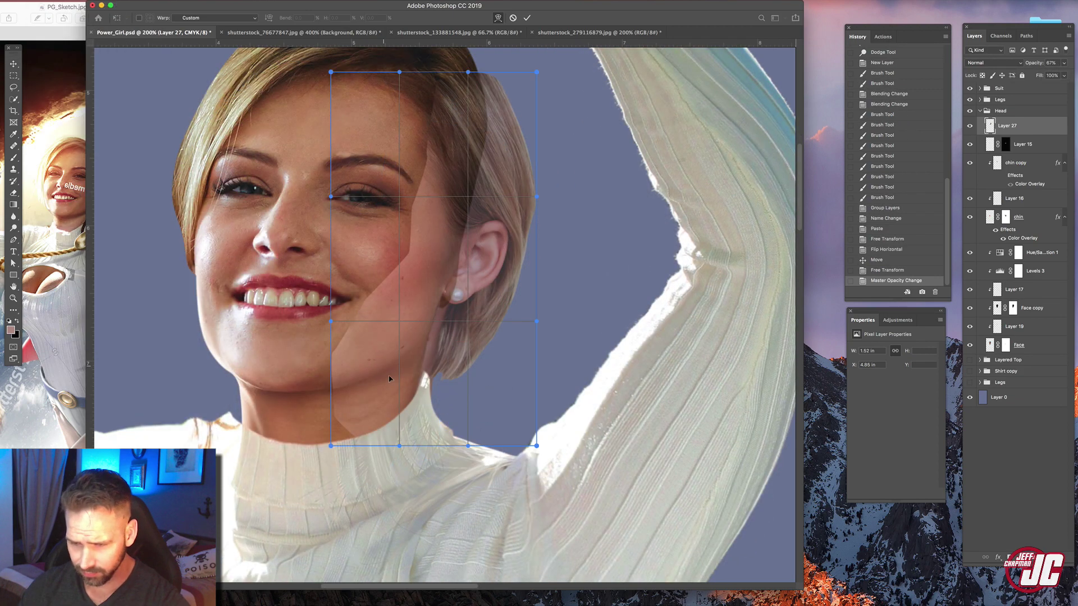
- Warp the semi-transparent ear and hair piece inward to follow the head's contour, and restore its layer opacity to 100%
{"action": "left_click_drag", "start_coordinate": [392, 377], "coordinate": [410, 357]}
{"action": "left_click_drag", "start_coordinate": [519, 185], "coordinate": [497, 170]}
{"action": "left_click_drag", "start_coordinate": [410, 102], "coordinate": [405, 84]}
{"action": "left_click_drag", "start_coordinate": [331, 72], "coordinate": [321, 72]}
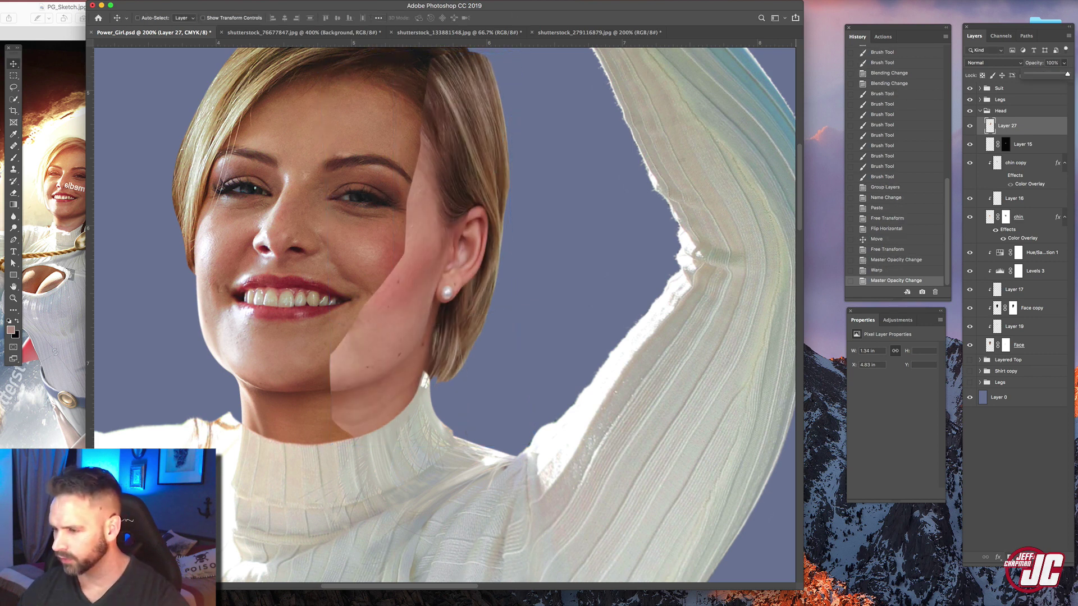
- Add a layer mask to the ear and hair layer and rename the layer ear
{"action": "left_click", "coordinate": [1009, 557]}
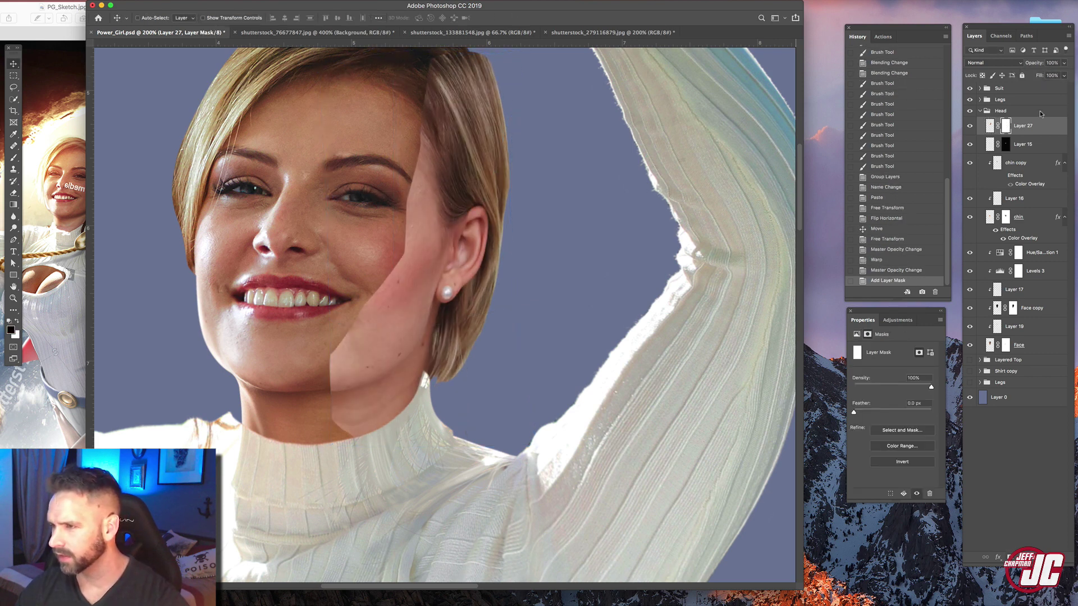
{"action": "double_click", "coordinate": [1023, 125]}
{"action": "type", "text": "ear"}
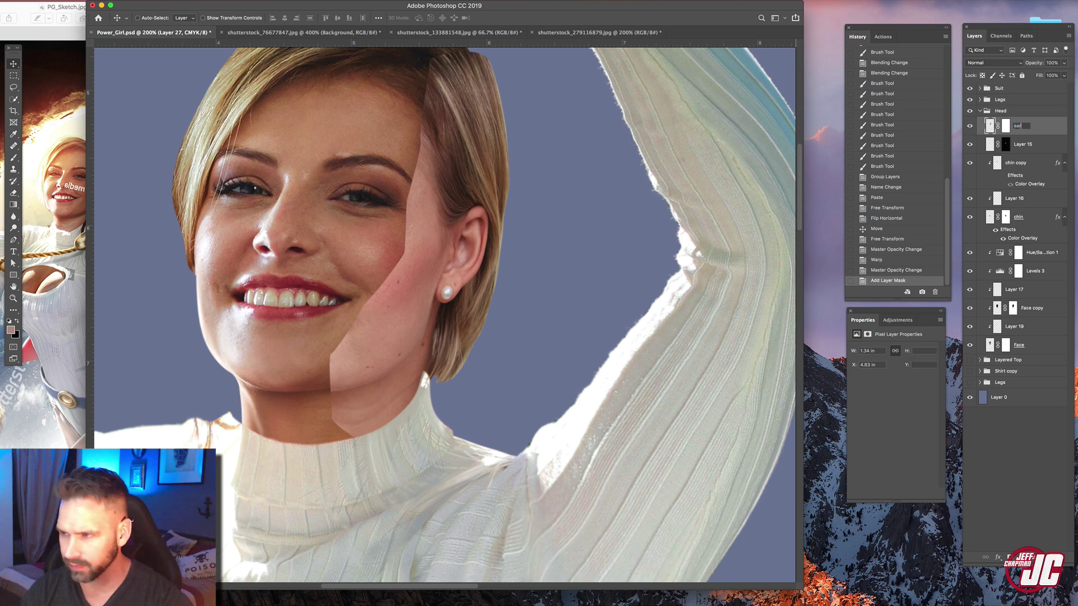
- Mask out the inner edge of the ear piece with soft black brush strokes, blending it into the cheek, jaw and neck
{"action": "key", "text": "Return"}
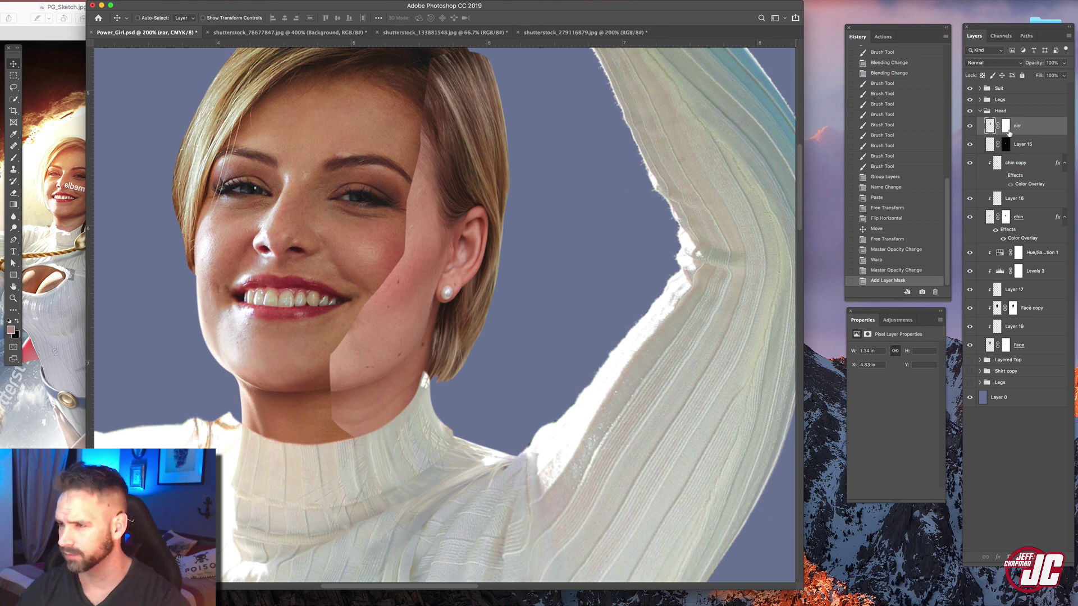
{"action": "left_click", "coordinate": [14, 158]}
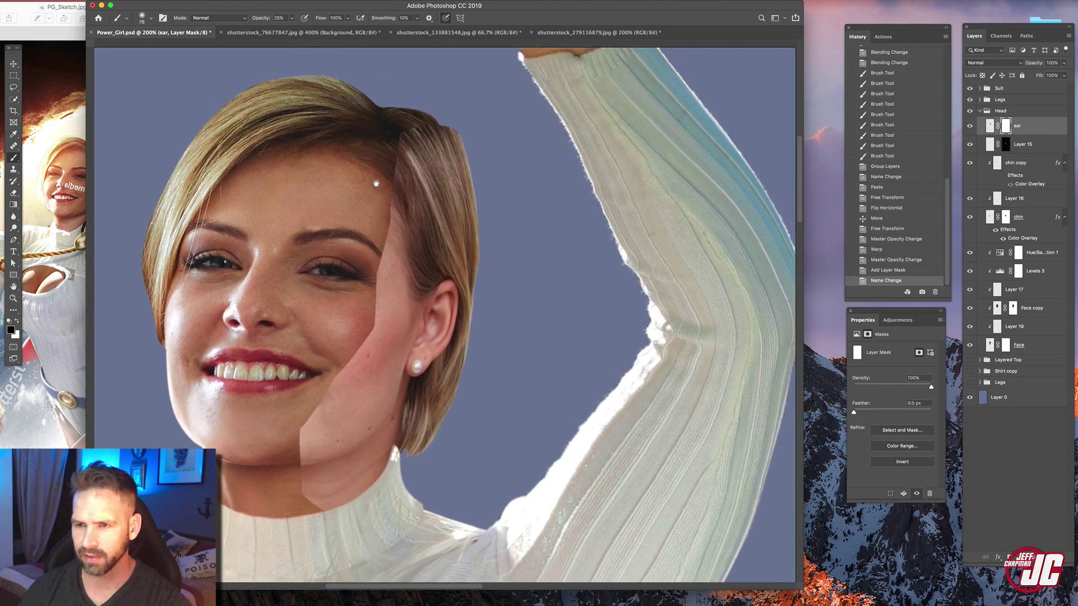
{"action": "right_click", "coordinate": [382, 171]}
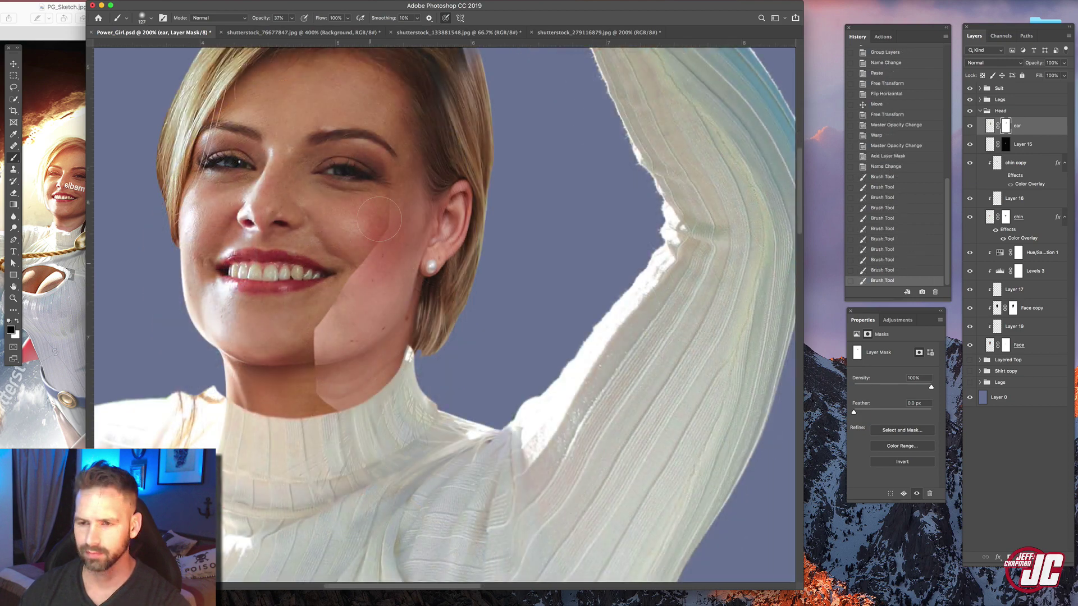
{"action": "left_click_drag", "start_coordinate": [379, 218], "coordinate": [372, 274]}
{"action": "left_click_drag", "start_coordinate": [395, 185], "coordinate": [377, 258]}
{"action": "mouse_move", "coordinate": [375, 258]}
{"action": "left_mouse_down"}
{"action": "mouse_move", "coordinate": [362, 365]}
{"action": "mouse_move", "coordinate": [337, 337]}
{"action": "mouse_move", "coordinate": [344, 314]}
{"action": "left_mouse_up"}
{"action": "mouse_move", "coordinate": [398, 193]}
{"action": "left_mouse_down"}
{"action": "mouse_move", "coordinate": [333, 337]}
{"action": "mouse_move", "coordinate": [334, 393]}
{"action": "left_mouse_up"}
{"action": "left_click_drag", "start_coordinate": [322, 300], "coordinate": [342, 399]}
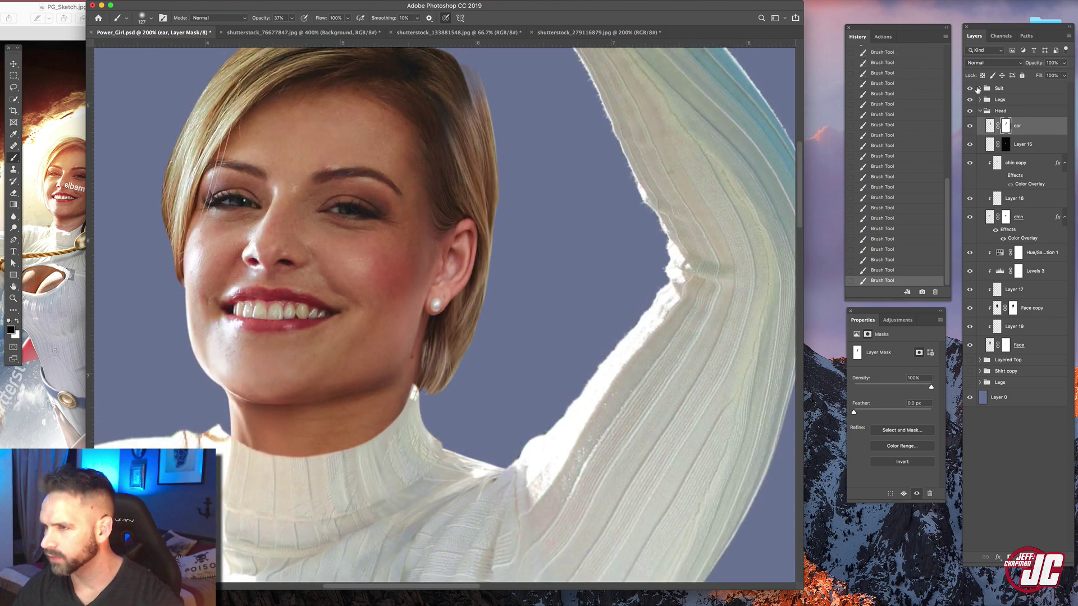
- Hide the Suit group and toggle the ear layer off and on to compare the blend
{"action": "left_click", "coordinate": [970, 88]}
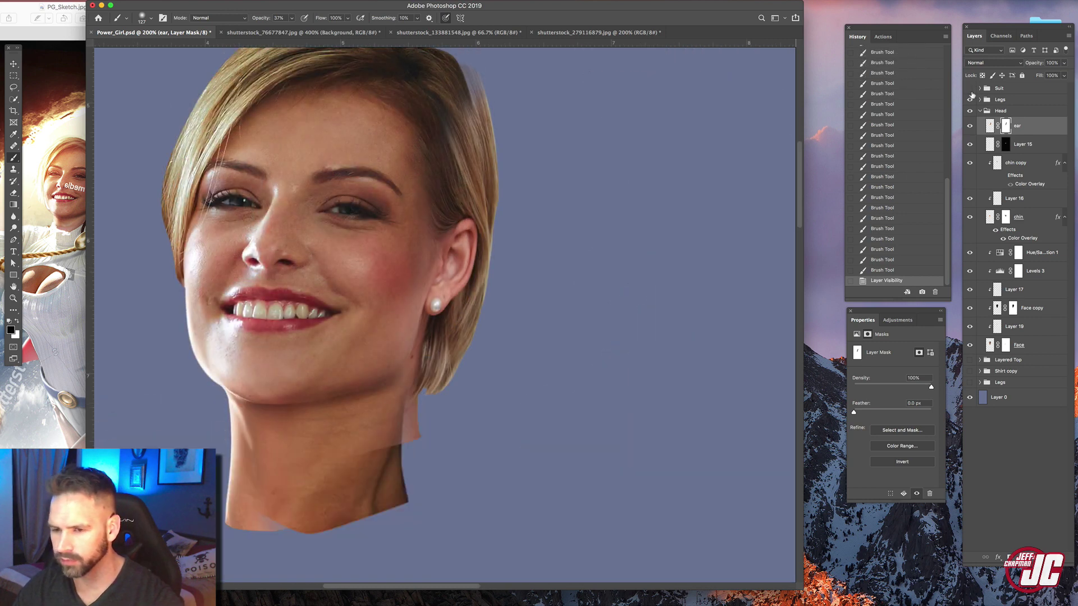
{"action": "left_click", "coordinate": [971, 126]}
{"action": "left_click", "coordinate": [970, 126]}
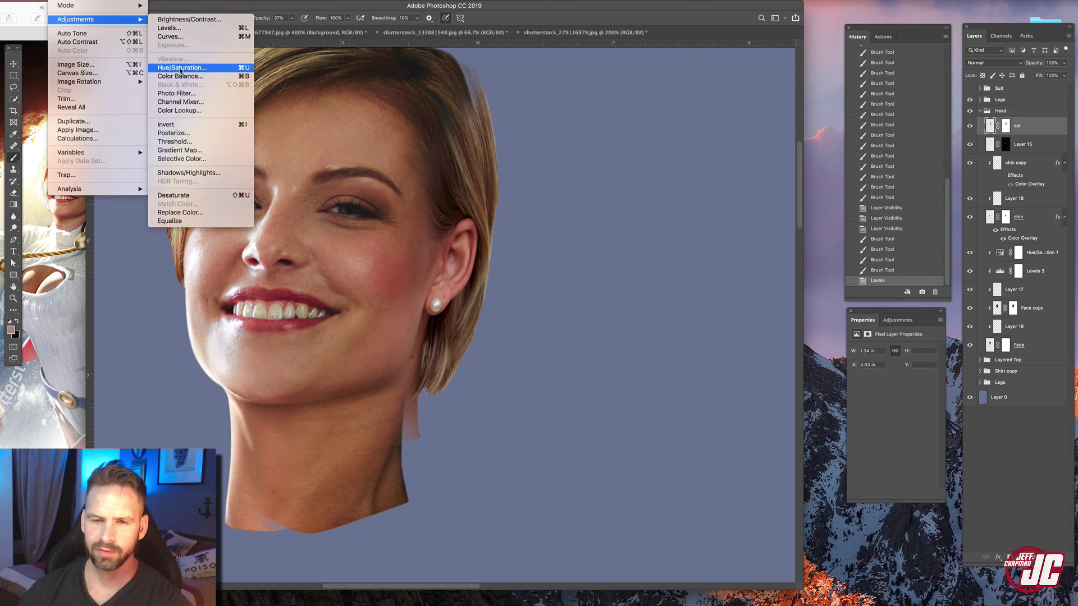
- Shift the ear layer's hue to -5 and set its Levels midtone input to 0.86
{"action": "left_click", "coordinate": [182, 70]}
{"action": "left_click_drag", "start_coordinate": [610, 154], "coordinate": [606, 156]}
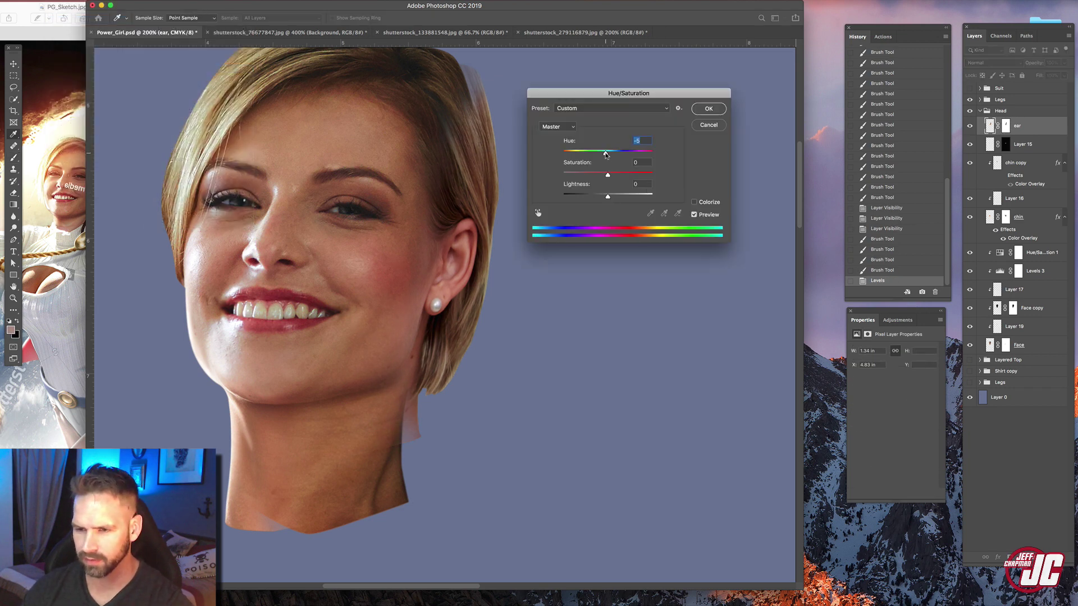
{"action": "key", "text": "Return"}
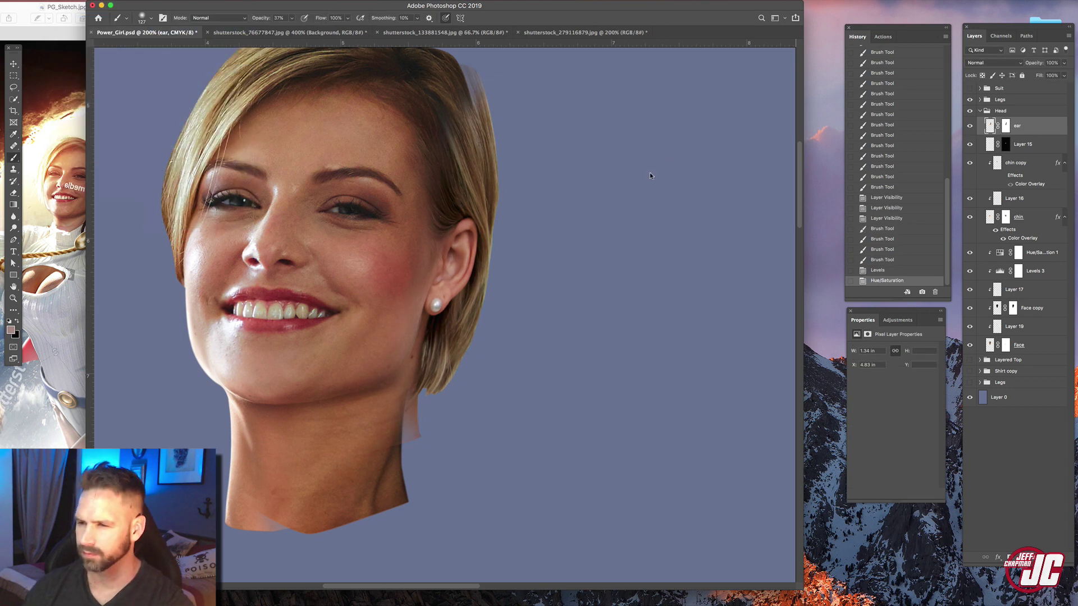
{"action": "key", "text": "ctrl+l"}
{"action": "left_click_drag", "start_coordinate": [678, 168], "coordinate": [684, 169]}
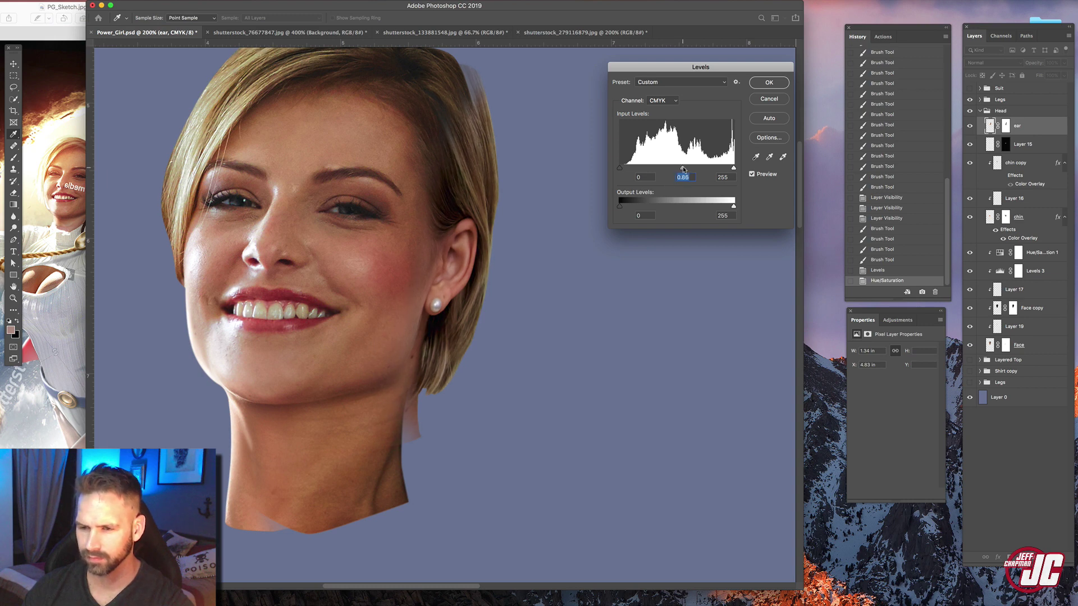
{"action": "left_click", "coordinate": [768, 83]}
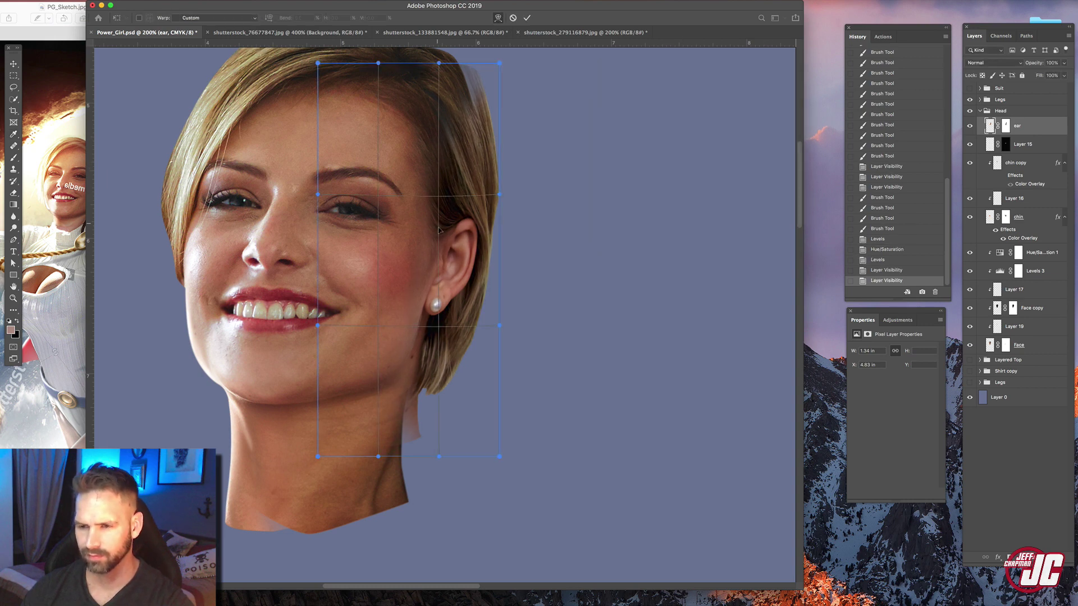
- Warp the ear layer, nudging the ear outward and pulling the lower corner of the hair down and inward
{"action": "left_click_drag", "start_coordinate": [468, 266], "coordinate": [475, 273]}
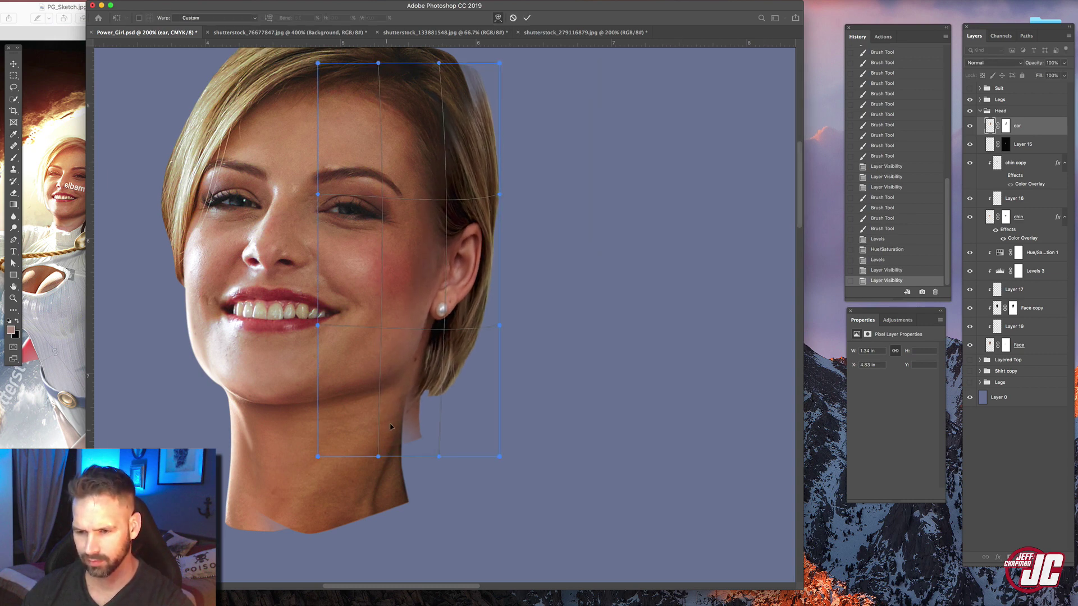
{"action": "left_click_drag", "start_coordinate": [390, 425], "coordinate": [386, 429]}
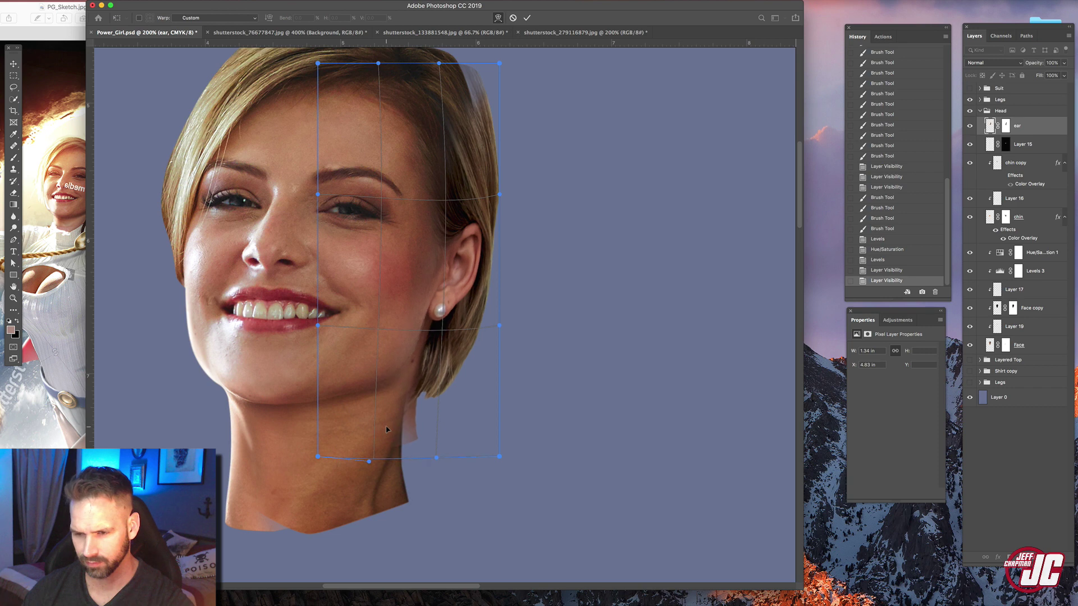
{"action": "left_click_drag", "start_coordinate": [499, 457], "coordinate": [479, 484]}
{"action": "left_click_drag", "start_coordinate": [460, 349], "coordinate": [463, 345]}
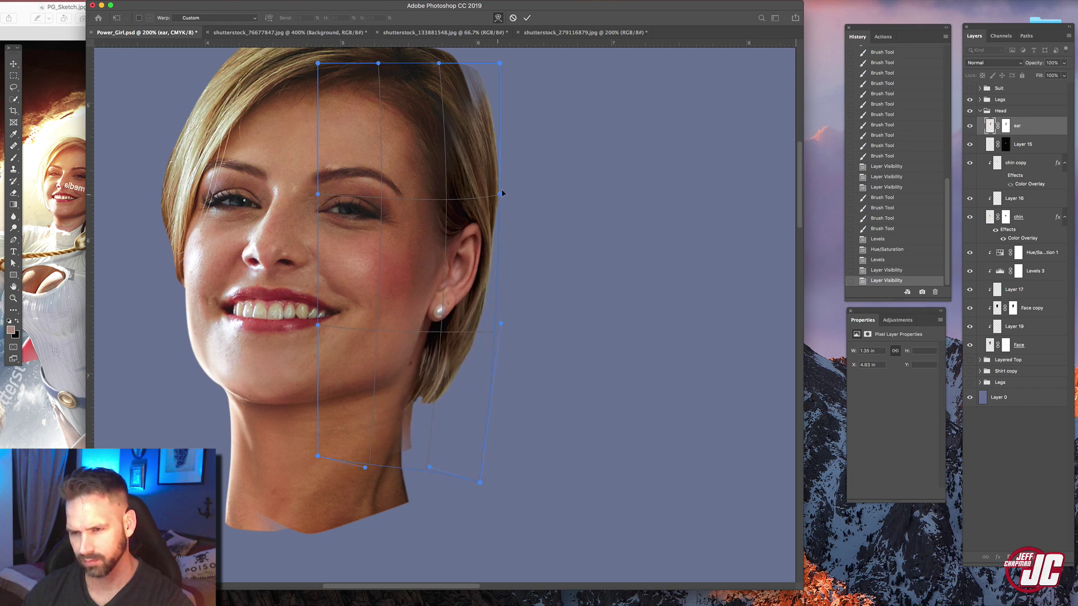
{"action": "key", "text": "Return"}
- Liquify the ear layer's hair to fit the head outline, with the Face backdrop shown behind at 100% opacity
{"action": "key", "text": "super+shift+x"}
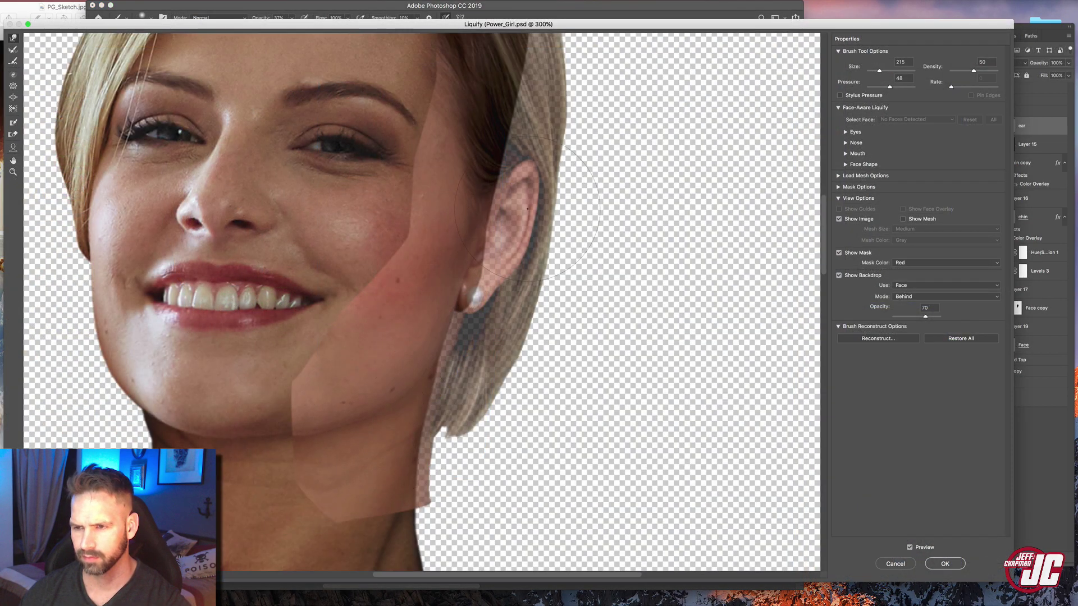
{"action": "left_click_drag", "start_coordinate": [926, 317], "coordinate": [936, 317]}
{"action": "mouse_move", "coordinate": [443, 281]}
{"action": "left_mouse_down"}
{"action": "mouse_move", "coordinate": [465, 272]}
{"action": "mouse_move", "coordinate": [489, 192]}
{"action": "left_mouse_up"}
{"action": "left_click_drag", "start_coordinate": [460, 431], "coordinate": [475, 467]}
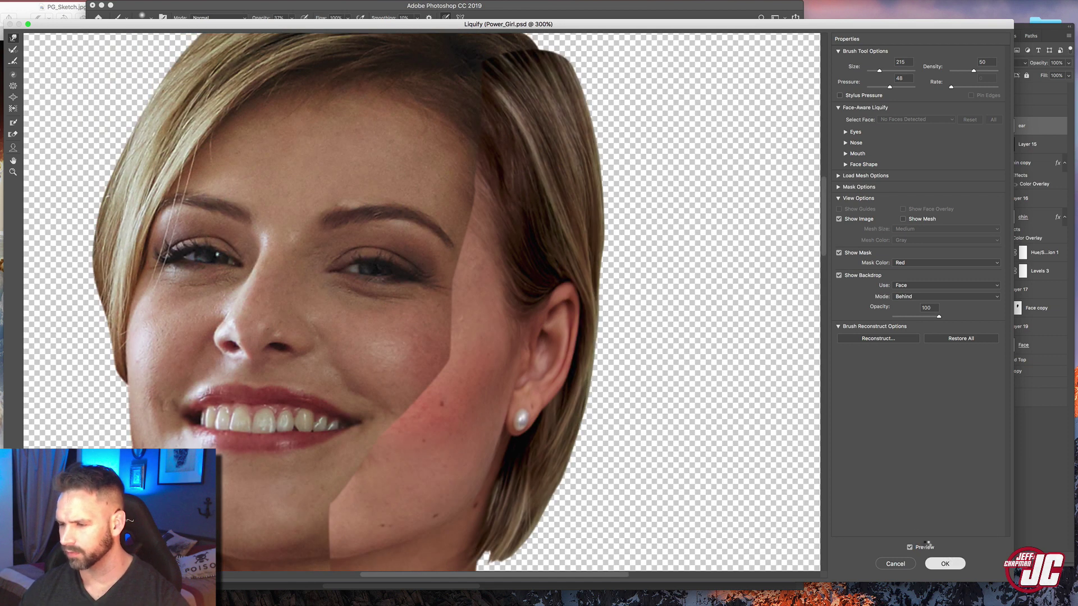
{"action": "key", "text": "Return"}
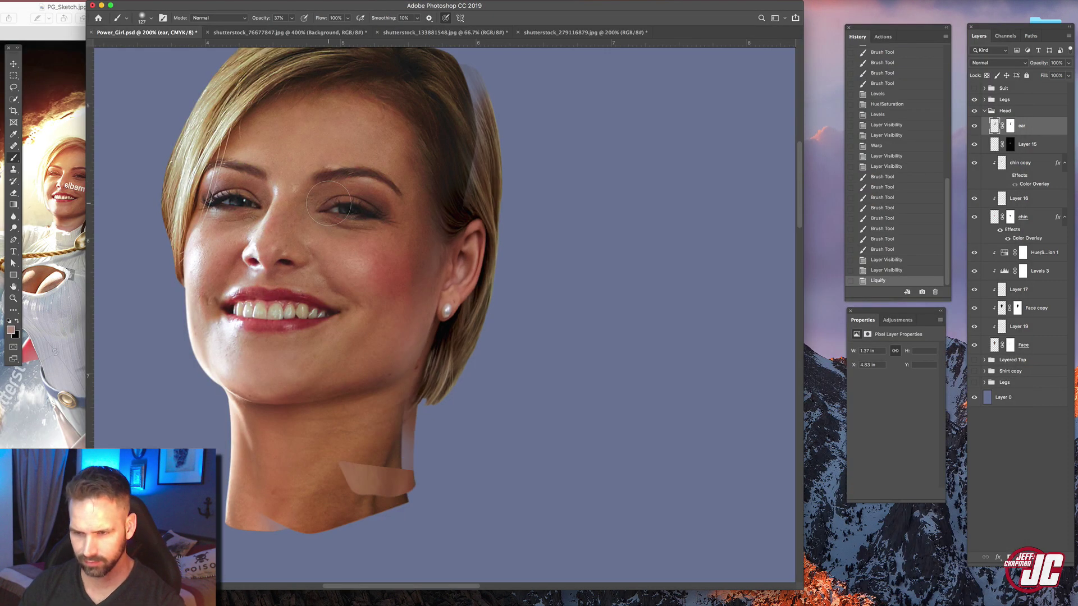
- Paint white on the ear layer's mask to restore the side of the neck below the hair
{"action": "left_click", "coordinate": [17, 323]}
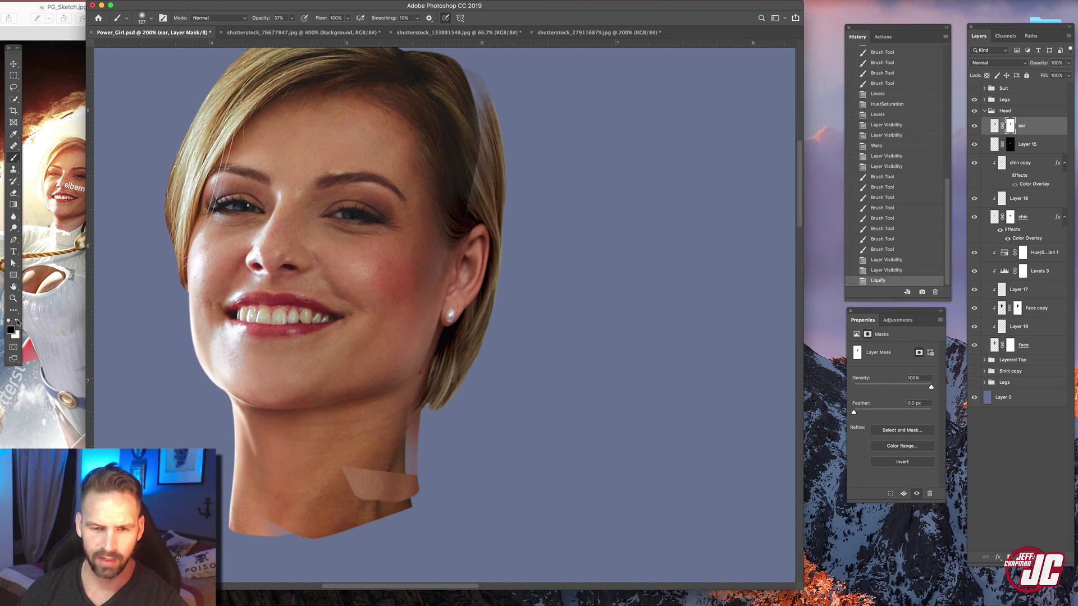
{"action": "left_click", "coordinate": [17, 321]}
{"action": "left_click_drag", "start_coordinate": [408, 438], "coordinate": [407, 451]}
{"action": "left_click_drag", "start_coordinate": [406, 444], "coordinate": [403, 453]}
{"action": "left_click_drag", "start_coordinate": [405, 441], "coordinate": [408, 477]}
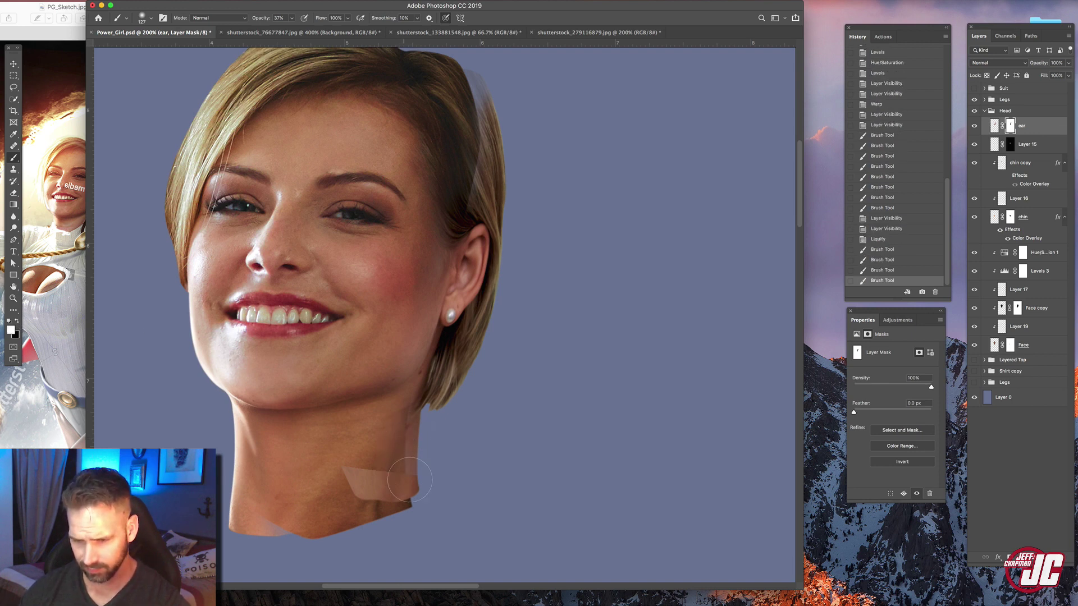
{"action": "left_click_drag", "start_coordinate": [407, 437], "coordinate": [404, 466]}
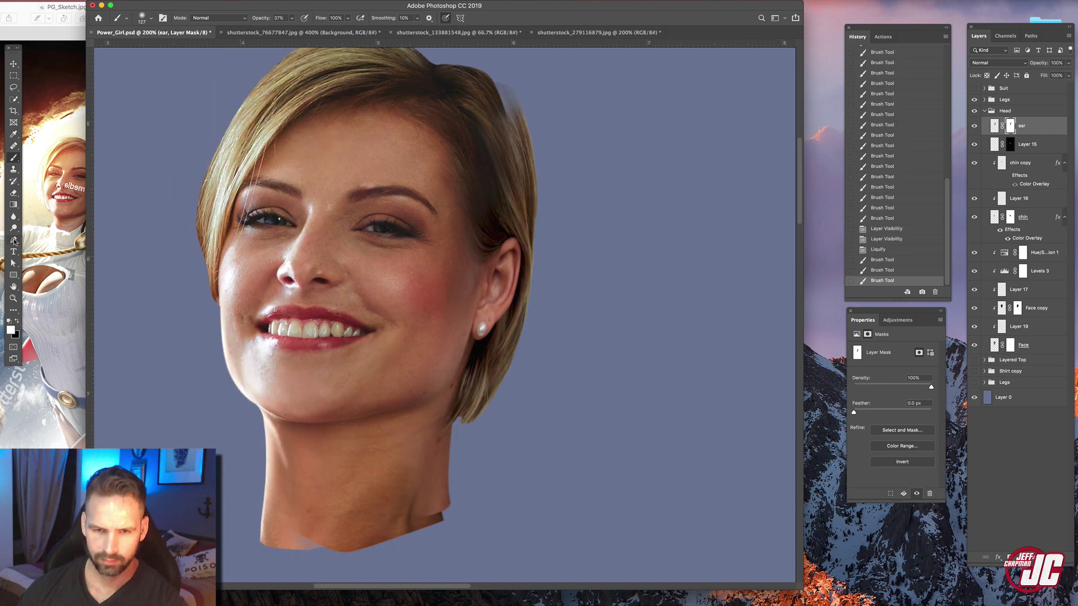
- Burn the ear layer around the jaw, earring and lower hair, using the Shadows range with tones protected
{"action": "left_click", "coordinate": [14, 227]}
{"action": "left_click", "coordinate": [43, 227]}
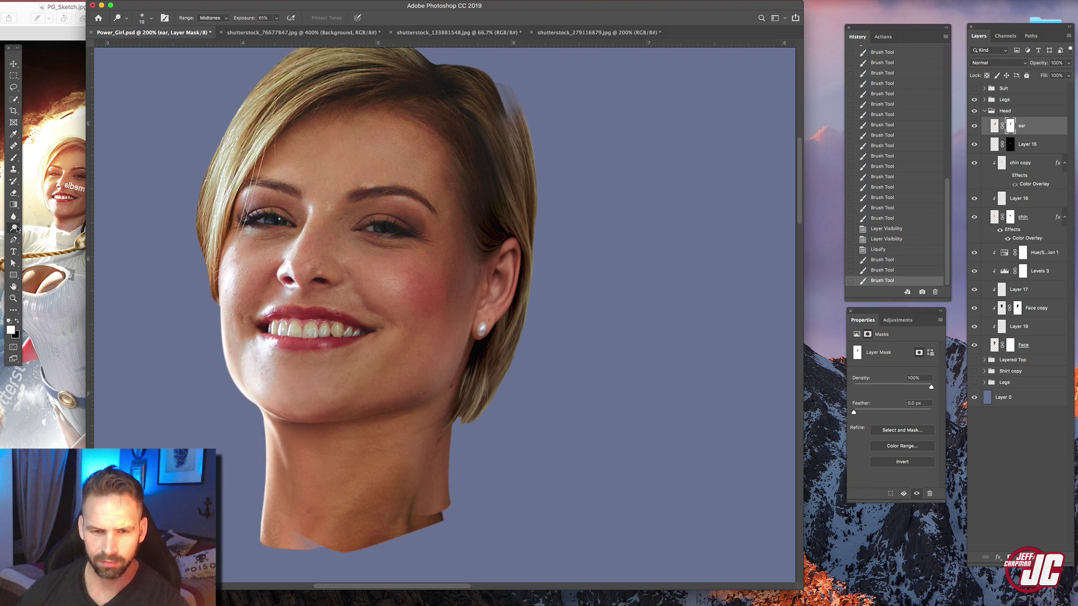
{"action": "left_click_drag", "start_coordinate": [17, 228], "coordinate": [42, 238]}
{"action": "right_click", "coordinate": [384, 173]}
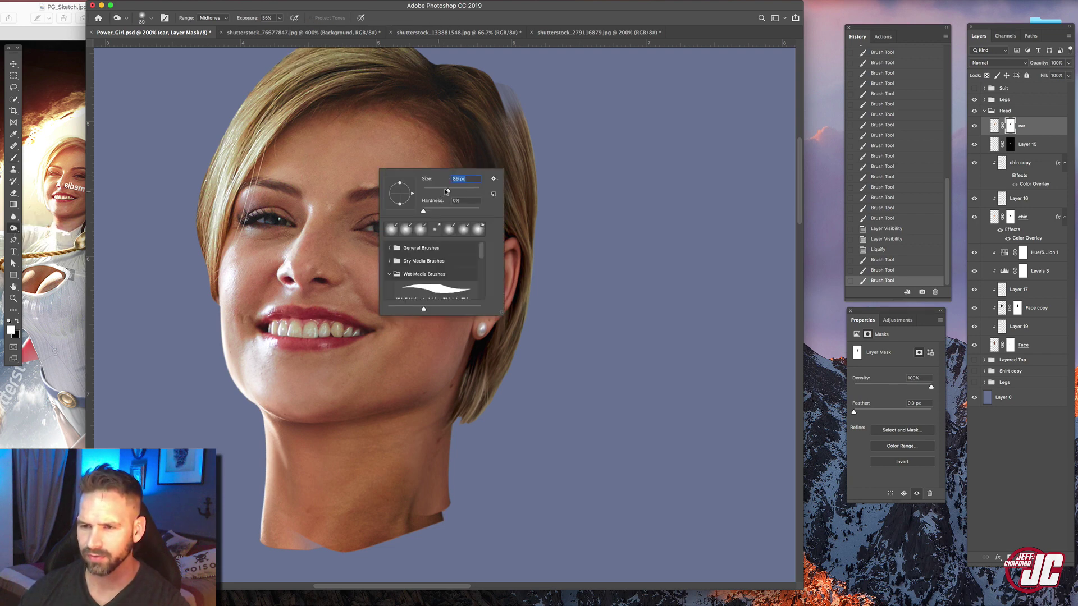
{"action": "left_click", "coordinate": [995, 126]}
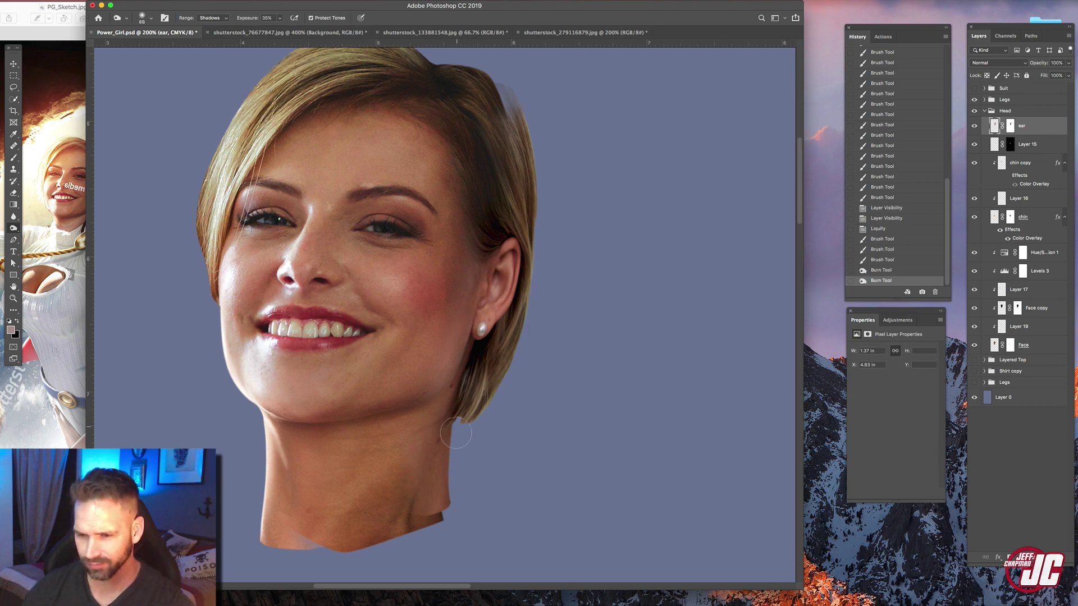
{"action": "mouse_move", "coordinate": [469, 393]}
{"action": "left_mouse_down"}
{"action": "mouse_move", "coordinate": [462, 373]}
{"action": "mouse_move", "coordinate": [454, 389]}
{"action": "mouse_move", "coordinate": [460, 371]}
{"action": "left_mouse_up"}
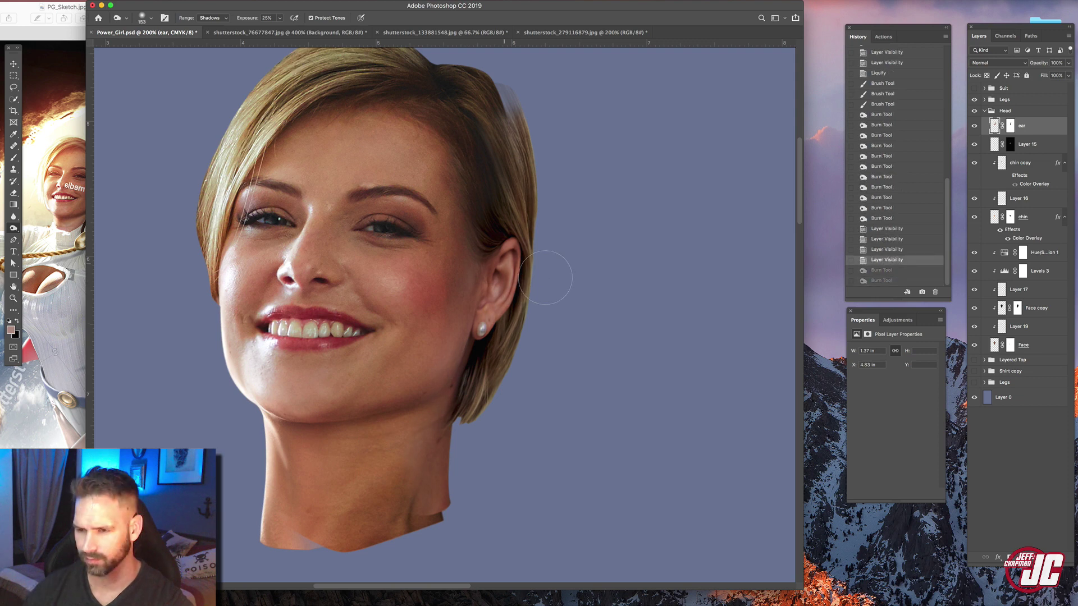
{"action": "right_click", "coordinate": [478, 252]}
{"action": "key", "text": "Return"}
{"action": "mouse_move", "coordinate": [476, 374]}
{"action": "left_mouse_down"}
{"action": "mouse_move", "coordinate": [516, 219]}
{"action": "mouse_move", "coordinate": [497, 317]}
{"action": "mouse_move", "coordinate": [494, 306]}
{"action": "left_mouse_up"}
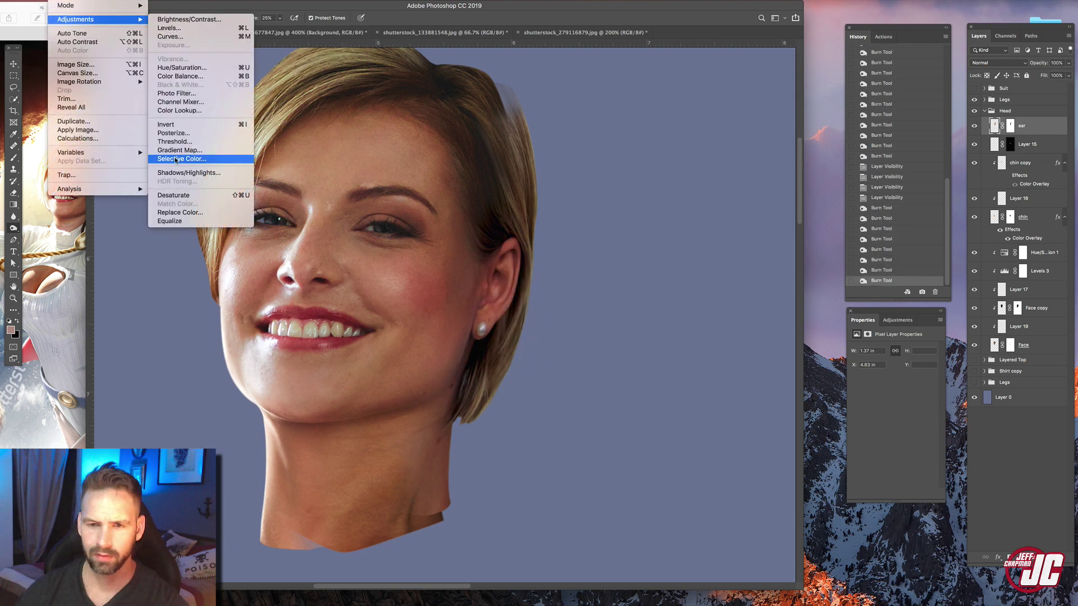
- Apply Selective Color to the ear layer's Reds with Magenta -24%, Yellow -11% and Black +30%
{"action": "left_click", "coordinate": [202, 155]}
{"action": "left_click_drag", "start_coordinate": [625, 106], "coordinate": [667, 96]}
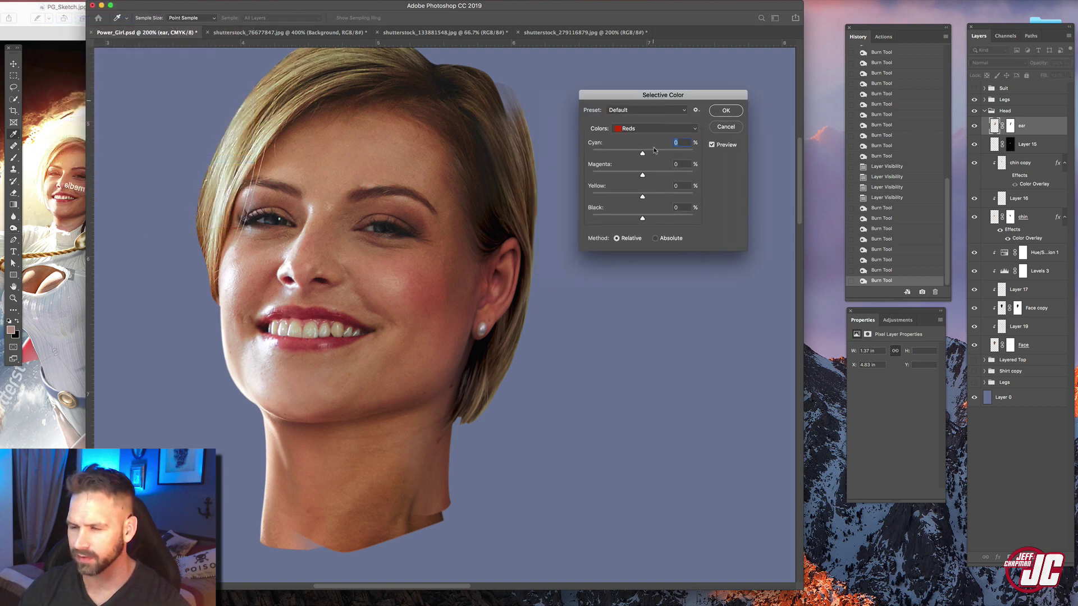
{"action": "left_click_drag", "start_coordinate": [636, 174], "coordinate": [630, 177]}
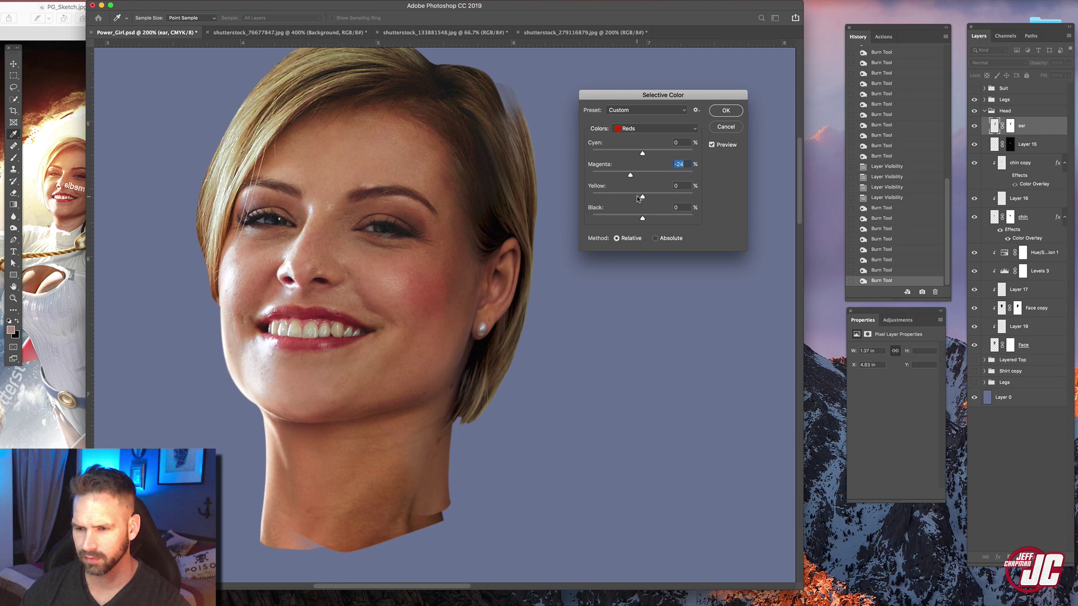
{"action": "left_click", "coordinate": [638, 198]}
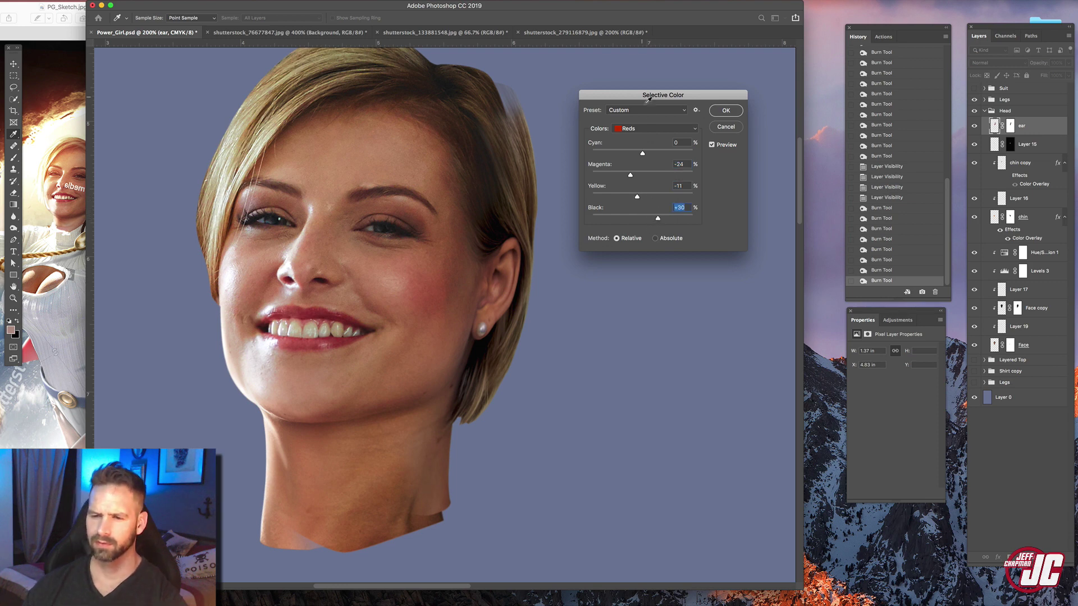
{"action": "left_click", "coordinate": [726, 111]}
- Liquify the ear layer with a smaller Forward Warp brush, widening the ear and smoothing the hair outline behind it
{"action": "key", "text": "super+shift+x"}
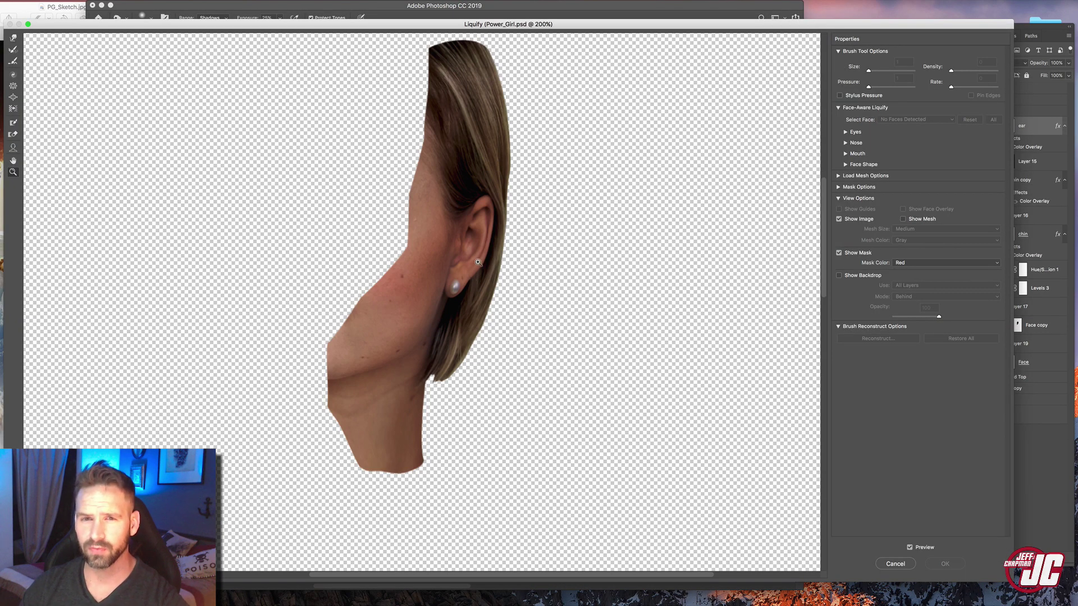
{"action": "left_click", "coordinate": [478, 262]}
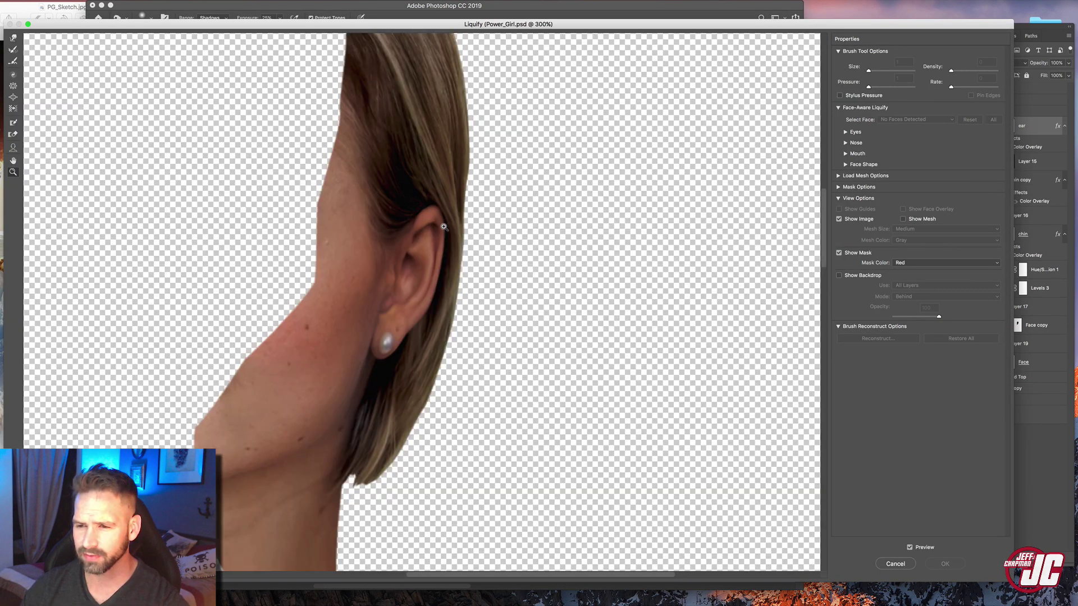
{"action": "left_click", "coordinate": [13, 38]}
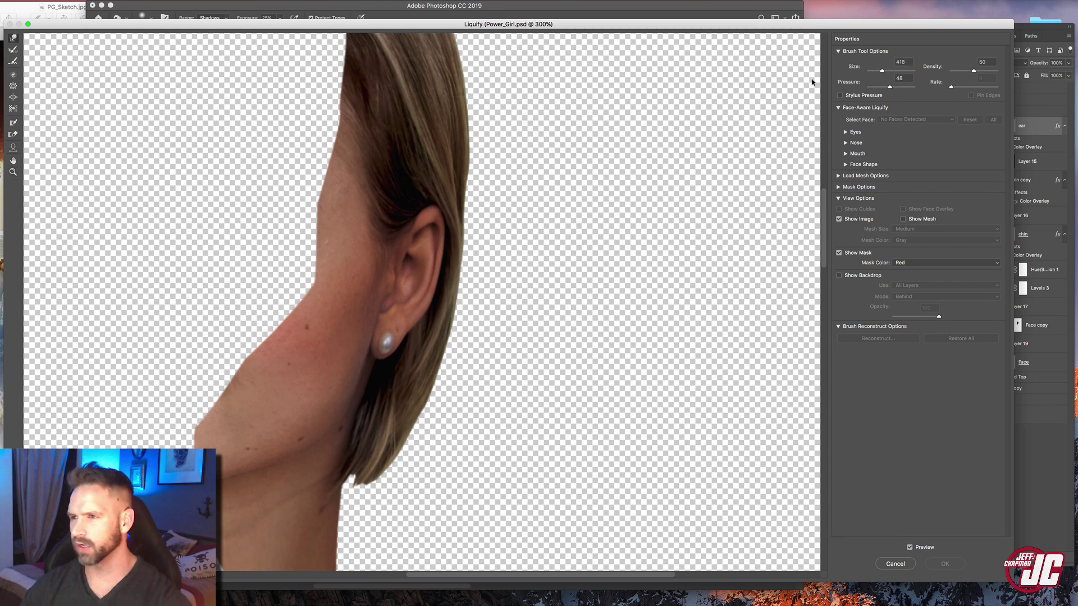
{"action": "left_click_drag", "start_coordinate": [881, 71], "coordinate": [879, 71]}
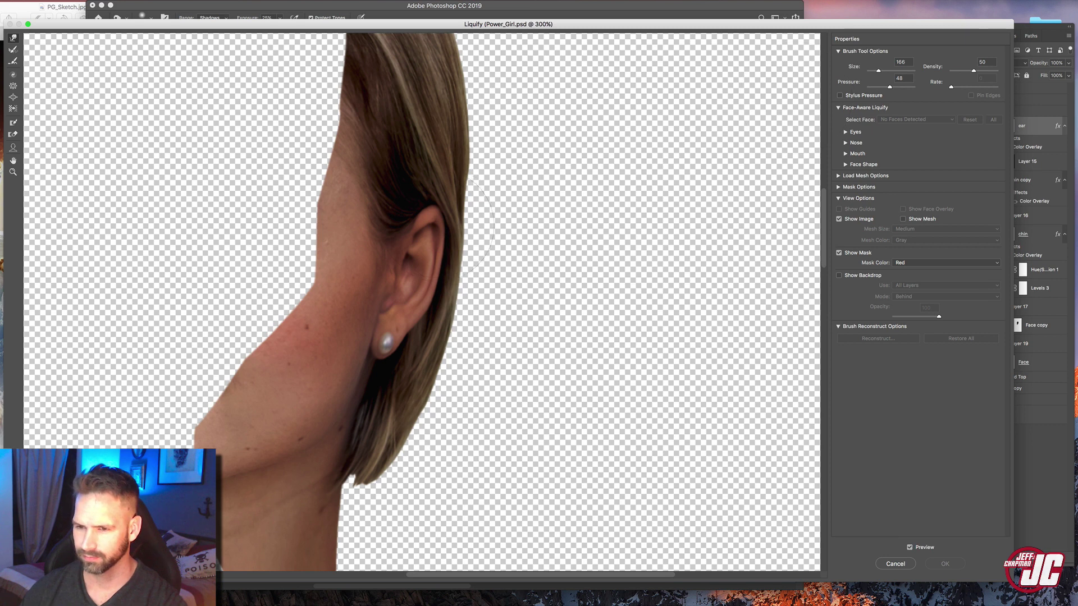
{"action": "mouse_move", "coordinate": [466, 236]}
{"action": "left_mouse_down"}
{"action": "mouse_move", "coordinate": [450, 261]}
{"action": "mouse_move", "coordinate": [463, 258]}
{"action": "mouse_move", "coordinate": [453, 277]}
{"action": "left_mouse_up"}
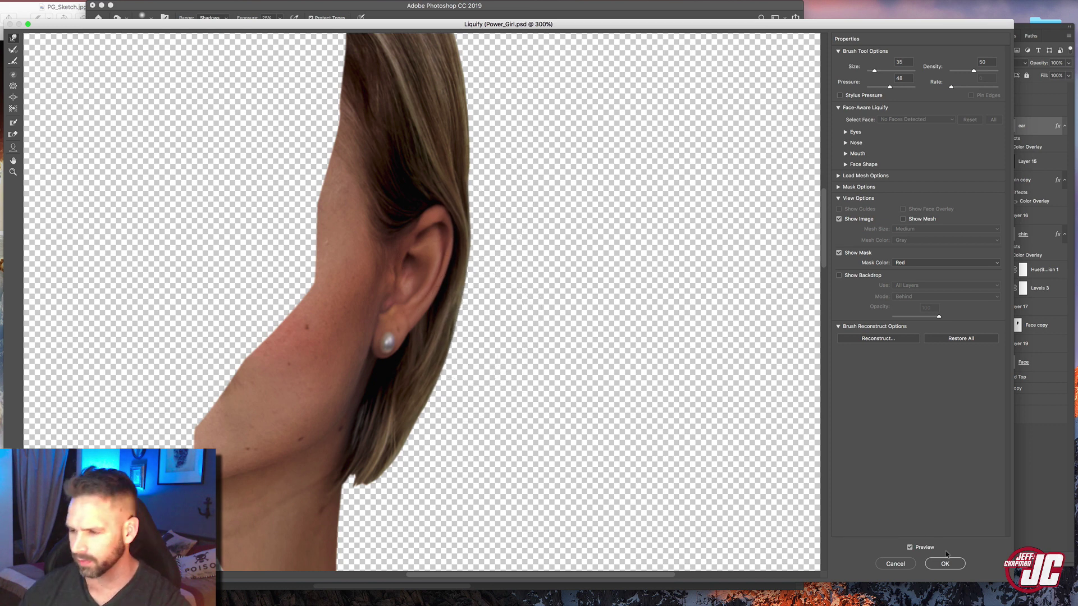
{"action": "left_click", "coordinate": [945, 564]}
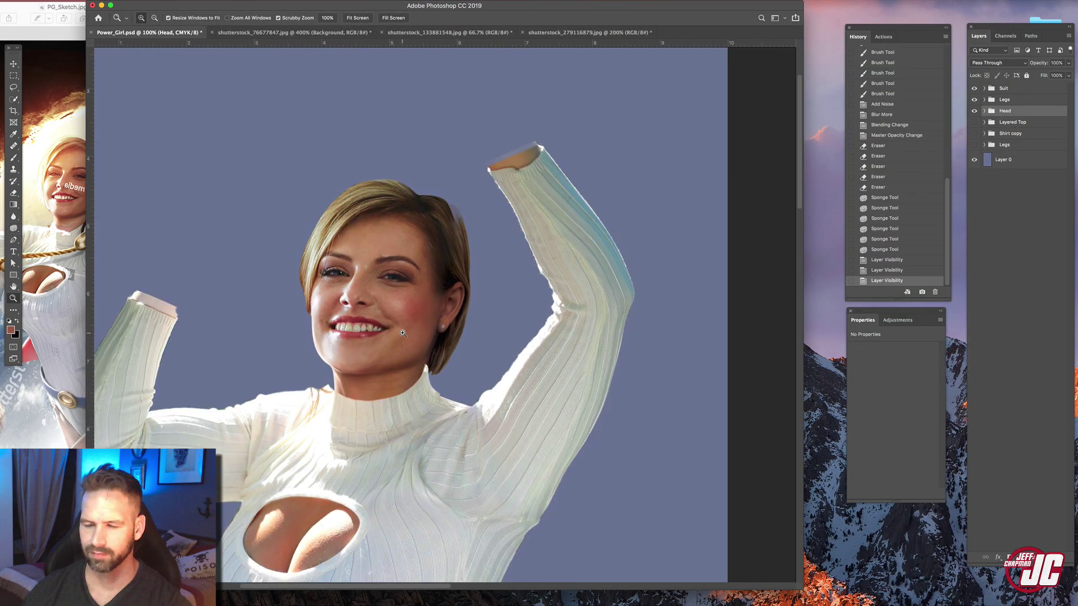
{"action": "left_click", "coordinate": [402, 347], "text": "alt"}
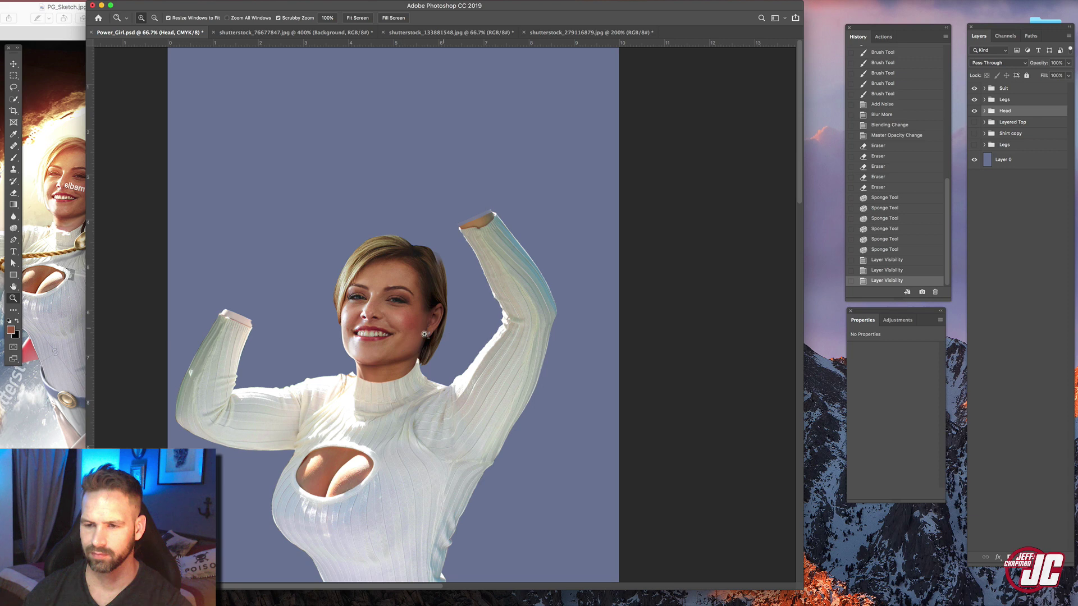
{"action": "left_click_drag", "start_coordinate": [417, 335], "coordinate": [452, 284]}
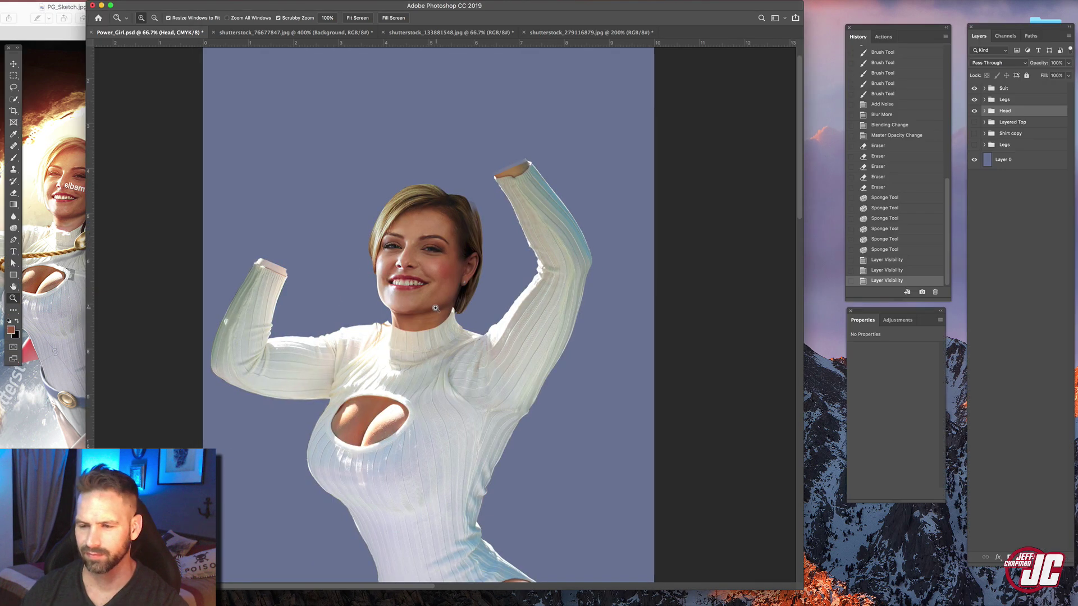
- Expand the Head group and toggle the ear layer's visibility to compare the head with and without the new ear
{"action": "left_click", "coordinate": [436, 308]}
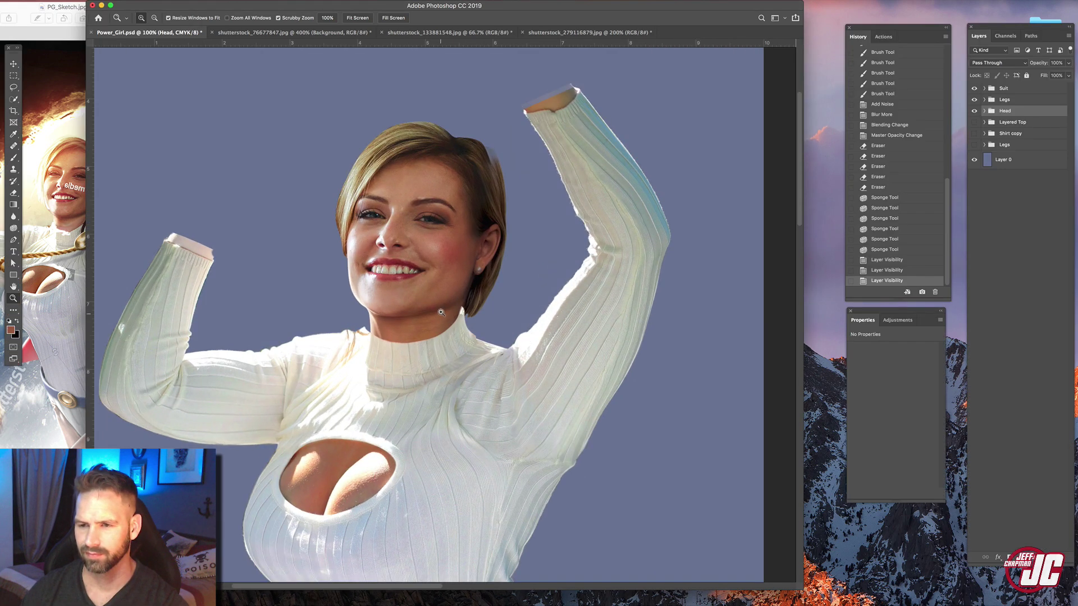
{"action": "left_click", "coordinate": [436, 308]}
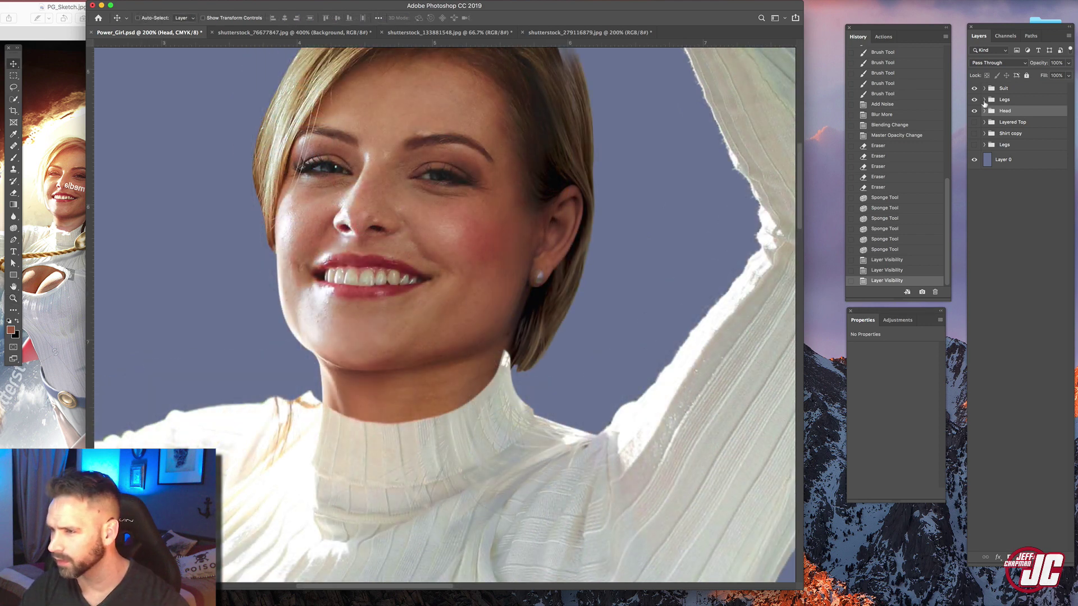
{"action": "left_click", "coordinate": [983, 112]}
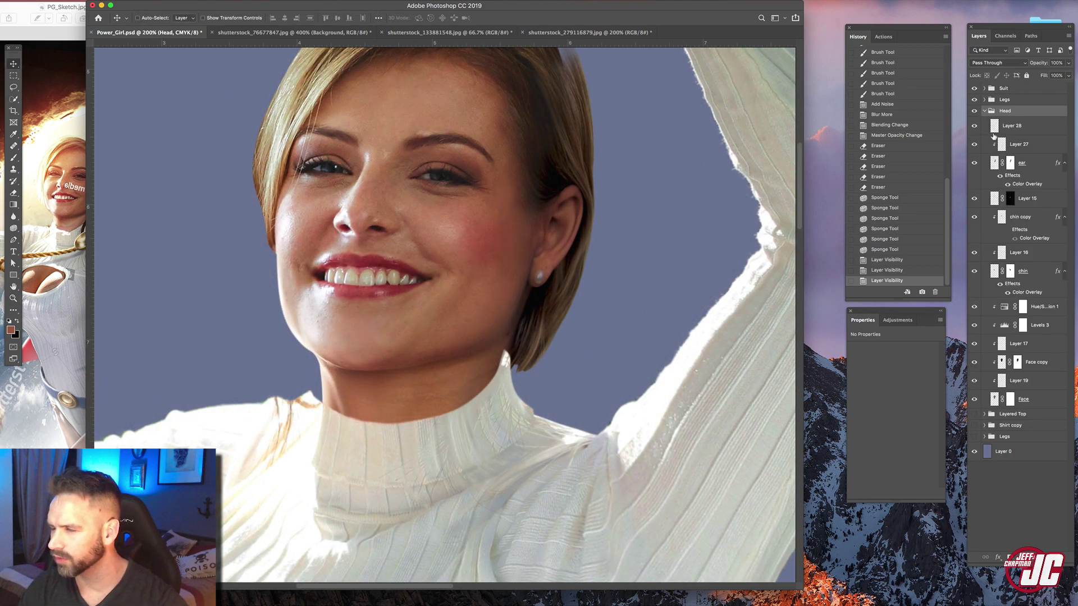
{"action": "left_click", "coordinate": [975, 164]}
{"action": "left_click", "coordinate": [977, 165]}
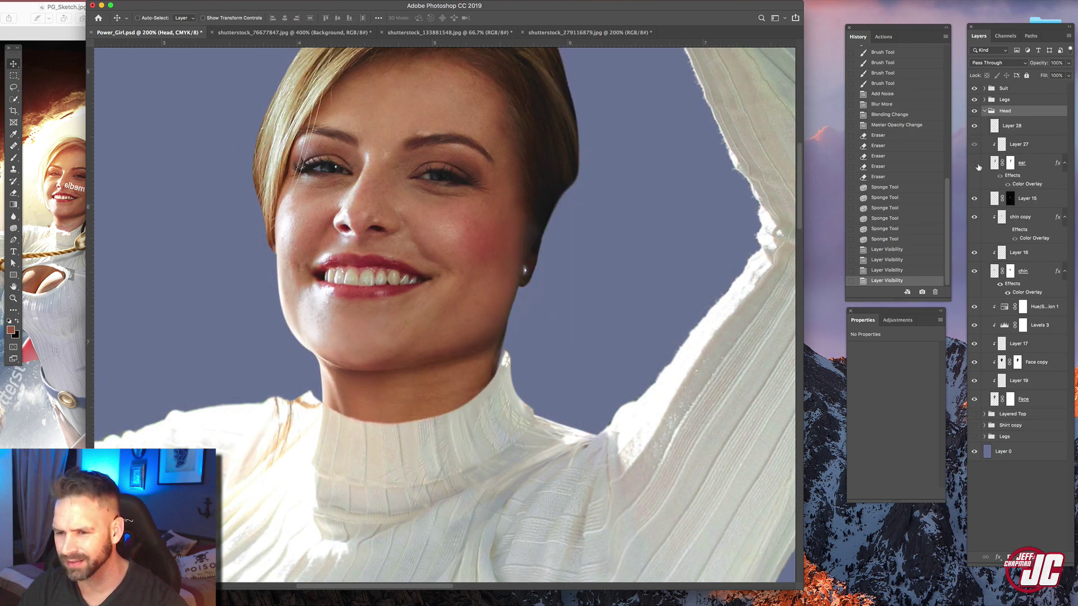
- Select the ear layer together with Layer 27 and Layer 28, nudge them left toward the face, and compare with the ear hidden
{"action": "left_click", "coordinate": [1030, 163]}
{"action": "left_click", "coordinate": [1027, 129], "text": "shift"}
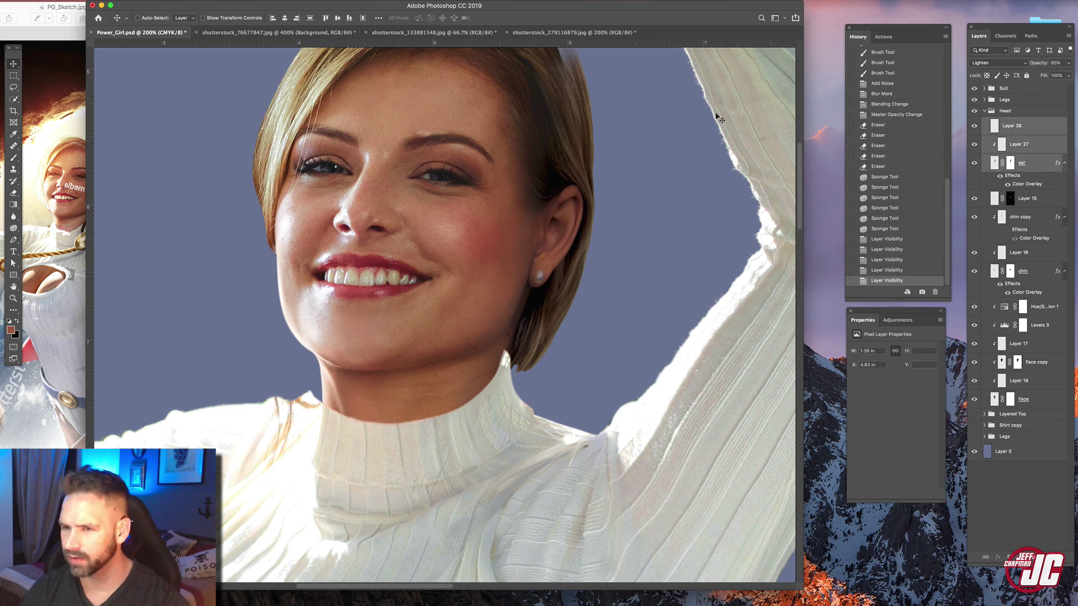
{"action": "key", "text": "shift+Left"}
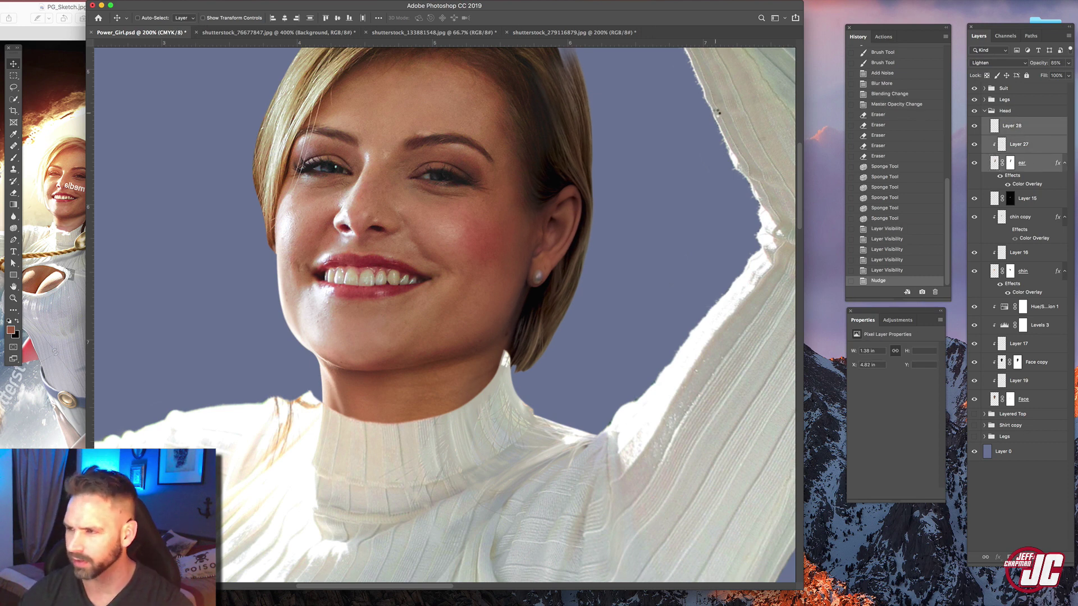
{"action": "left_click", "coordinate": [975, 164]}
{"action": "left_click", "coordinate": [975, 164]}
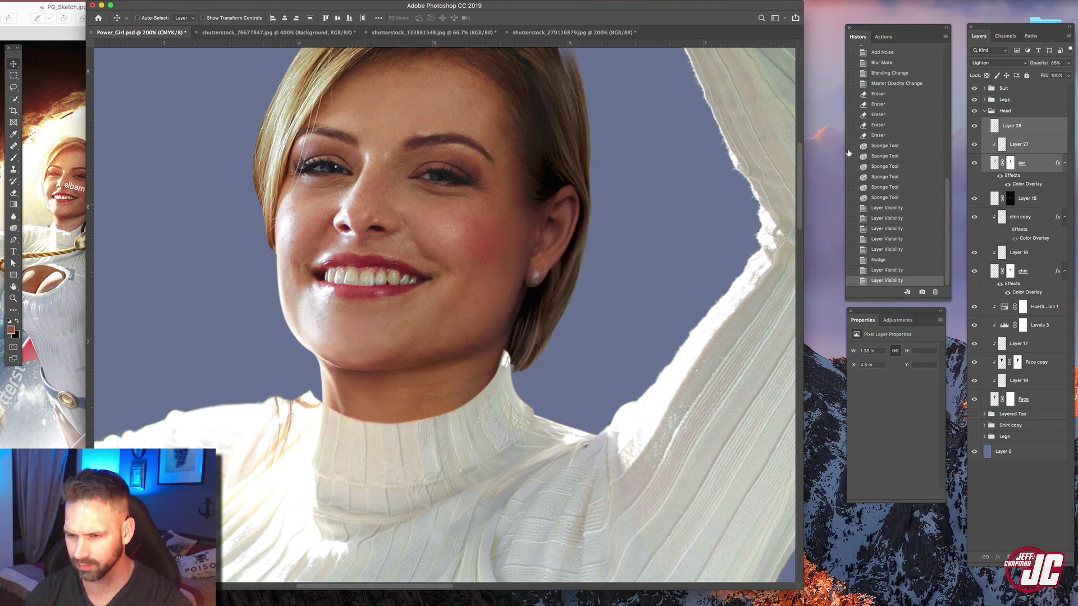
- Nudge the three selected ear layers slightly further left and fine-tune their height, checking the fit by toggling the ear layer
{"action": "key", "text": "Left"}
{"action": "key", "text": "Down"}
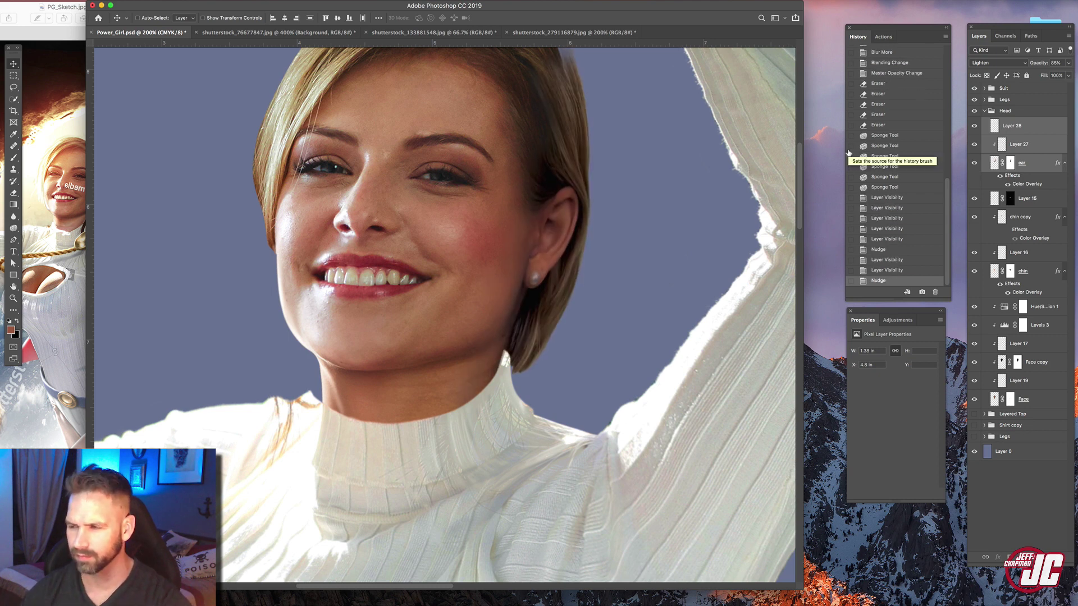
{"action": "key", "text": "Left"}
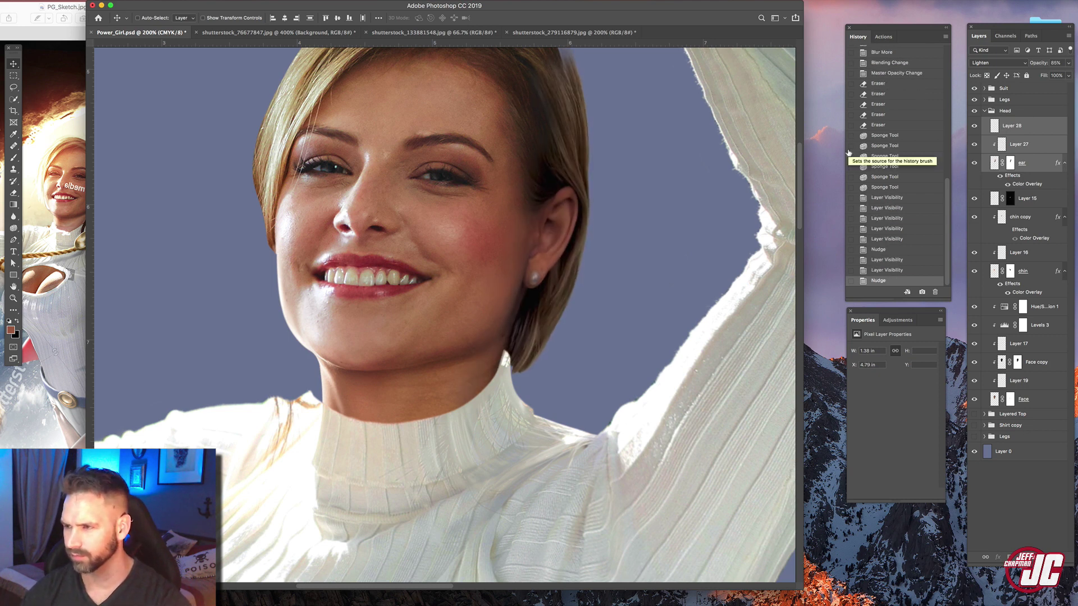
{"action": "left_click", "coordinate": [976, 165]}
{"action": "left_click", "coordinate": [976, 165]}
{"action": "key", "text": "Up"}
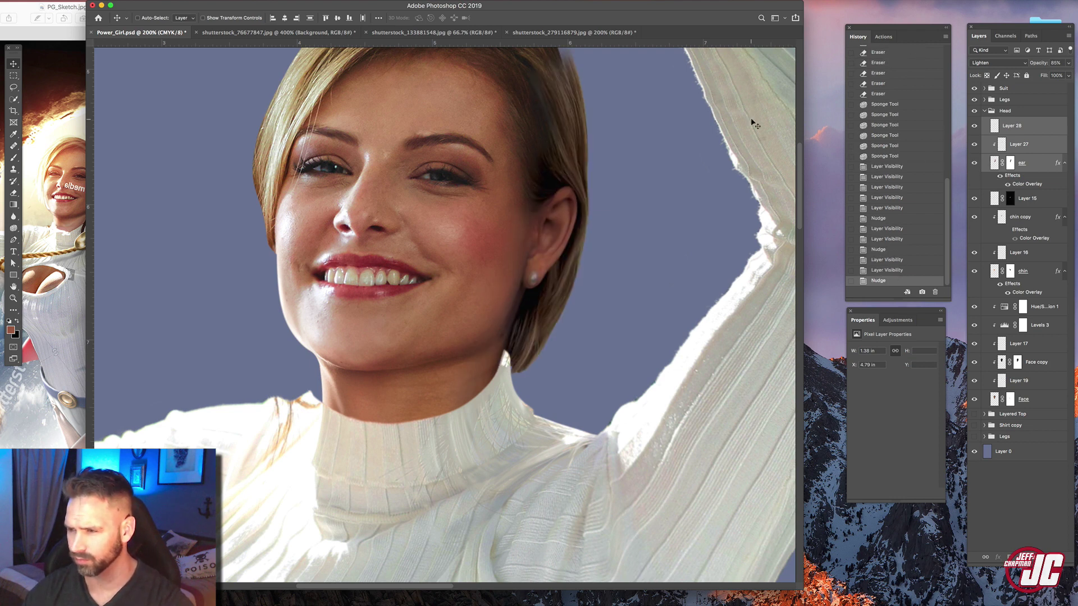
{"action": "left_click", "coordinate": [976, 164]}
- Select the whole Head group and nudge it to adjust the head's placement on the body
{"action": "key", "text": "z"}
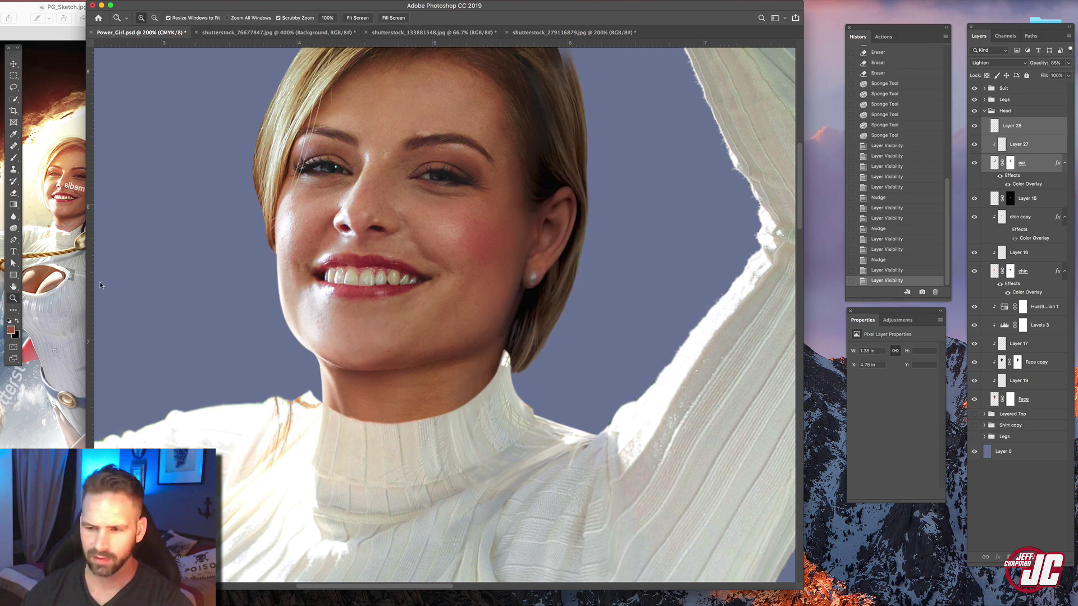
{"action": "left_click", "coordinate": [417, 299], "text": "alt"}
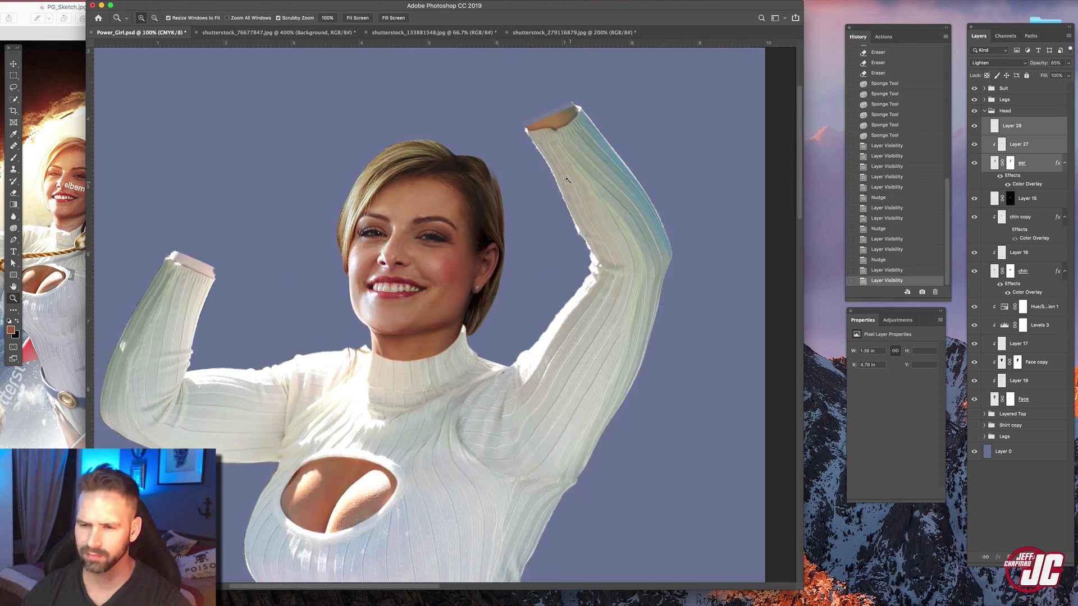
{"action": "key", "text": "v"}
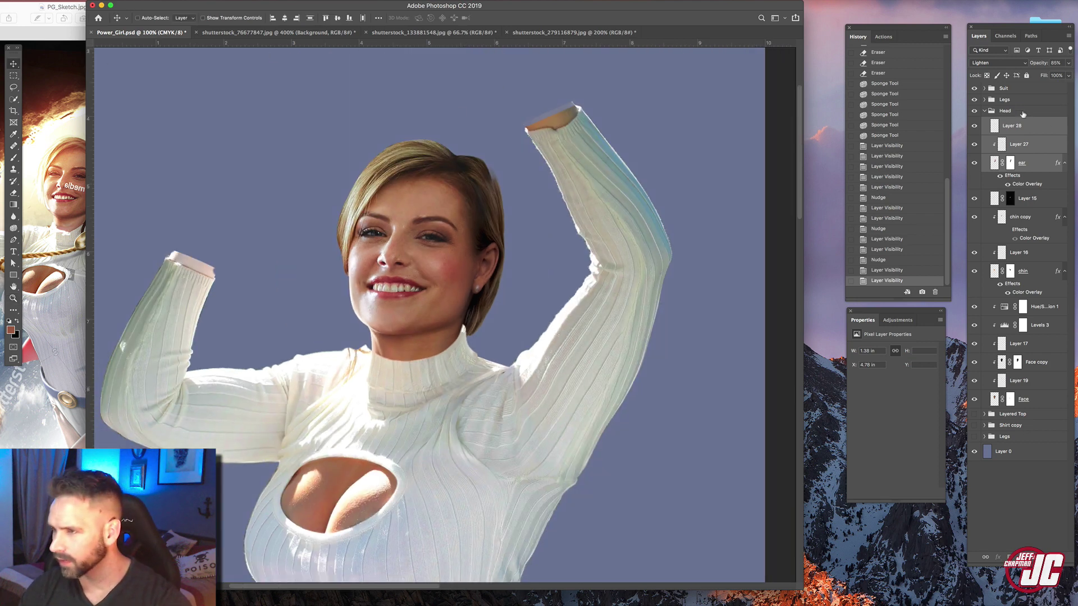
{"action": "left_click", "coordinate": [1022, 113]}
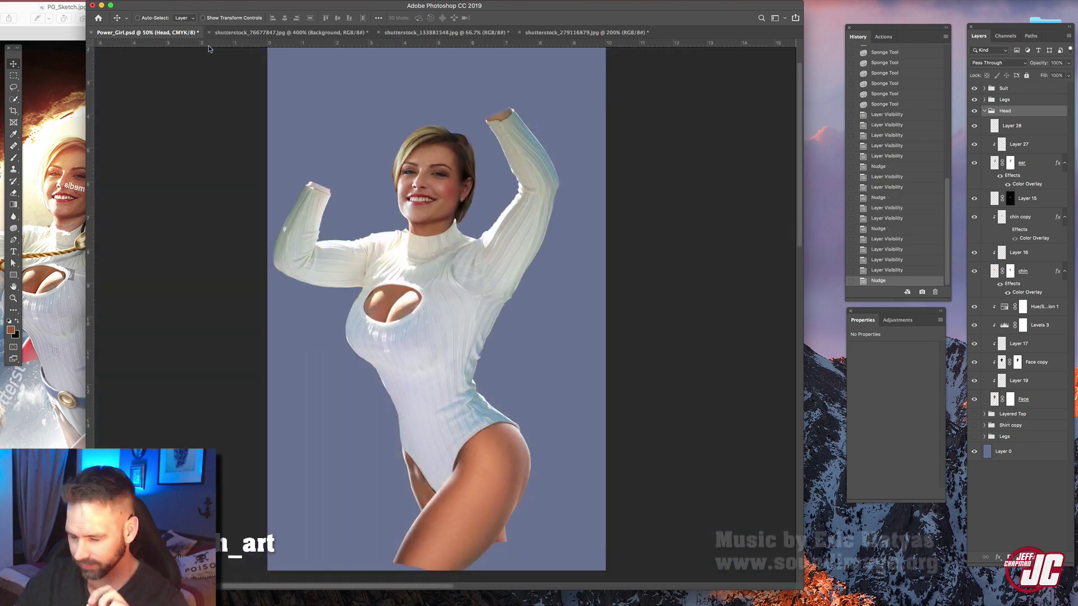